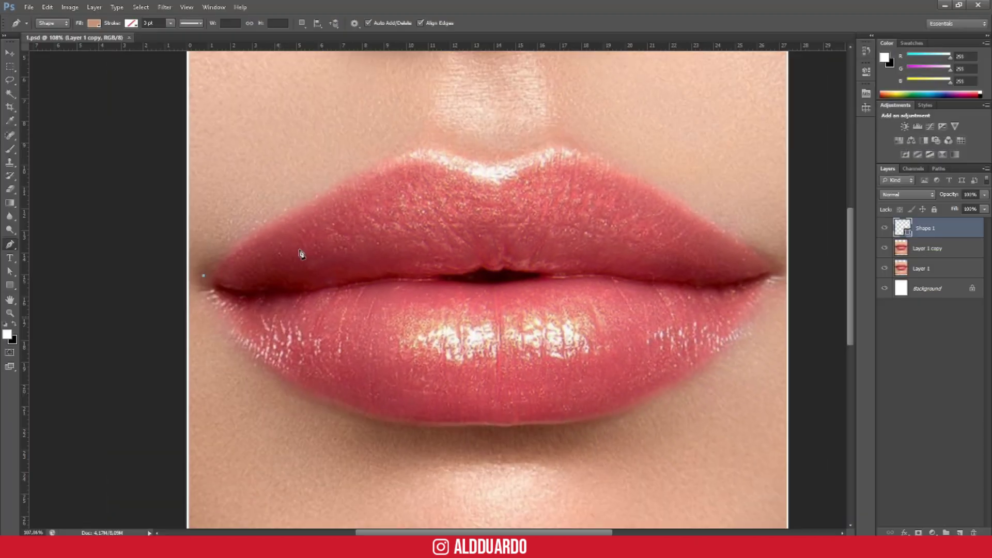
Step: Trace the upper lip edge to the right corner with curved Pen anchors, with Shape 1 placed below Layer 1 copy
{"action": "left_click_drag", "start_coordinate": [466, 161], "coordinate": [497, 177]}
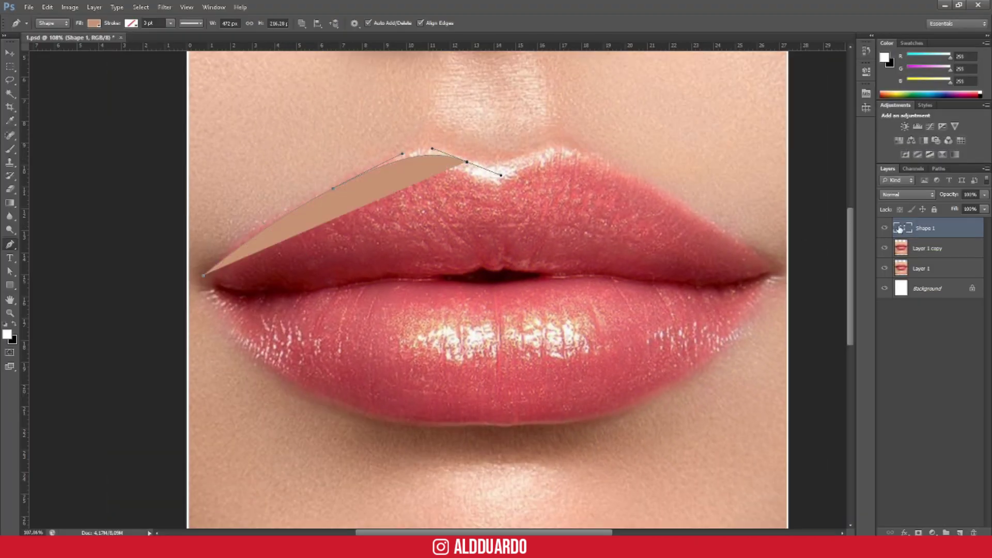
{"action": "left_click_drag", "start_coordinate": [900, 229], "coordinate": [902, 257]}
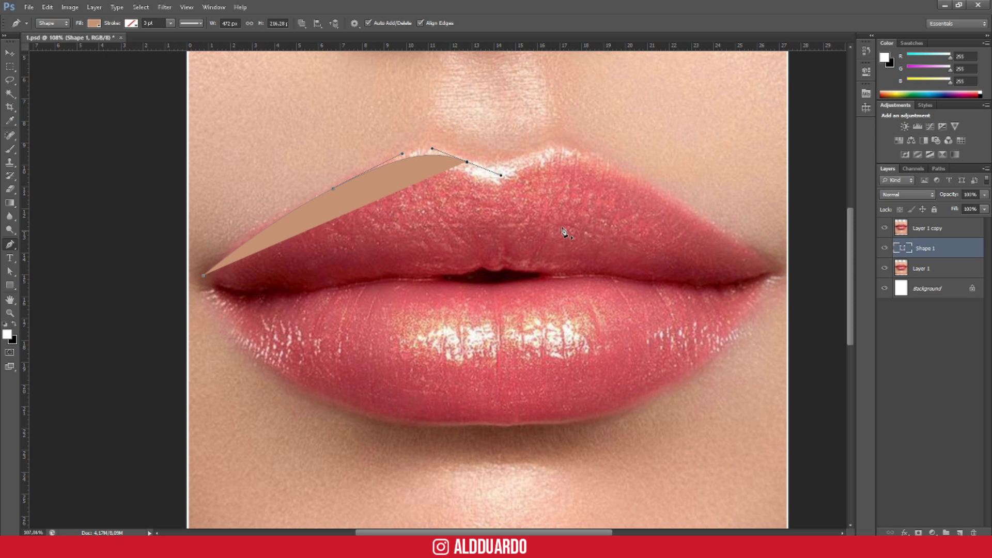
{"action": "left_click", "coordinate": [467, 162]}
{"action": "left_click_drag", "start_coordinate": [491, 169], "coordinate": [507, 169]}
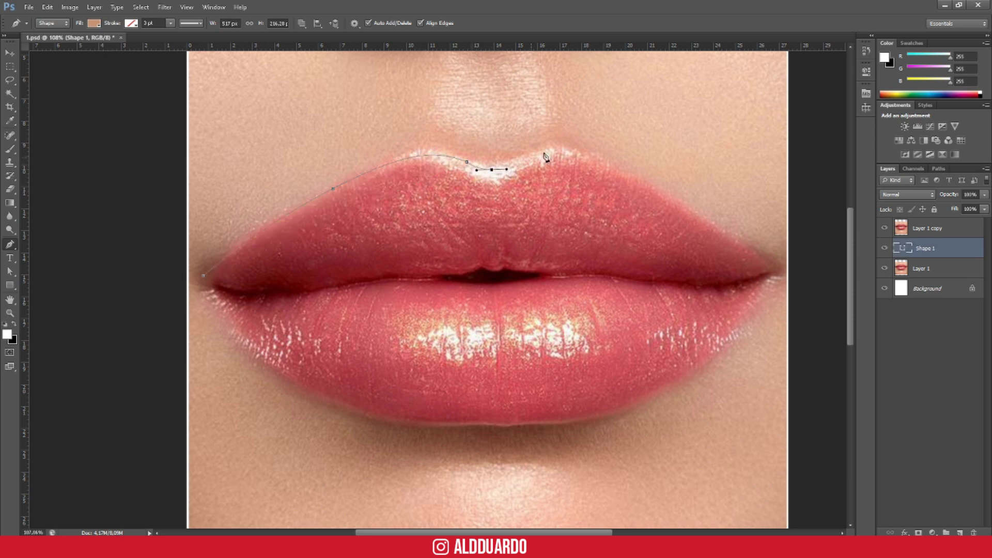
{"action": "left_click_drag", "start_coordinate": [567, 149], "coordinate": [606, 155]}
{"action": "left_click_drag", "start_coordinate": [716, 221], "coordinate": [742, 236]}
{"action": "left_click", "coordinate": [780, 265]}
Step: Trace the lower lip edge and left corner, closing the full lip outline path
{"action": "scroll", "coordinate": [726, 295], "scroll_direction": "down", "scroll_amount": 2}
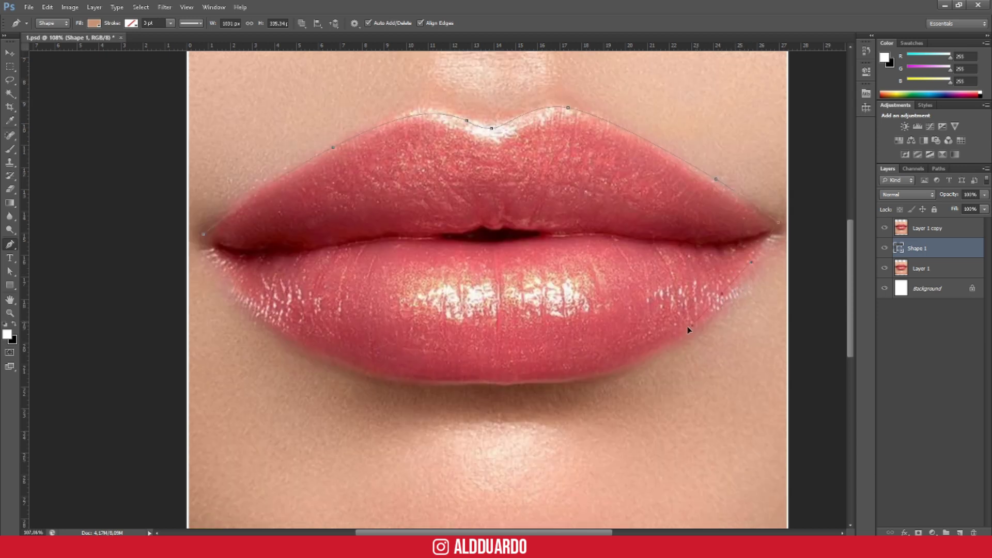
{"action": "left_click", "coordinate": [578, 378]}
{"action": "left_click", "coordinate": [497, 388]}
{"action": "left_click", "coordinate": [397, 386]}
{"action": "left_click", "coordinate": [340, 362]}
{"action": "left_click_drag", "start_coordinate": [217, 264], "coordinate": [210, 252]}
{"action": "left_click", "coordinate": [204, 237]}
Step: Fill the lip shape with the pinkish-red colour e56060
{"action": "left_click", "coordinate": [96, 26]}
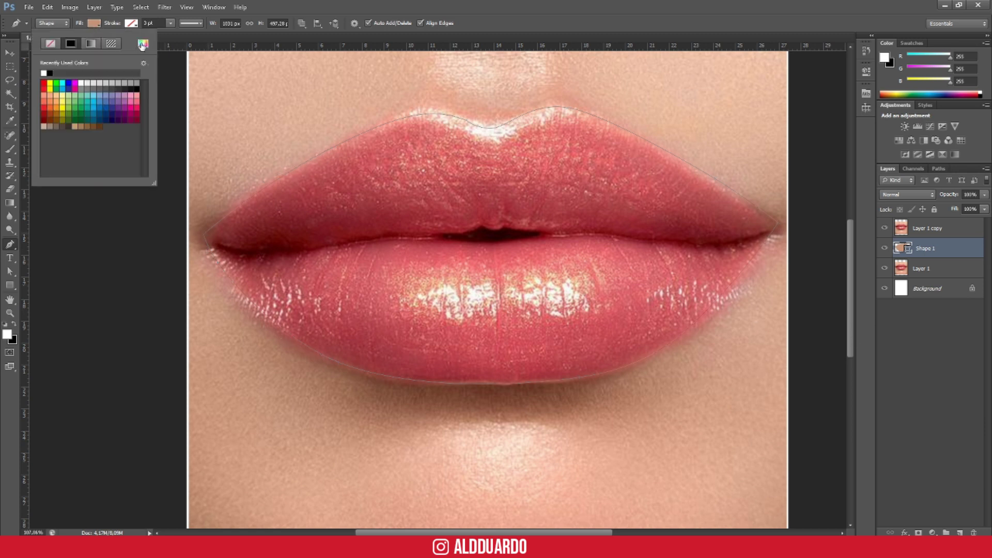
{"action": "left_click", "coordinate": [143, 43]}
{"action": "left_click", "coordinate": [472, 169]}
{"action": "left_click", "coordinate": [438, 259]}
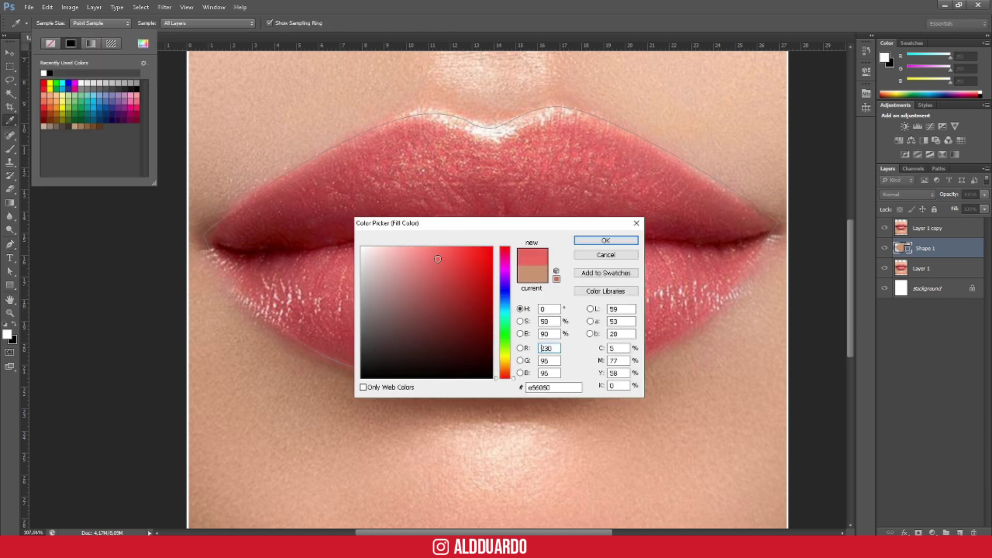
{"action": "left_click", "coordinate": [606, 240]}
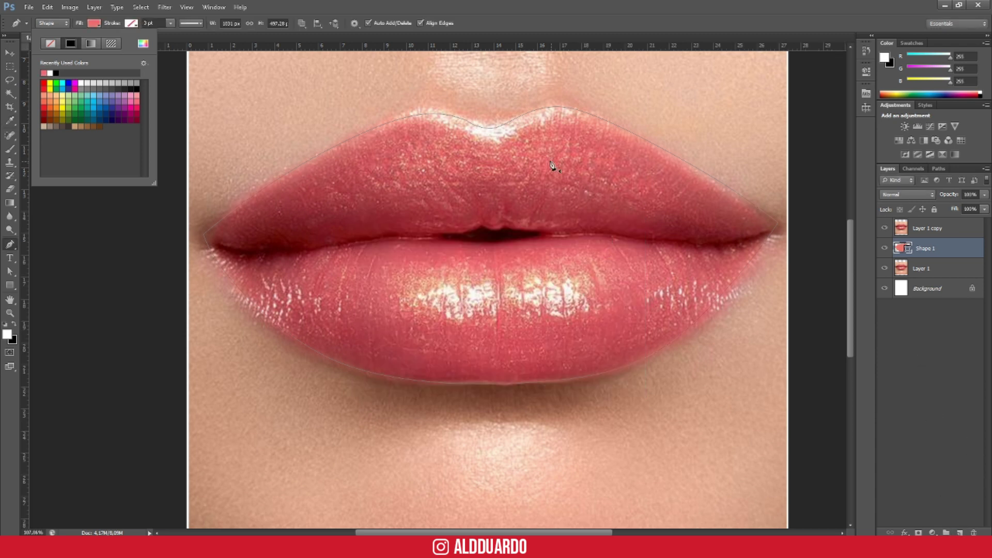
{"action": "left_click", "coordinate": [418, 120]}
Step: Reshape the upper-left curve and left corner anchors to hug the lip edge
{"action": "left_click_drag", "start_coordinate": [402, 113], "coordinate": [406, 96]}
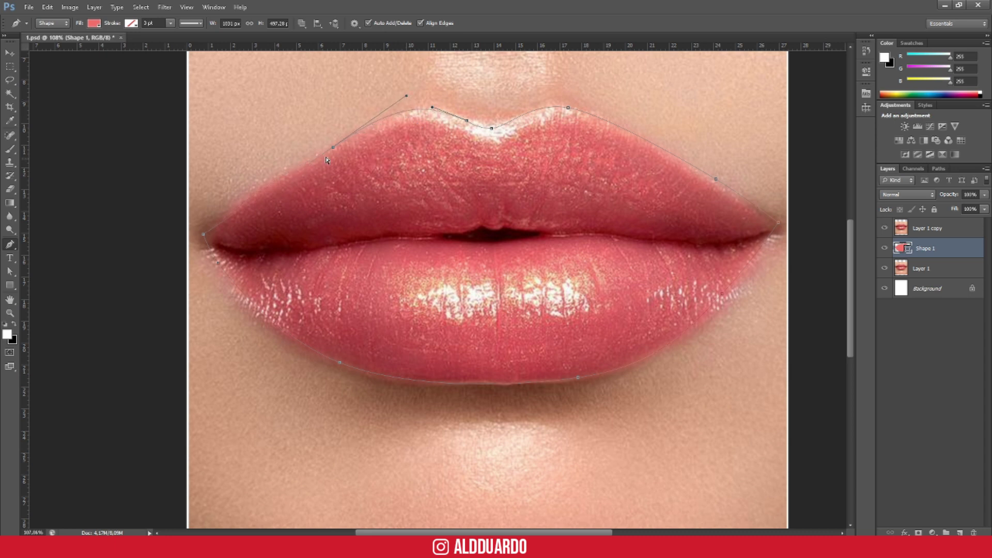
{"action": "left_click_drag", "start_coordinate": [332, 149], "coordinate": [310, 154]}
{"action": "scroll", "coordinate": [424, 195], "scroll_direction": "down", "scroll_amount": 1, "text": "alt"}
{"action": "scroll", "coordinate": [495, 258], "scroll_direction": "down", "scroll_amount": 1}
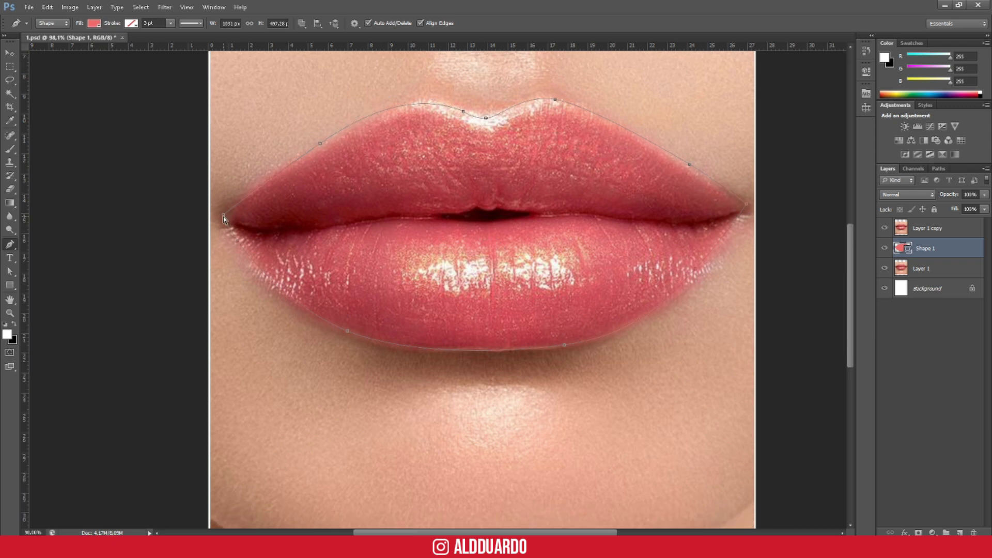
{"action": "left_click_drag", "start_coordinate": [221, 222], "coordinate": [220, 220]}
Step: Add a new layer clipped to Shape 1 and begin the mouth-line path at the left corner
{"action": "left_click", "coordinate": [959, 532]}
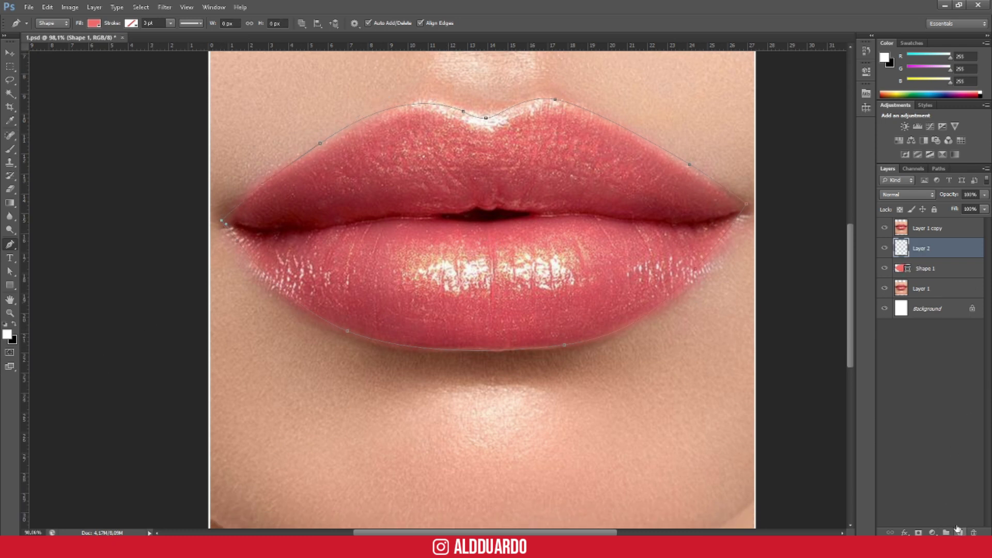
{"action": "left_click", "coordinate": [928, 254], "text": "alt"}
{"action": "left_click", "coordinate": [900, 269], "text": "ctrl"}
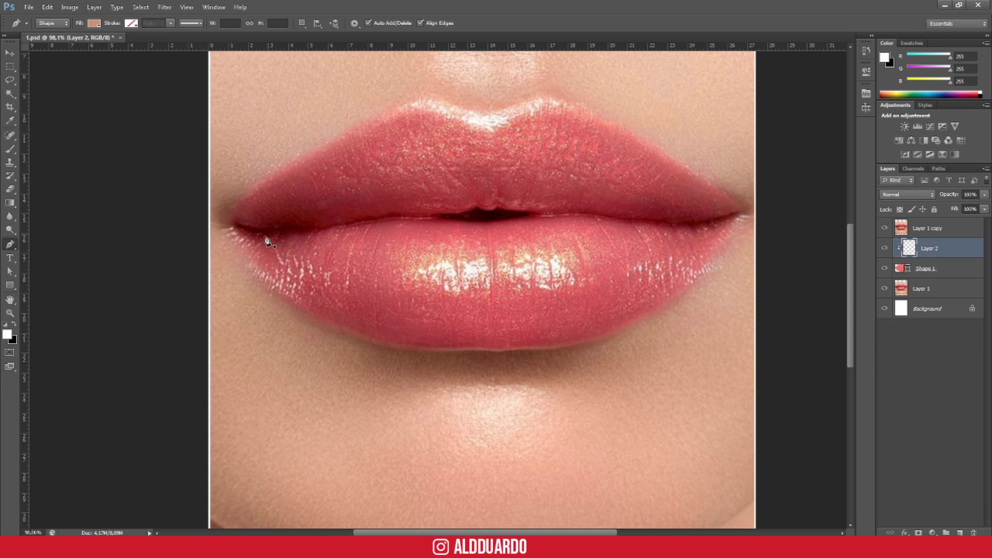
{"action": "left_click", "coordinate": [223, 215]}
{"action": "left_click_drag", "start_coordinate": [284, 223], "coordinate": [322, 222]}
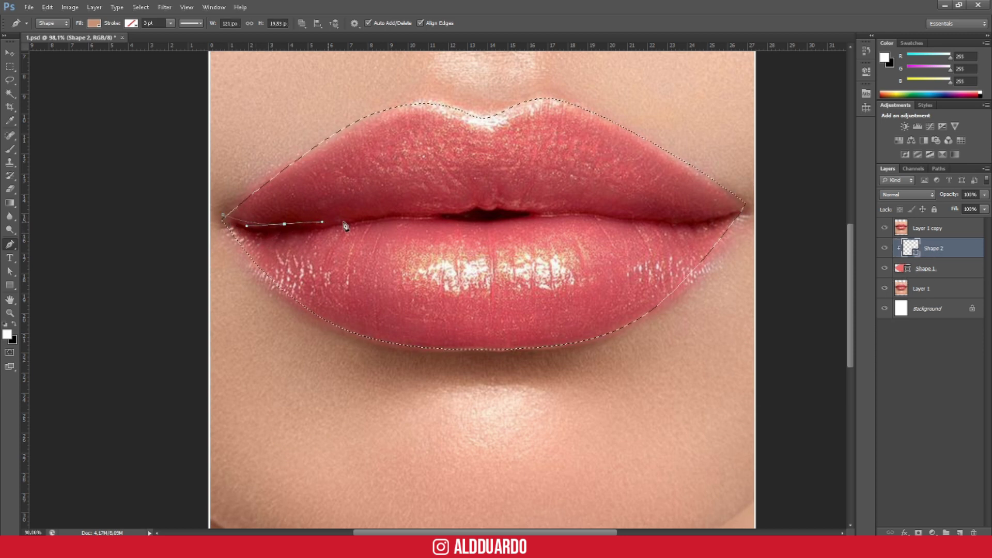
{"action": "left_click_drag", "start_coordinate": [448, 212], "coordinate": [492, 212]}
Step: Trace the mouth line rightward to just past the right lip corner
{"action": "left_click", "coordinate": [512, 209]}
{"action": "left_click", "coordinate": [598, 213]}
{"action": "left_click", "coordinate": [616, 217]}
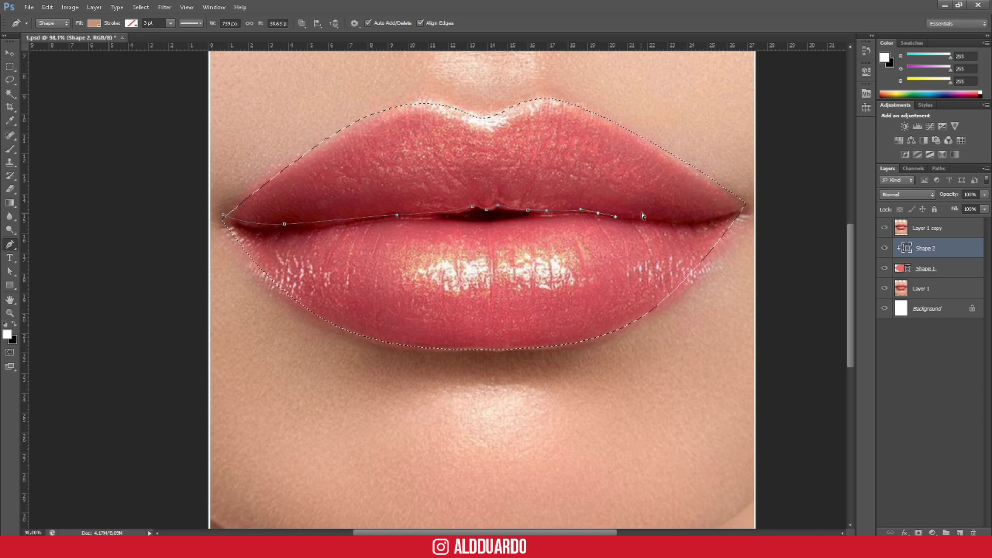
{"action": "scroll", "coordinate": [616, 216], "scroll_direction": "right", "scroll_amount": 2}
{"action": "left_click", "coordinate": [618, 221]}
{"action": "left_click", "coordinate": [634, 221]}
{"action": "left_click", "coordinate": [649, 222]}
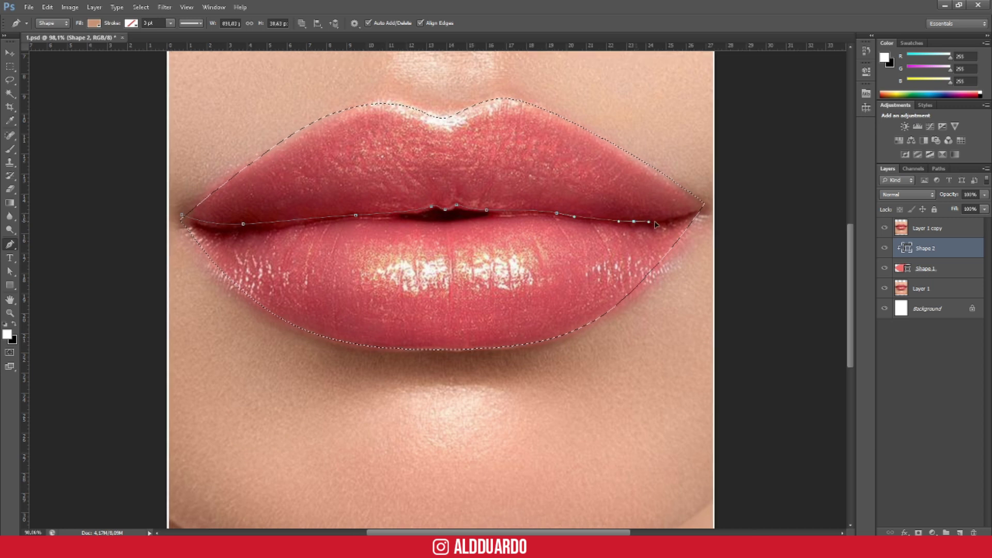
{"action": "left_click_drag", "start_coordinate": [708, 199], "coordinate": [728, 178]}
{"action": "left_click", "coordinate": [716, 211]}
Step: Trace back along the mouth line to the left and finish the thin band shape
{"action": "left_click", "coordinate": [557, 218]}
{"action": "left_click", "coordinate": [518, 216]}
{"action": "left_click", "coordinate": [430, 222]}
{"action": "left_click", "coordinate": [362, 219]}
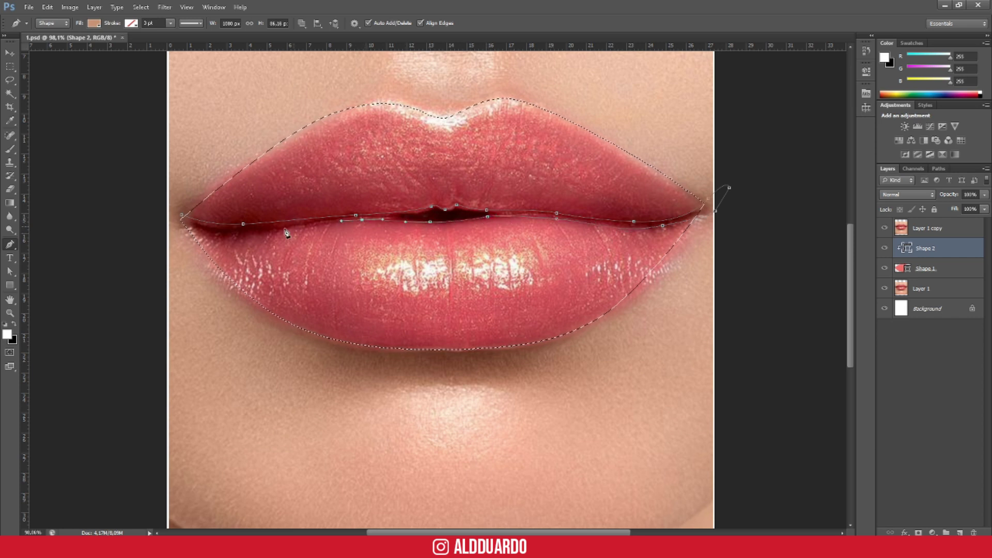
{"action": "mouse_move", "coordinate": [269, 229]}
{"action": "left_mouse_down"}
{"action": "mouse_move", "coordinate": [247, 235]}
{"action": "mouse_move", "coordinate": [161, 208]}
{"action": "left_mouse_up"}
{"action": "key", "text": "Return"}
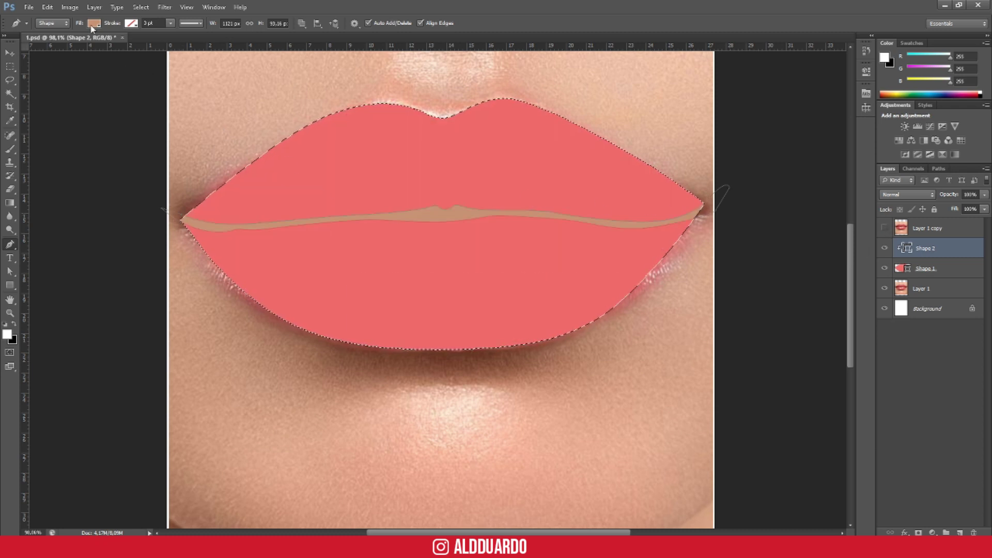
Step: Fill the mouth-line band with near-black dark red 200505
{"action": "left_click", "coordinate": [94, 23]}
{"action": "left_click", "coordinate": [143, 44]}
{"action": "left_click", "coordinate": [394, 157]}
{"action": "left_click", "coordinate": [487, 367]}
{"action": "left_click_drag", "start_coordinate": [487, 367], "coordinate": [474, 362]}
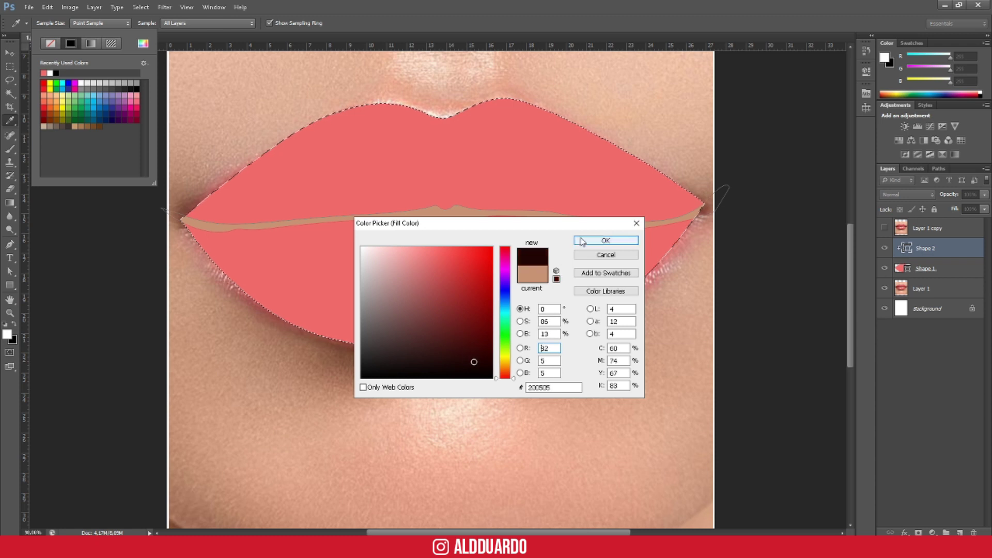
{"action": "left_click", "coordinate": [605, 240]}
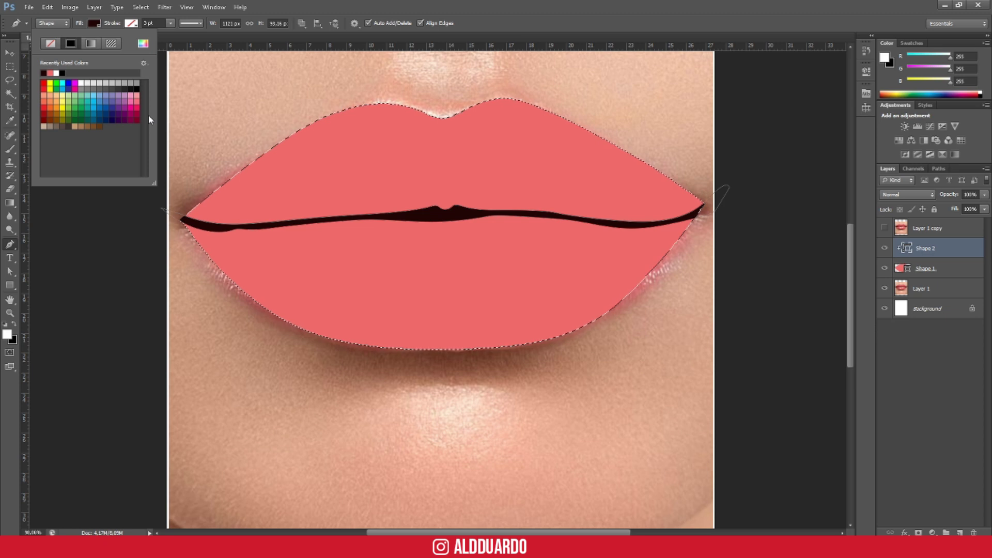
{"action": "left_click", "coordinate": [924, 270]}
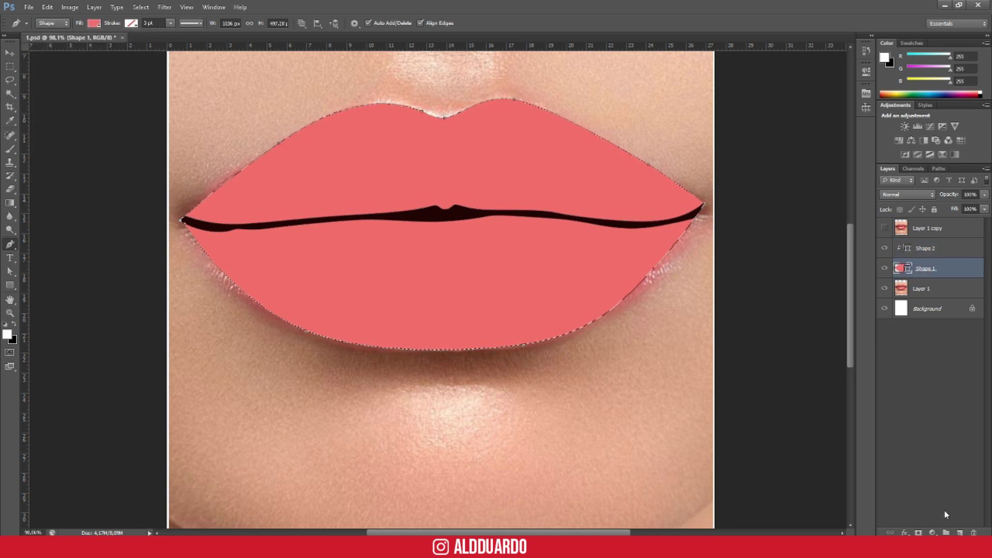
{"action": "left_click", "coordinate": [960, 533]}
Step: Show the lip photo and start tracing the shading rim along the upper lip
{"action": "left_click", "coordinate": [884, 228]}
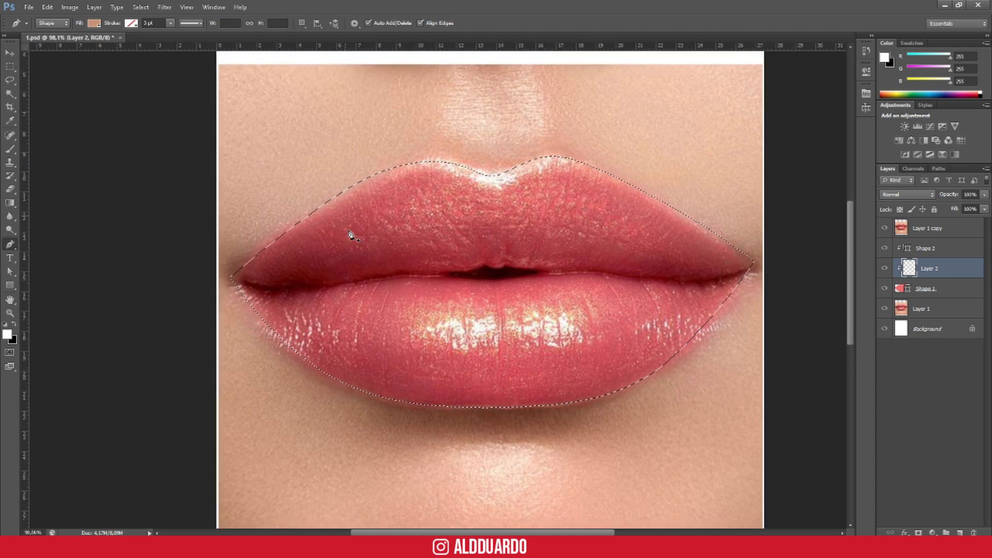
{"action": "left_click", "coordinate": [316, 210]}
{"action": "left_click", "coordinate": [376, 179]}
{"action": "left_click", "coordinate": [453, 160]}
{"action": "left_click_drag", "start_coordinate": [427, 247], "coordinate": [497, 244]}
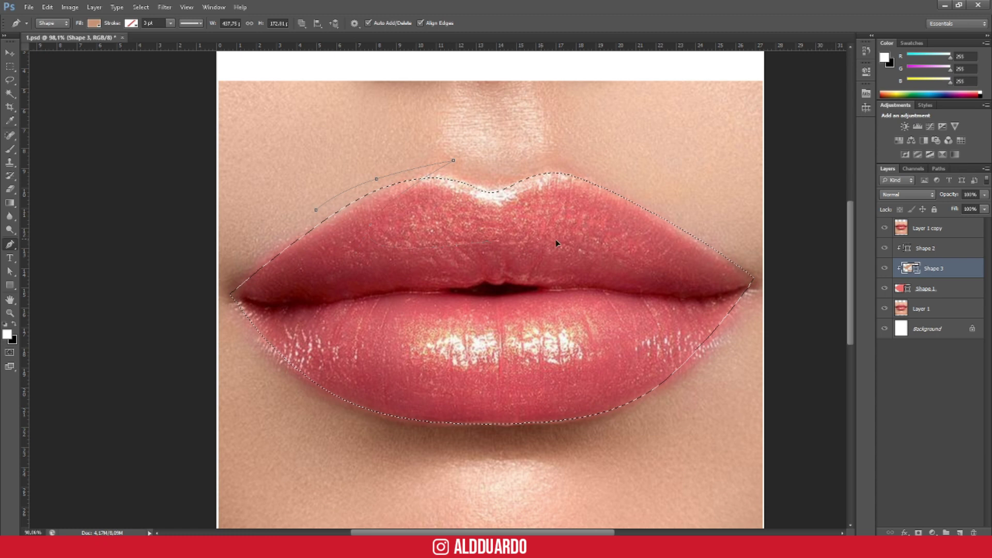
{"action": "scroll", "coordinate": [548, 253], "scroll_direction": "right", "scroll_amount": 3}
{"action": "left_click_drag", "start_coordinate": [546, 258], "coordinate": [578, 252]}
Step: Continue the rim around the right corner and lower lip, closing it on the left side
{"action": "left_click_drag", "start_coordinate": [544, 199], "coordinate": [478, 145]}
{"action": "left_click_drag", "start_coordinate": [658, 229], "coordinate": [706, 265]}
{"action": "left_click_drag", "start_coordinate": [675, 325], "coordinate": [597, 388]}
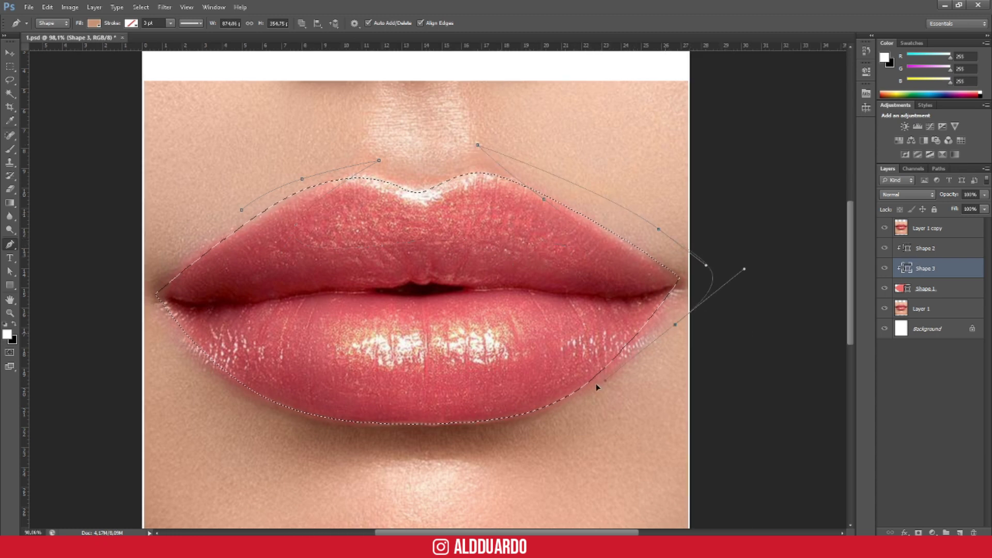
{"action": "left_click", "coordinate": [528, 425]}
{"action": "left_click_drag", "start_coordinate": [315, 411], "coordinate": [323, 415]}
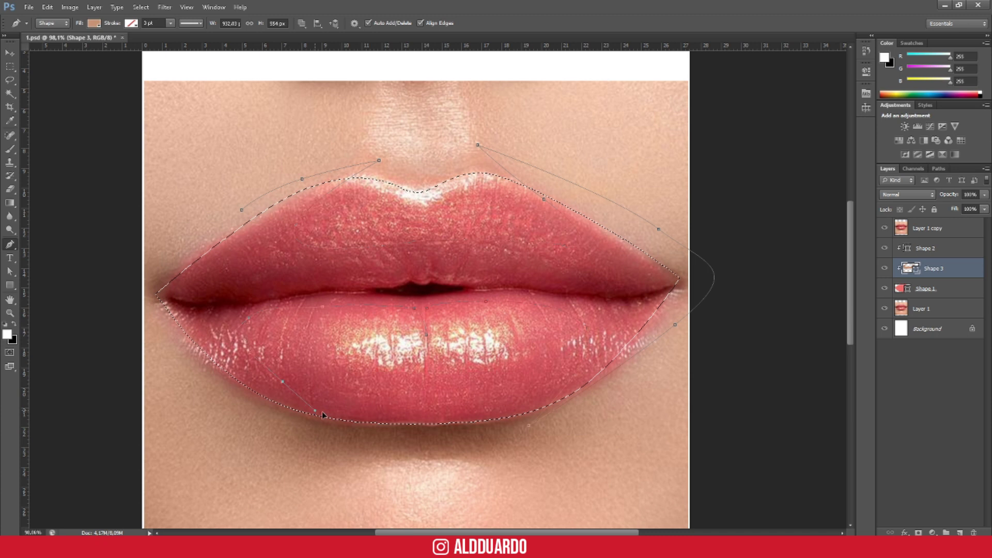
{"action": "left_click_drag", "start_coordinate": [395, 445], "coordinate": [177, 401]}
{"action": "left_click_drag", "start_coordinate": [241, 209], "coordinate": [305, 280]}
Step: Fill the rim shape with deeper red d95656 and show the lip photo again
{"action": "left_click", "coordinate": [884, 227]}
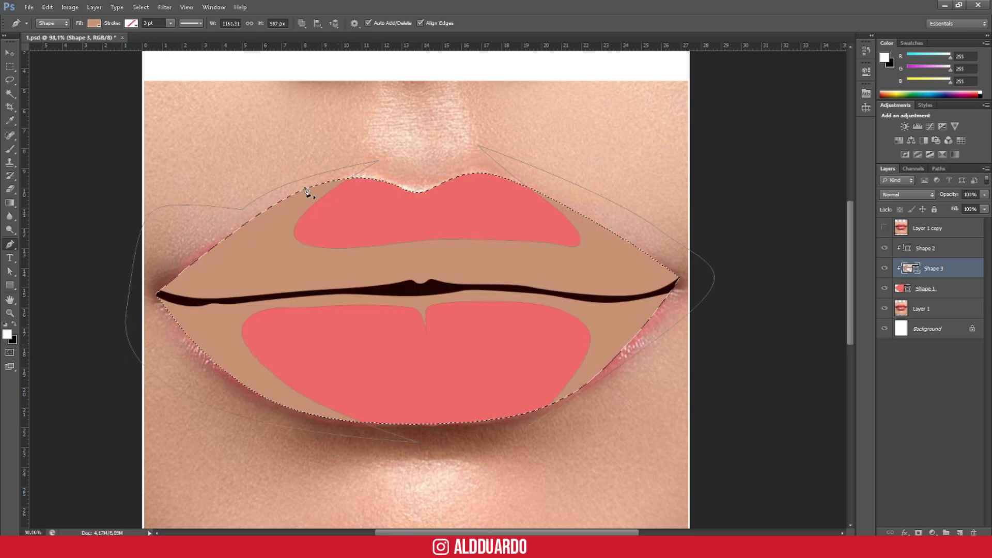
{"action": "left_click", "coordinate": [95, 23]}
{"action": "left_click", "coordinate": [143, 43]}
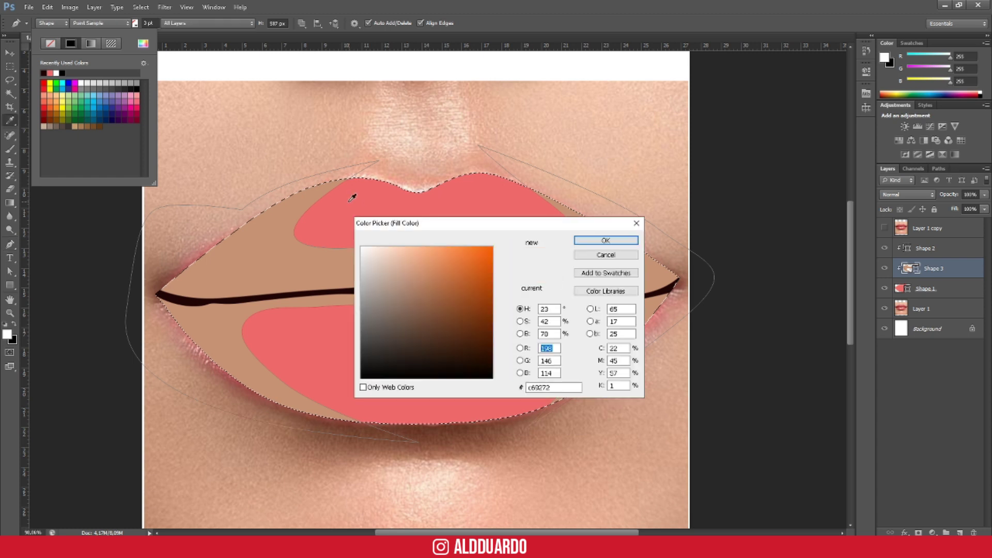
{"action": "left_click", "coordinate": [439, 202]}
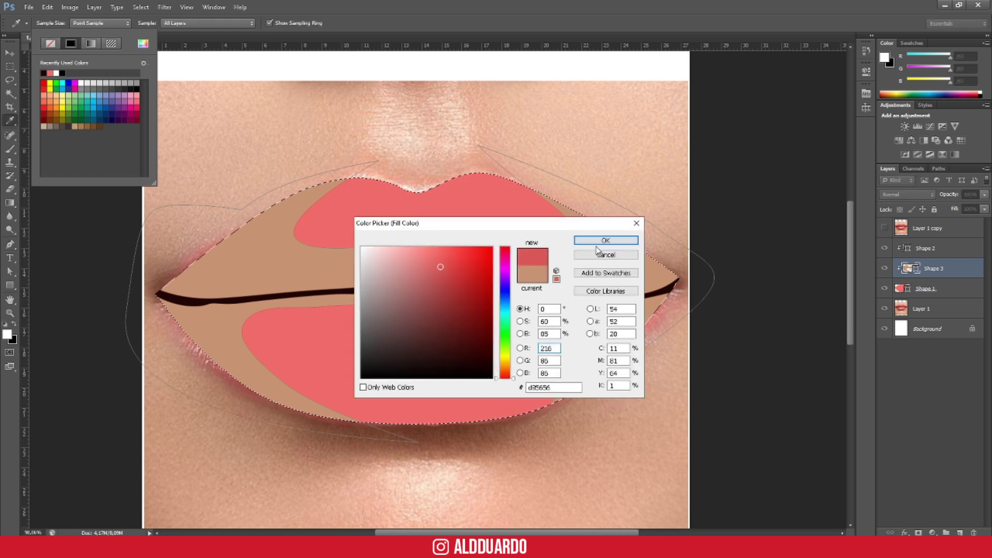
{"action": "key", "text": "Escape"}
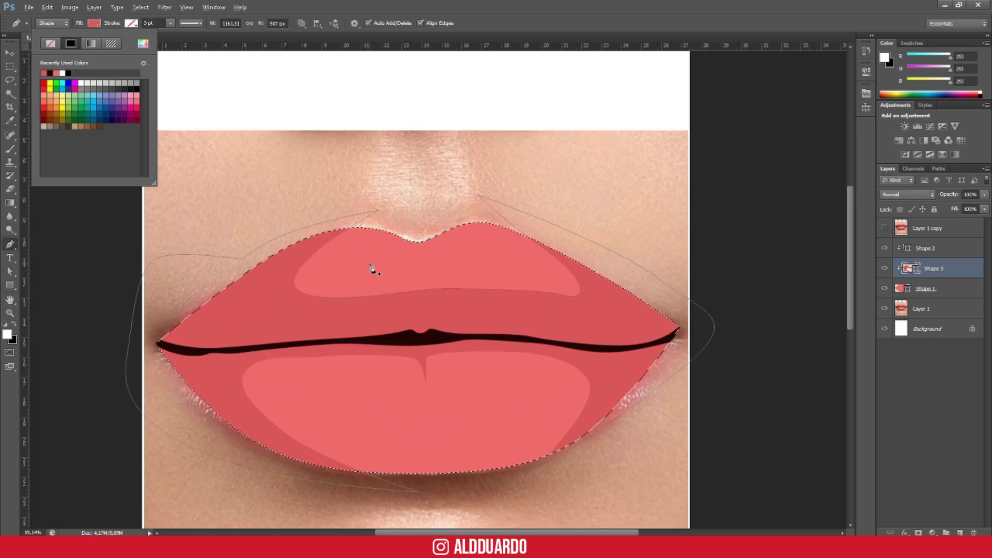
{"action": "scroll", "coordinate": [370, 267], "scroll_direction": "up", "scroll_amount": 2}
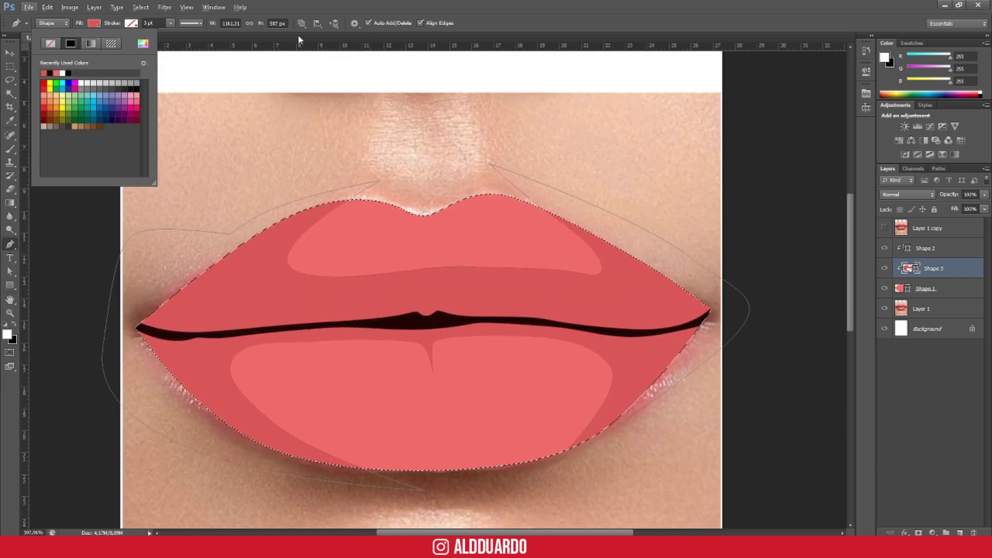
{"action": "left_click", "coordinate": [884, 228]}
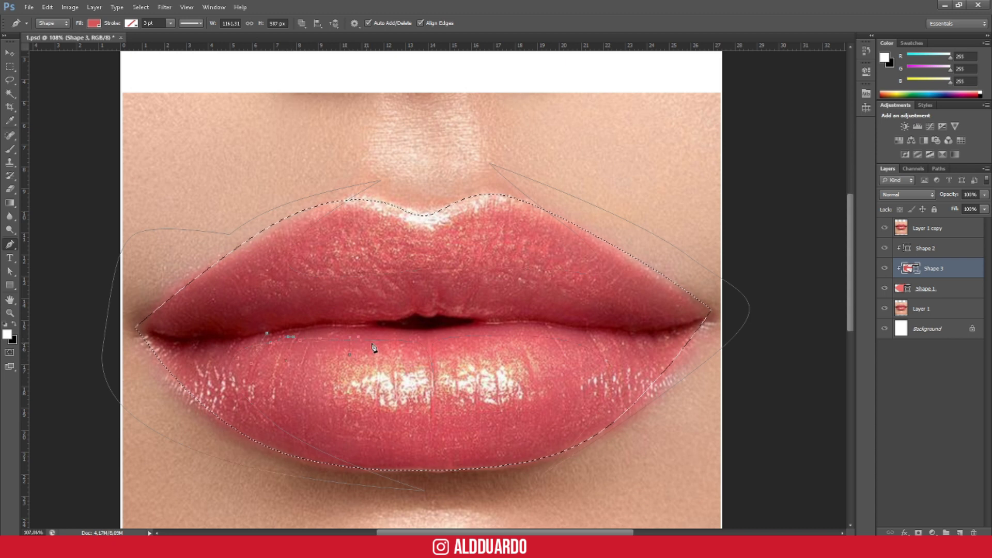
Step: Finish tracing the inner lip highlight shape along the lip edge and close it
{"action": "left_click_drag", "start_coordinate": [450, 331], "coordinate": [455, 346]}
{"action": "left_click_drag", "start_coordinate": [526, 342], "coordinate": [536, 354]}
{"action": "left_click", "coordinate": [614, 329]}
{"action": "left_click_drag", "start_coordinate": [503, 288], "coordinate": [445, 292]}
{"action": "left_click_drag", "start_coordinate": [351, 301], "coordinate": [305, 303]}
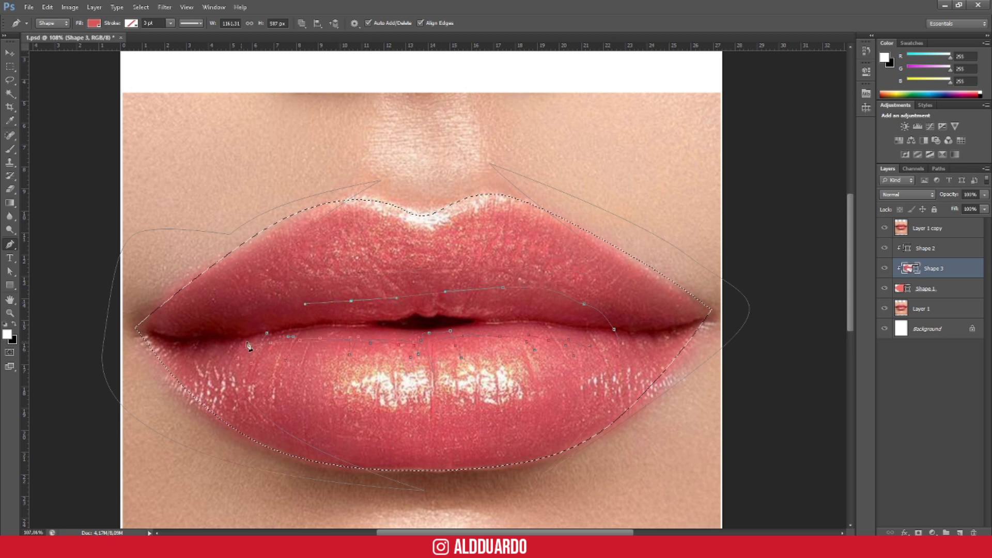
{"action": "left_click", "coordinate": [269, 336]}
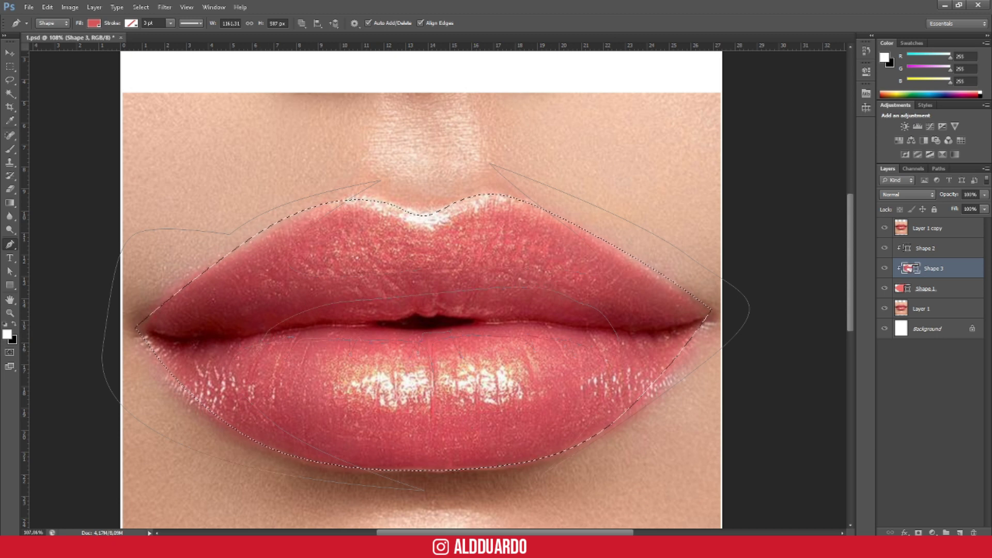
Step: Hide Layer 1 copy to review the flat lip shapes
{"action": "left_click", "coordinate": [885, 230]}
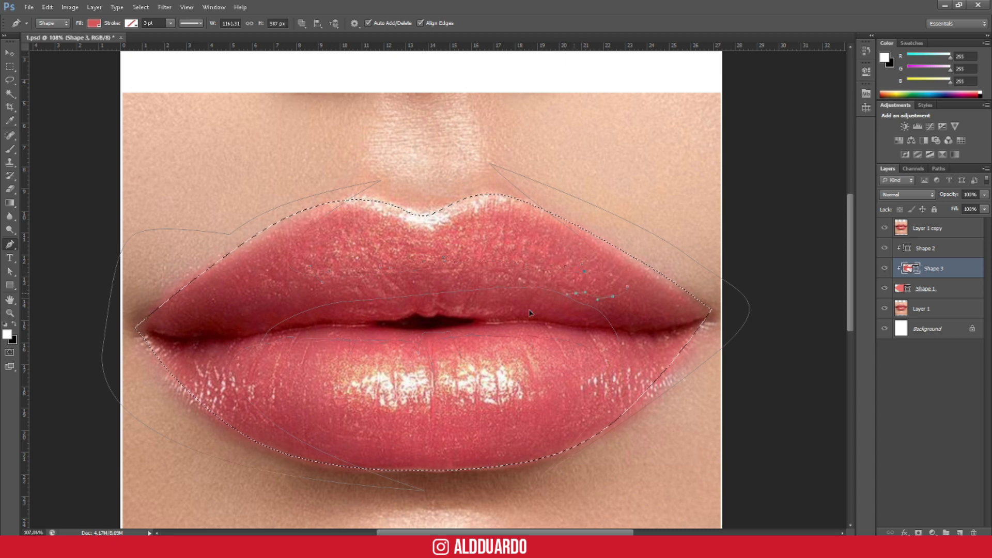
{"action": "left_click", "coordinate": [886, 231]}
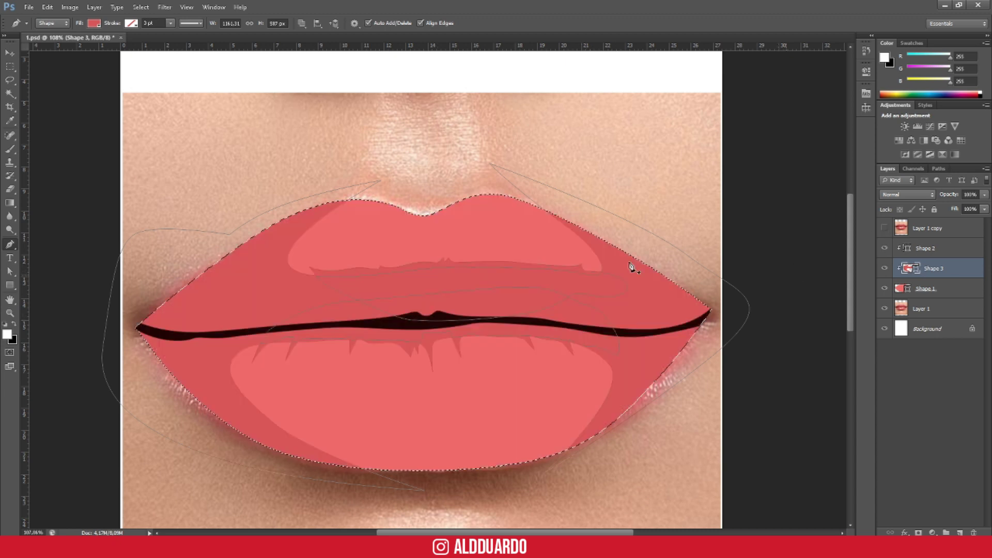
{"action": "scroll", "coordinate": [510, 244], "scroll_direction": "down", "scroll_amount": 1}
{"action": "scroll", "coordinate": [510, 237], "scroll_direction": "down", "scroll_amount": 3}
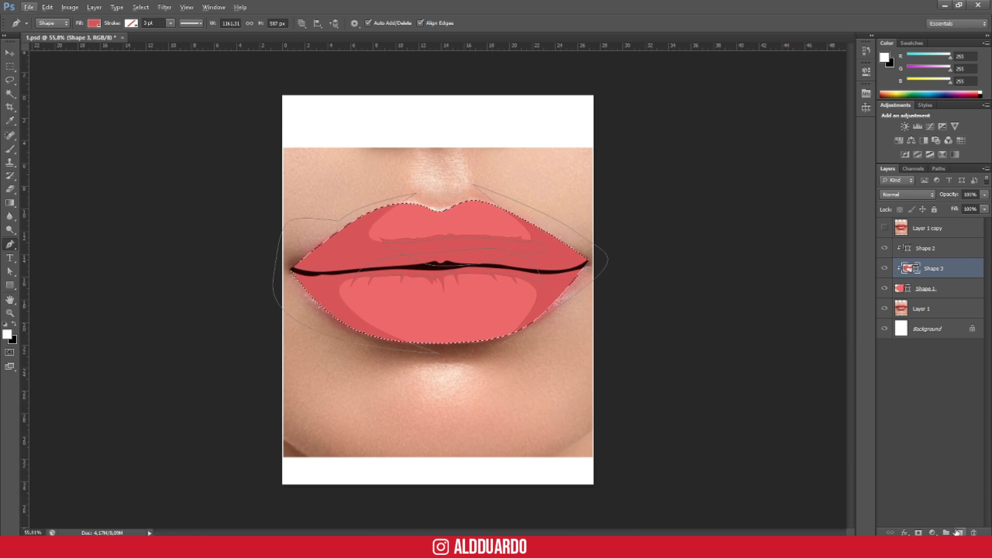
Step: Add a new layer, show the photo, and start the outer lip ring along the upper lip
{"action": "left_click", "coordinate": [959, 533]}
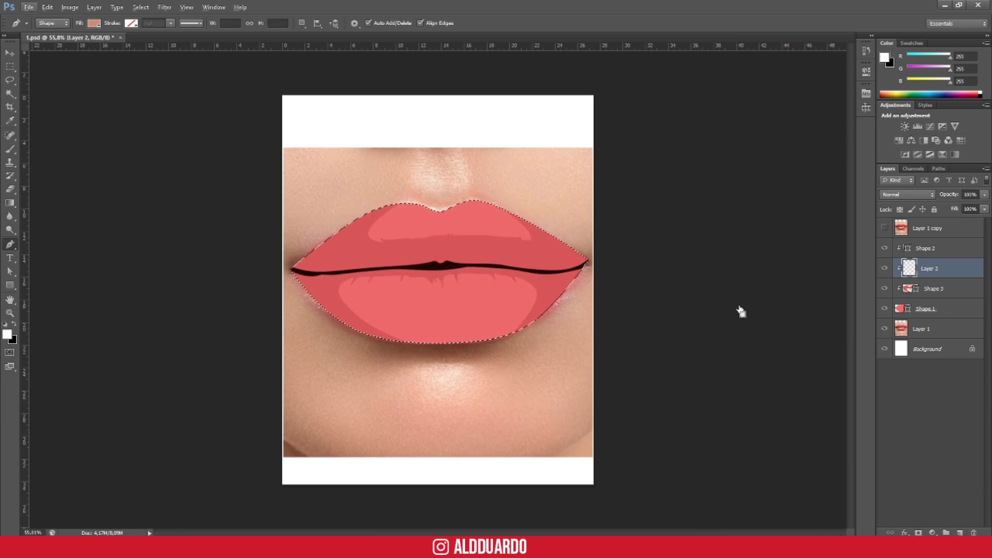
{"action": "scroll", "coordinate": [806, 345], "scroll_direction": "up", "scroll_amount": 1}
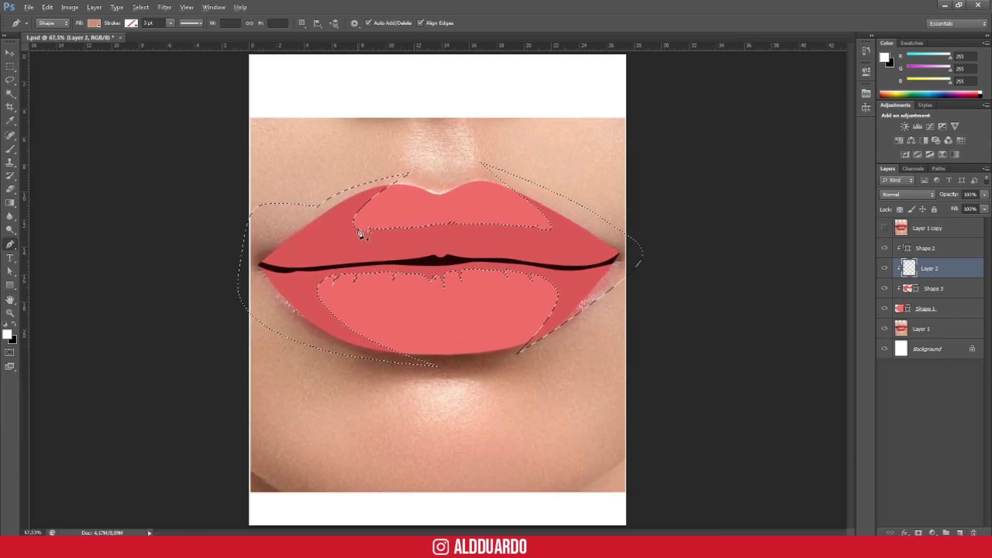
{"action": "left_click", "coordinate": [884, 227]}
{"action": "scroll", "coordinate": [359, 229], "scroll_direction": "up", "scroll_amount": 1}
{"action": "left_click_drag", "start_coordinate": [314, 203], "coordinate": [365, 181]}
{"action": "left_click", "coordinate": [302, 245]}
{"action": "left_click_drag", "start_coordinate": [339, 255], "coordinate": [619, 241]}
{"action": "left_click", "coordinate": [427, 249]}
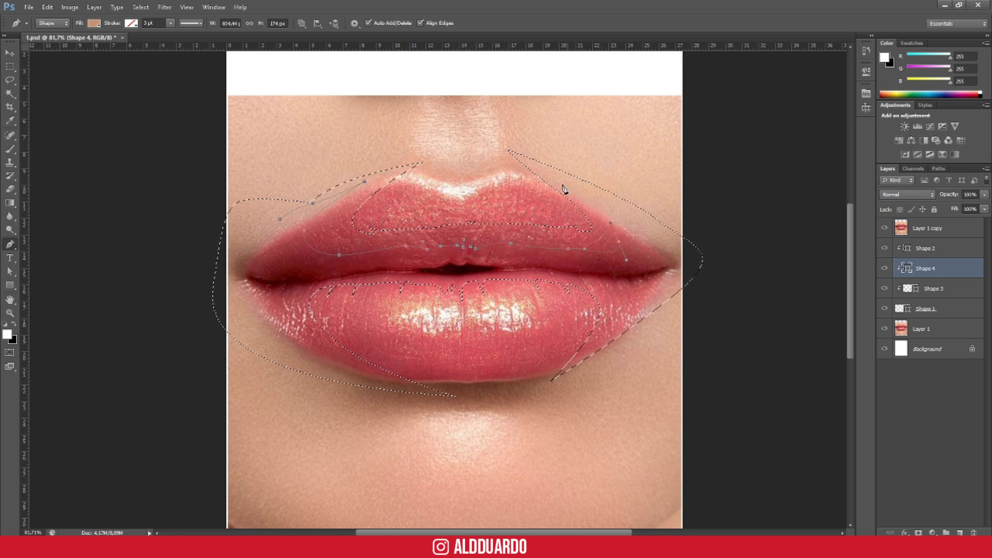
Step: Trace the outer ring around the right corner, lip line and lower lip, closing it at left
{"action": "left_click_drag", "start_coordinate": [698, 260], "coordinate": [706, 281]}
{"action": "left_click_drag", "start_coordinate": [581, 370], "coordinate": [644, 301]}
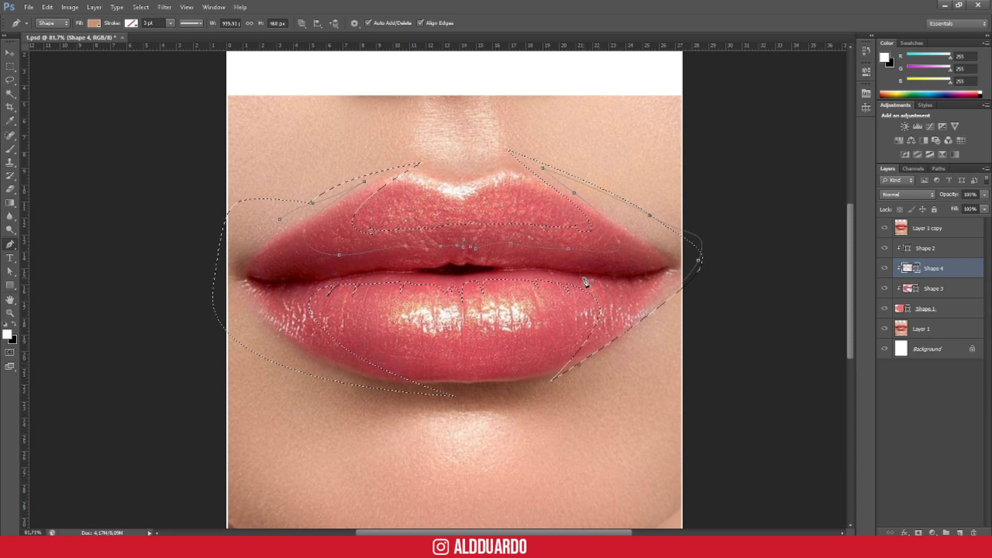
{"action": "left_click", "coordinate": [509, 274]}
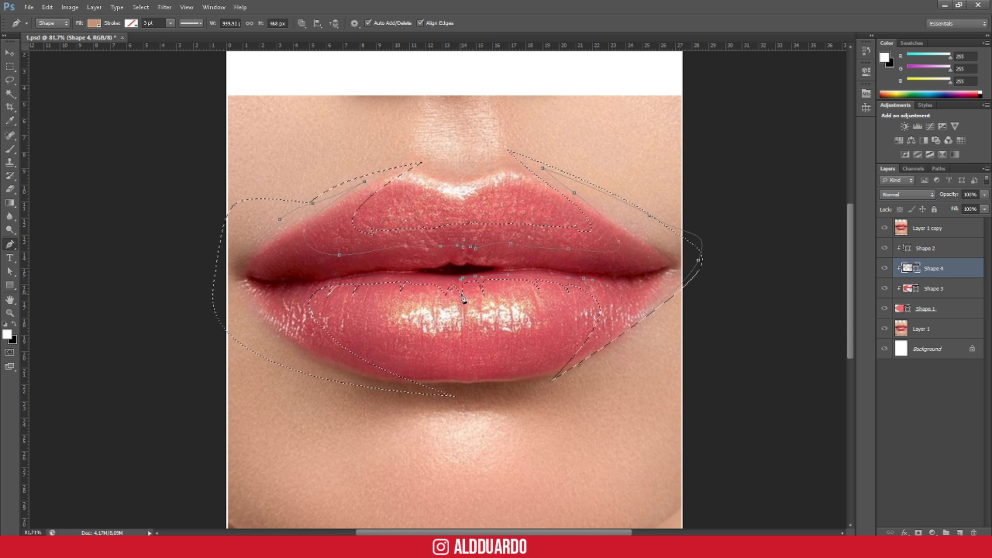
{"action": "left_click", "coordinate": [424, 277]}
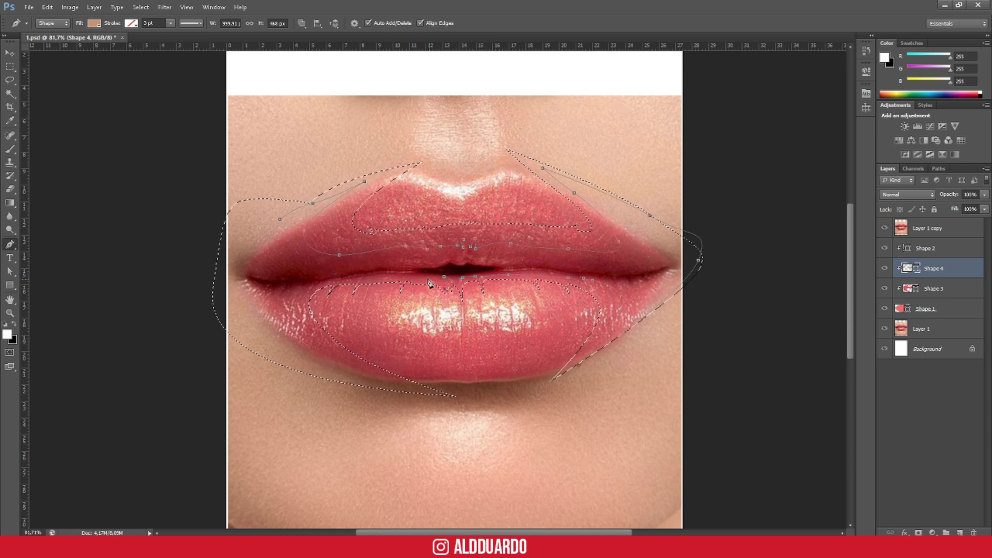
{"action": "left_click", "coordinate": [382, 277]}
{"action": "left_click", "coordinate": [374, 278]}
{"action": "left_click", "coordinate": [422, 406]}
{"action": "left_click", "coordinate": [223, 275]}
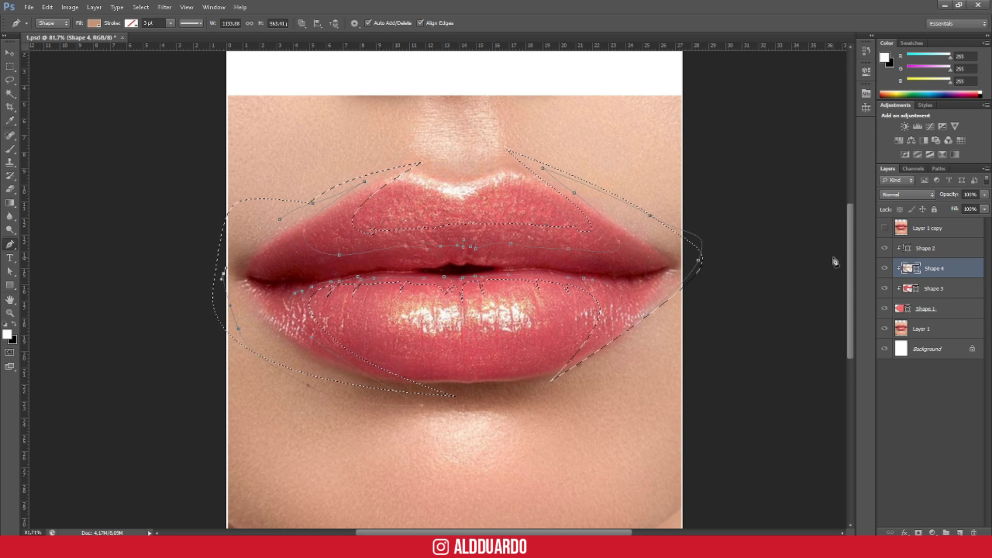
{"action": "left_click_drag", "start_coordinate": [207, 222], "coordinate": [225, 199]}
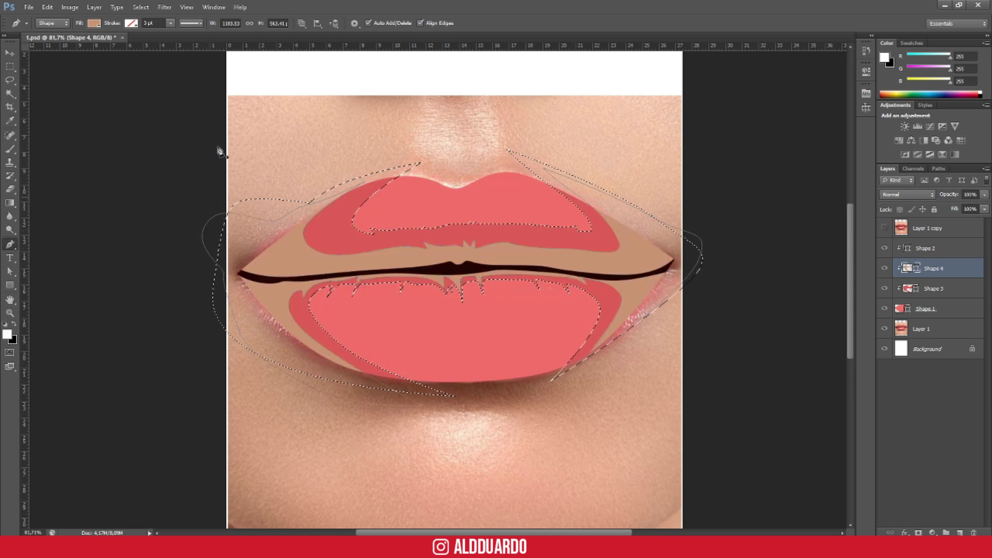
Step: Fill the outer lip ring with red bc3d3d
{"action": "left_click", "coordinate": [94, 22]}
{"action": "left_click", "coordinate": [143, 44]}
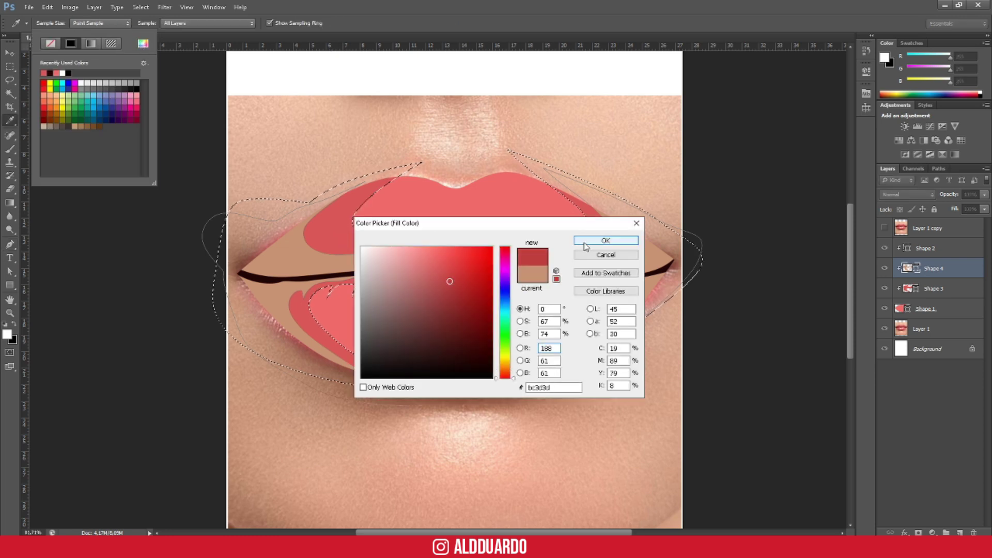
{"action": "left_click", "coordinate": [606, 240]}
{"action": "scroll", "coordinate": [438, 267], "scroll_direction": "down", "scroll_amount": 3}
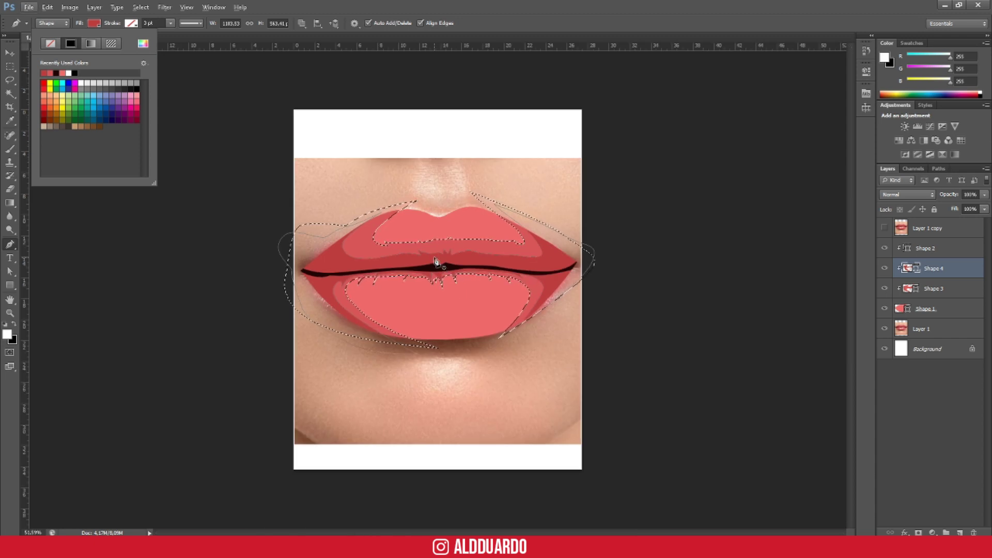
{"action": "scroll", "coordinate": [437, 291], "scroll_direction": "up", "scroll_amount": 1}
{"action": "scroll", "coordinate": [437, 291], "scroll_direction": "up", "scroll_amount": 1}
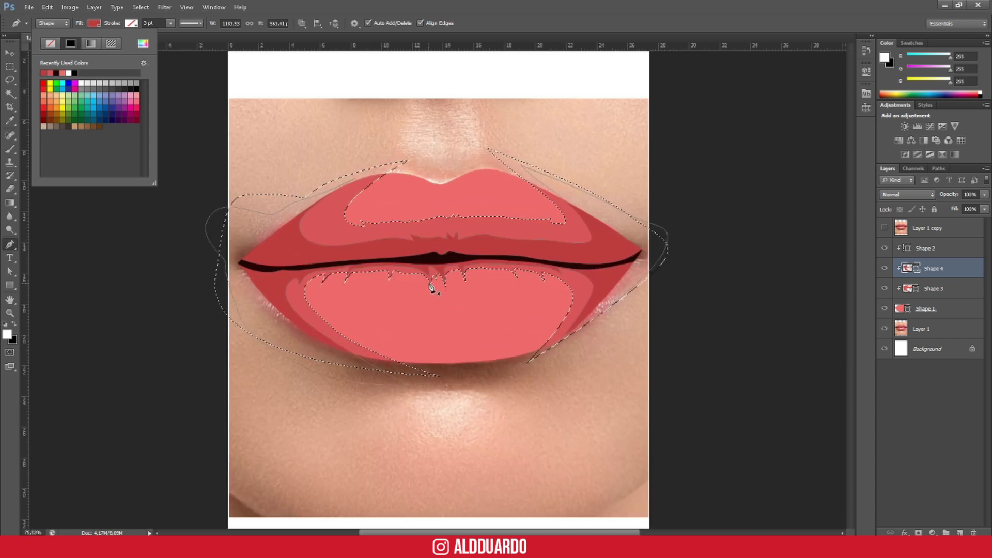
{"action": "left_click", "coordinate": [959, 532]}
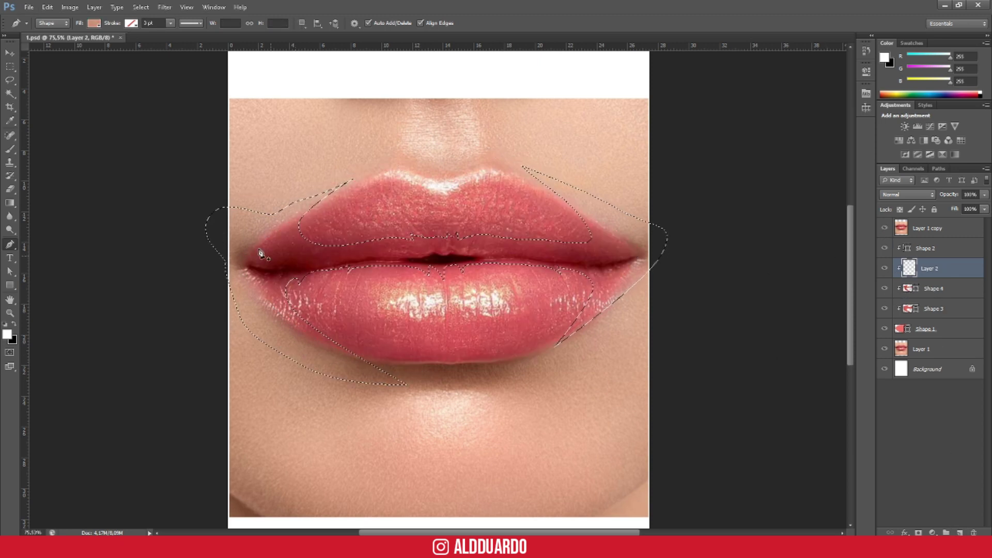
Step: Trace the upper lip's lower edge from the left corner to the right corner
{"action": "scroll", "coordinate": [255, 250], "scroll_direction": "up", "scroll_amount": 1}
{"action": "left_click", "coordinate": [243, 270]}
{"action": "left_click", "coordinate": [276, 279]}
{"action": "left_click_drag", "start_coordinate": [287, 270], "coordinate": [298, 270]}
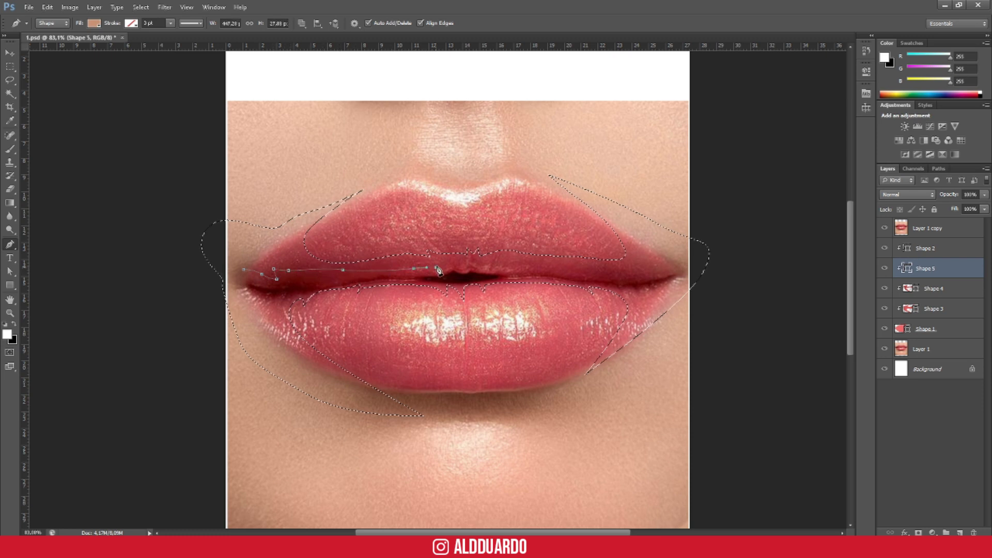
{"action": "left_click", "coordinate": [474, 262]}
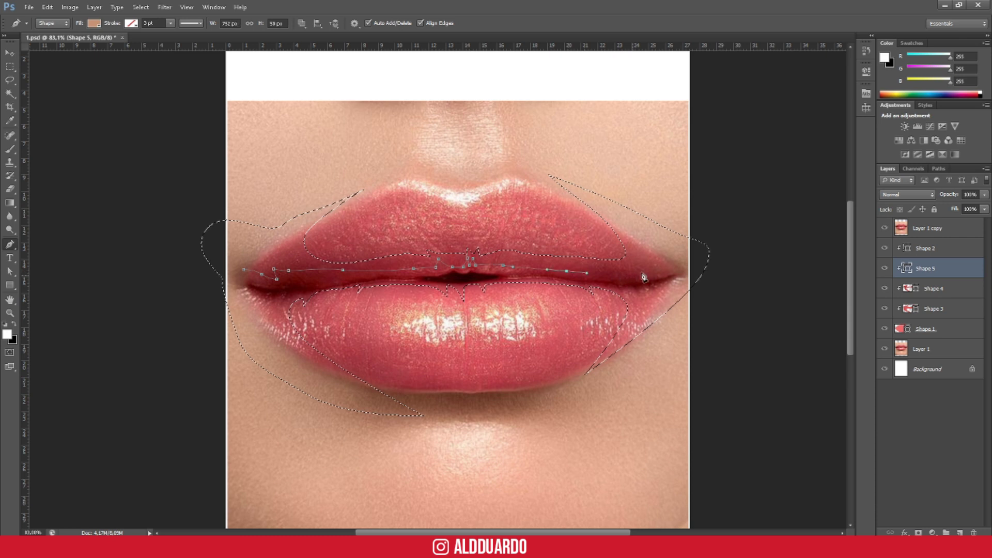
{"action": "left_click", "coordinate": [699, 255]}
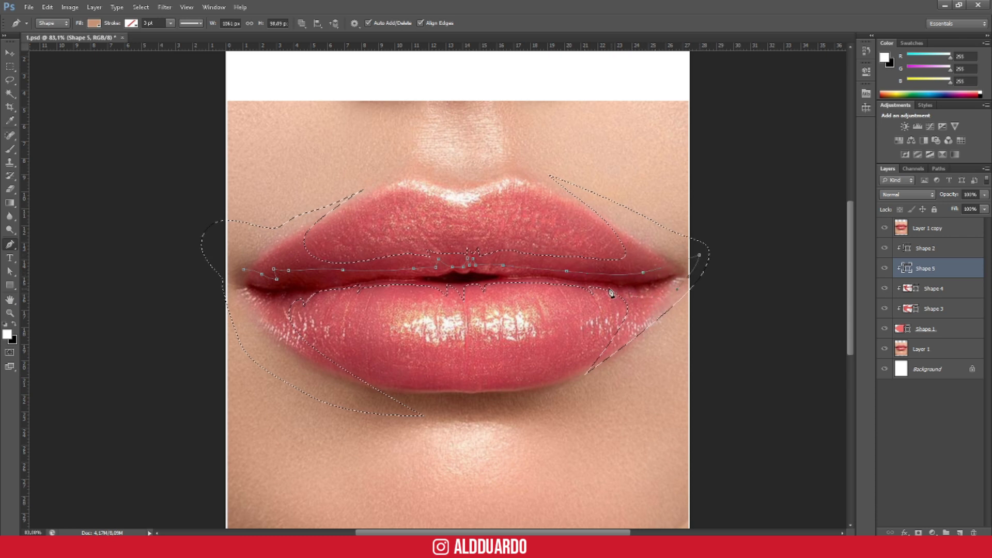
Step: Curve the strip back to the left, close Shape 5, and hide Layer 1 copy
{"action": "left_click_drag", "start_coordinate": [570, 287], "coordinate": [494, 283]}
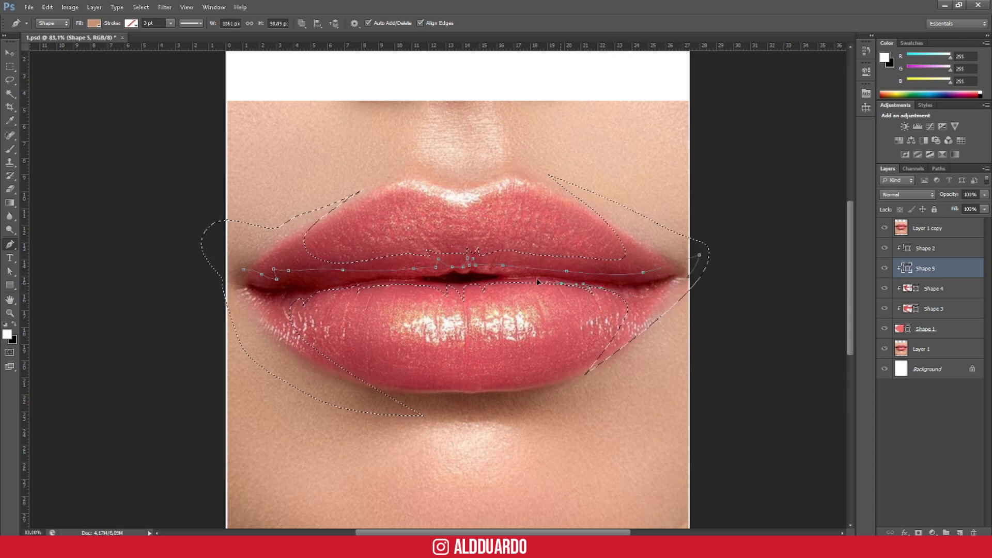
{"action": "scroll", "coordinate": [490, 288], "scroll_direction": "up", "scroll_amount": 1}
{"action": "scroll", "coordinate": [492, 285], "scroll_direction": "up", "scroll_amount": 1}
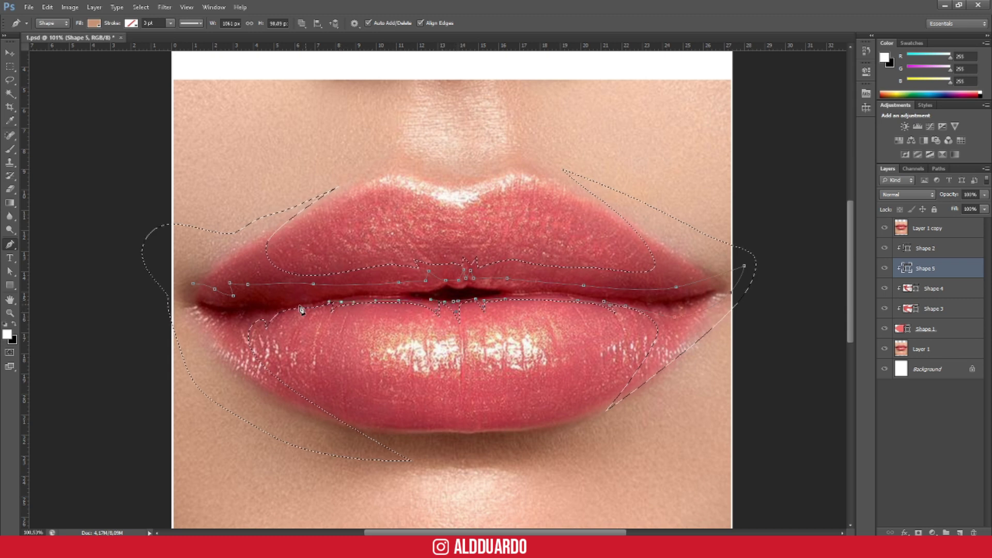
{"action": "left_click", "coordinate": [246, 316]}
{"action": "left_click_drag", "start_coordinate": [174, 304], "coordinate": [169, 290]}
{"action": "left_click", "coordinate": [191, 285]}
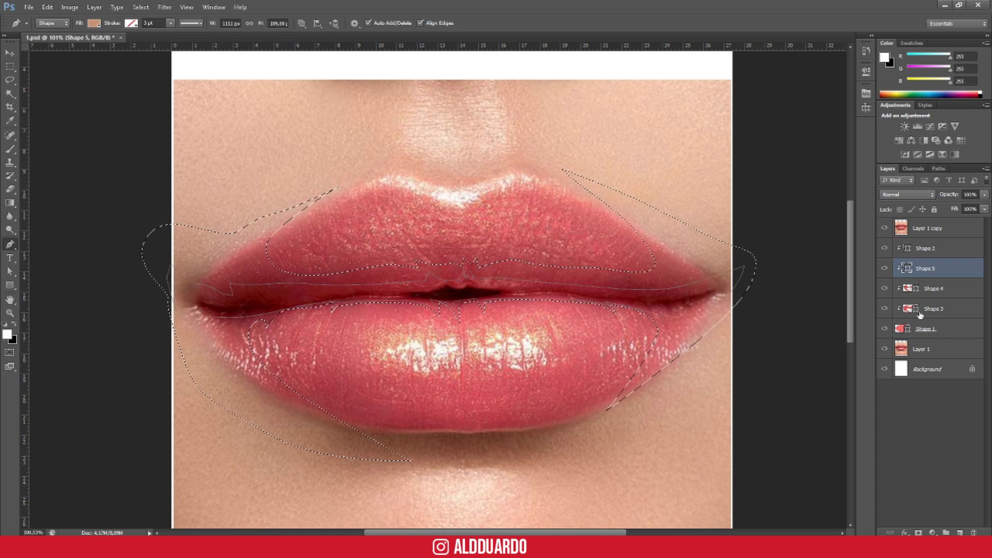
{"action": "left_click", "coordinate": [884, 228]}
{"action": "scroll", "coordinate": [310, 288], "scroll_direction": "down", "scroll_amount": 1}
Step: Give the thin strip a dark red fill from the Color Picker
{"action": "scroll", "coordinate": [310, 288], "scroll_direction": "down", "scroll_amount": 3}
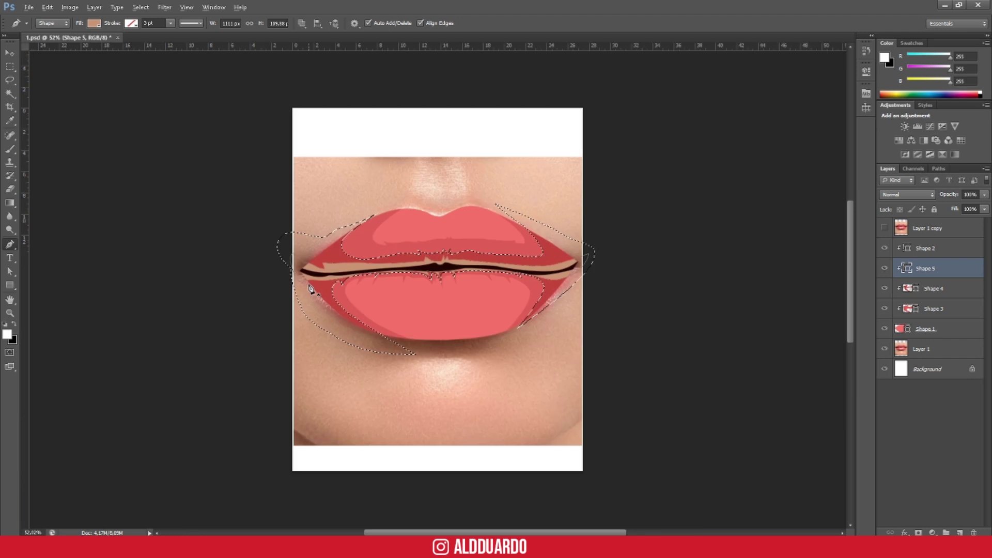
{"action": "scroll", "coordinate": [310, 289], "scroll_direction": "up", "scroll_amount": 1}
{"action": "left_click", "coordinate": [94, 23]}
{"action": "left_click", "coordinate": [143, 43]}
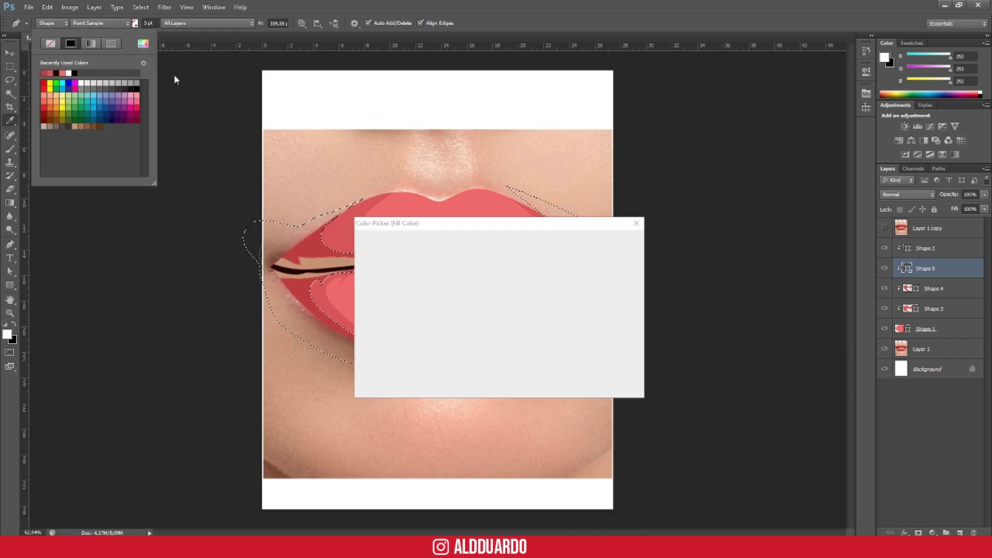
{"action": "left_click", "coordinate": [504, 377]}
{"action": "left_click", "coordinate": [458, 291]}
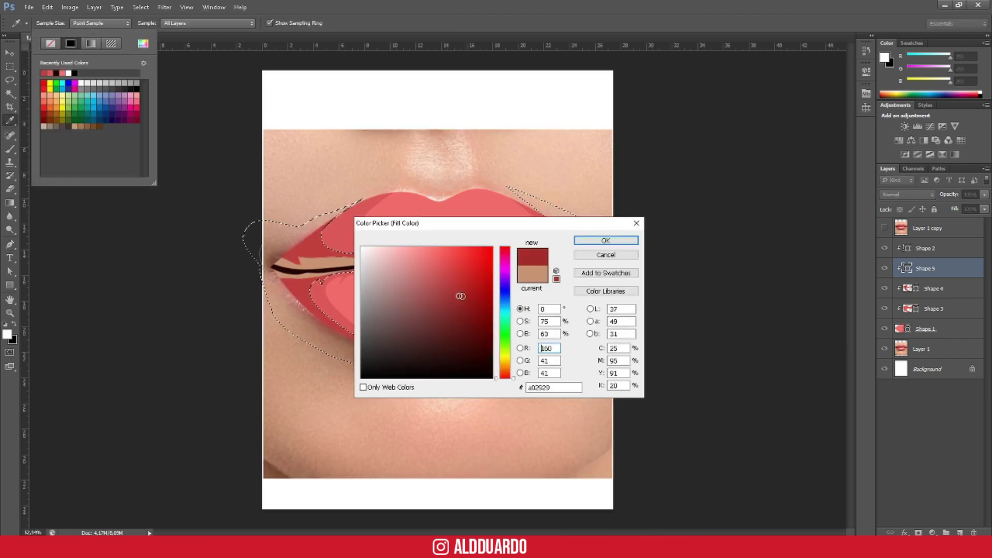
{"action": "left_click", "coordinate": [606, 240]}
Step: Adjust the strip's fill to the slightly darker red a02929
{"action": "scroll", "coordinate": [489, 230], "scroll_direction": "down", "scroll_amount": 1}
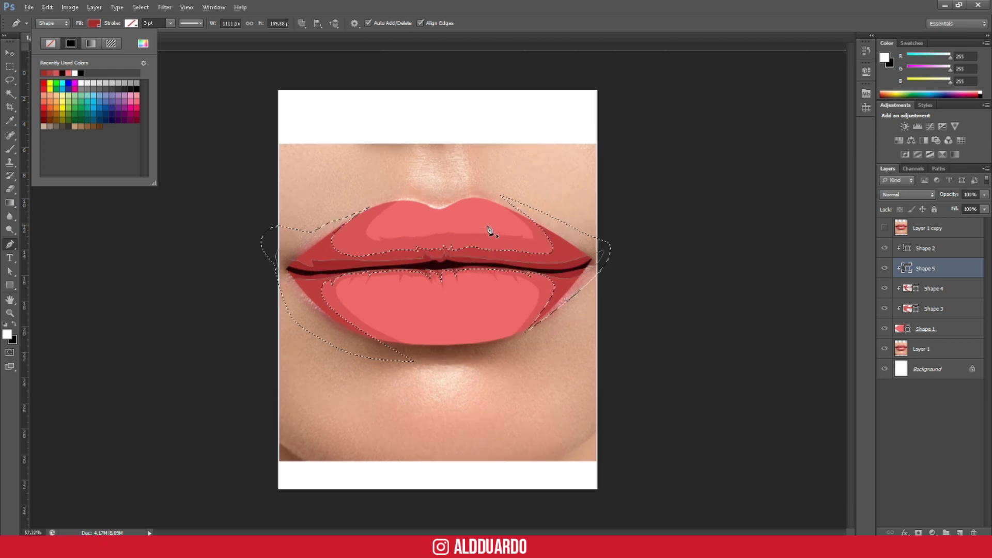
{"action": "left_click", "coordinate": [143, 43]}
{"action": "left_click", "coordinate": [460, 298]}
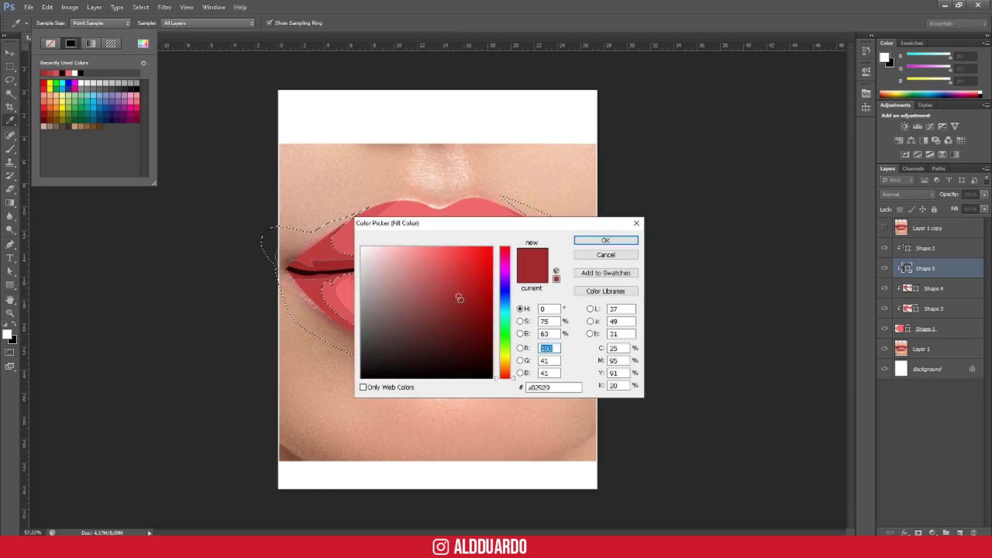
{"action": "left_click", "coordinate": [605, 240]}
{"action": "scroll", "coordinate": [380, 264], "scroll_direction": "up", "scroll_amount": 1}
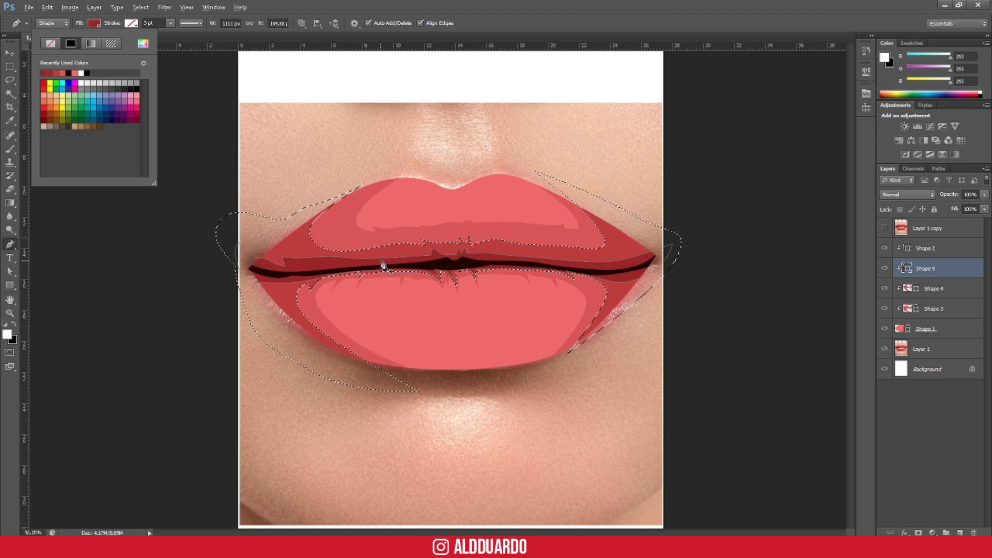
{"action": "scroll", "coordinate": [382, 262], "scroll_direction": "up", "scroll_amount": 1}
{"action": "scroll", "coordinate": [383, 263], "scroll_direction": "up", "scroll_amount": 2}
{"action": "left_click", "coordinate": [960, 533]}
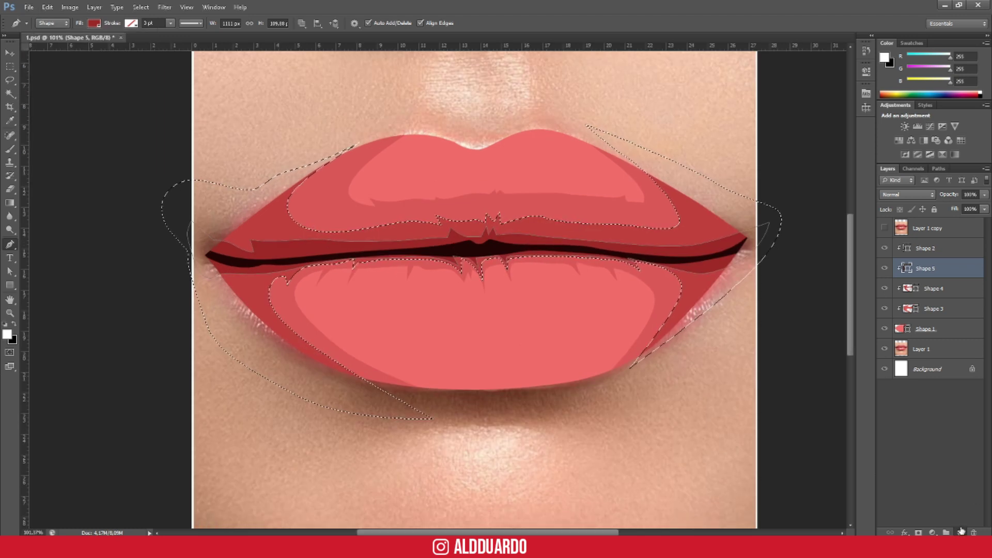
Step: Trace a closed Pen-tool highlight shape across the centre of the lower lip
{"action": "scroll", "coordinate": [363, 335], "scroll_direction": "up", "scroll_amount": 2}
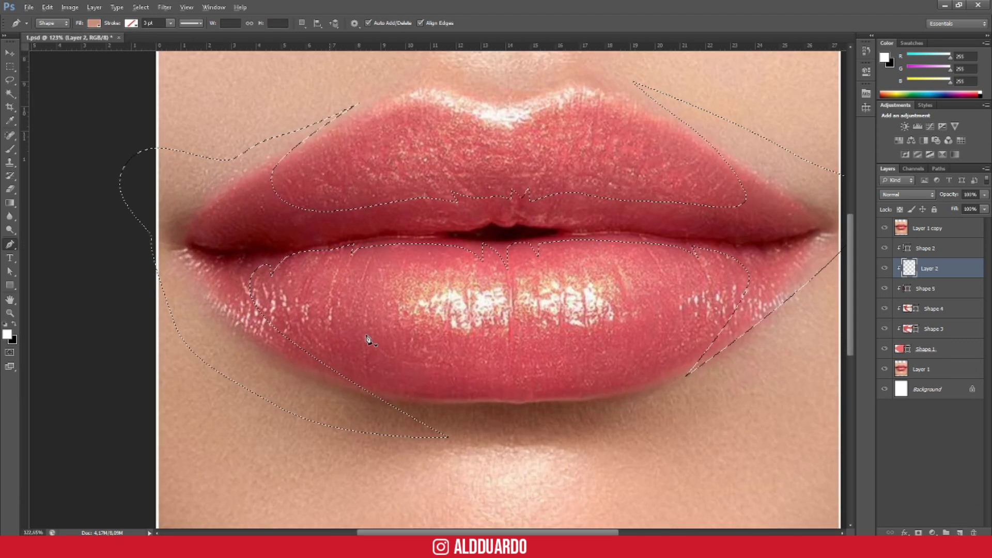
{"action": "left_click", "coordinate": [400, 284]}
{"action": "left_click", "coordinate": [376, 297]}
{"action": "left_click", "coordinate": [381, 339]}
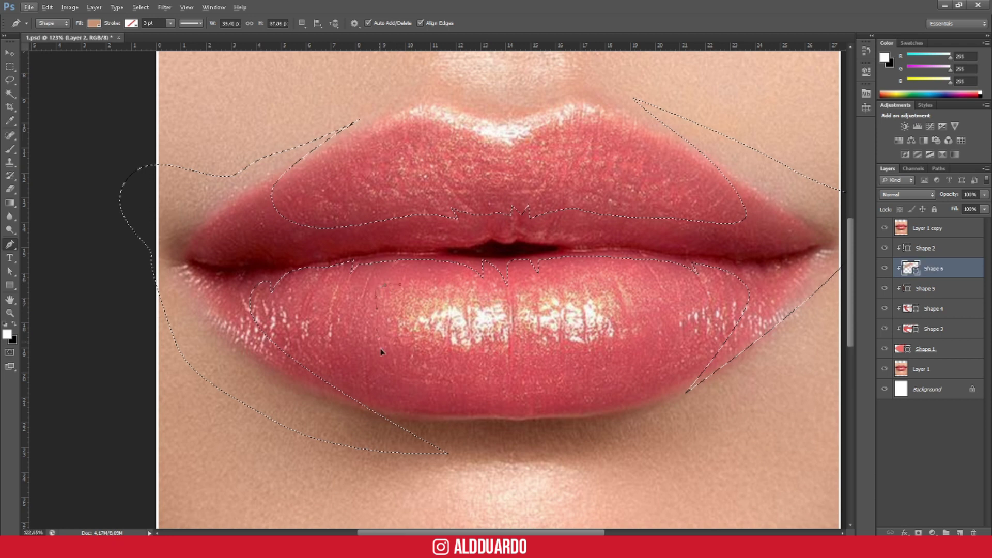
{"action": "left_click", "coordinate": [424, 335]}
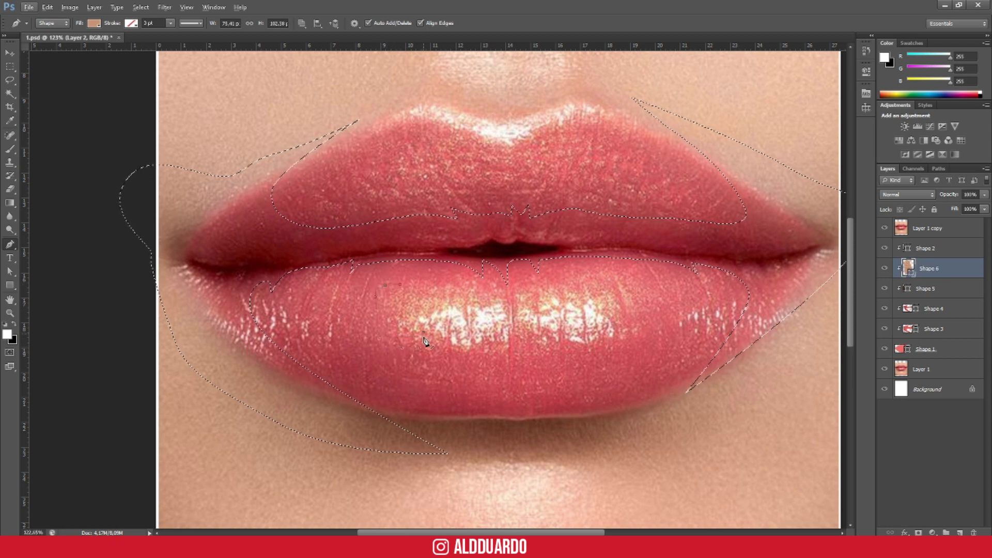
{"action": "left_click", "coordinate": [464, 341]}
{"action": "left_click_drag", "start_coordinate": [474, 282], "coordinate": [460, 276]}
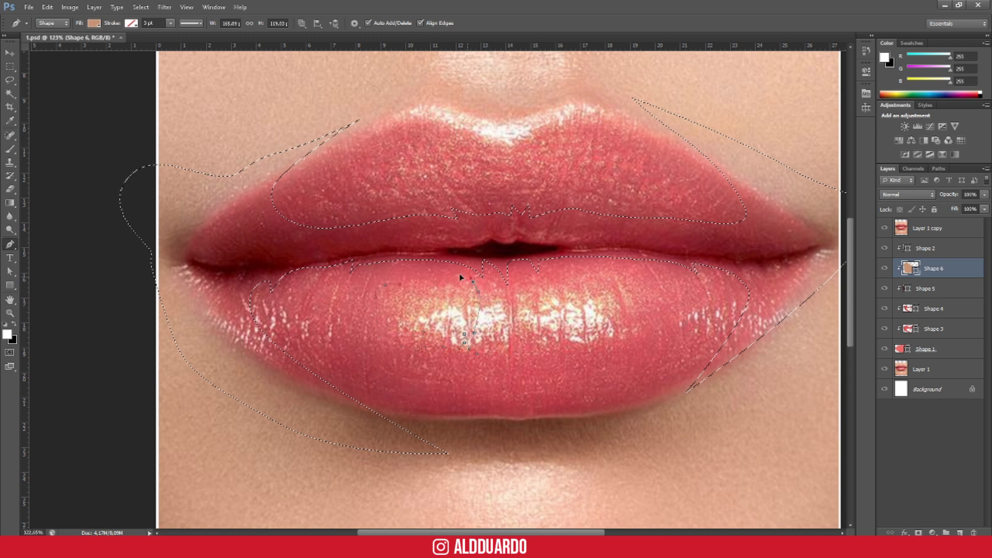
{"action": "left_click", "coordinate": [402, 290]}
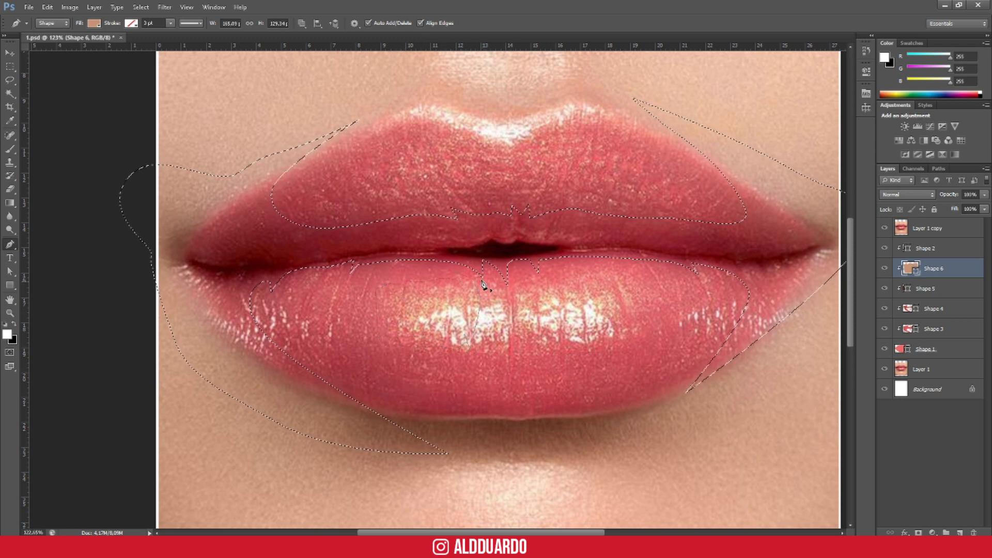
{"action": "left_click", "coordinate": [485, 349]}
Step: Hide Layer 1 copy and set the shape's fill to sampled pink #f98989
{"action": "left_click", "coordinate": [885, 228]}
{"action": "scroll", "coordinate": [450, 305], "scroll_direction": "down", "scroll_amount": 3}
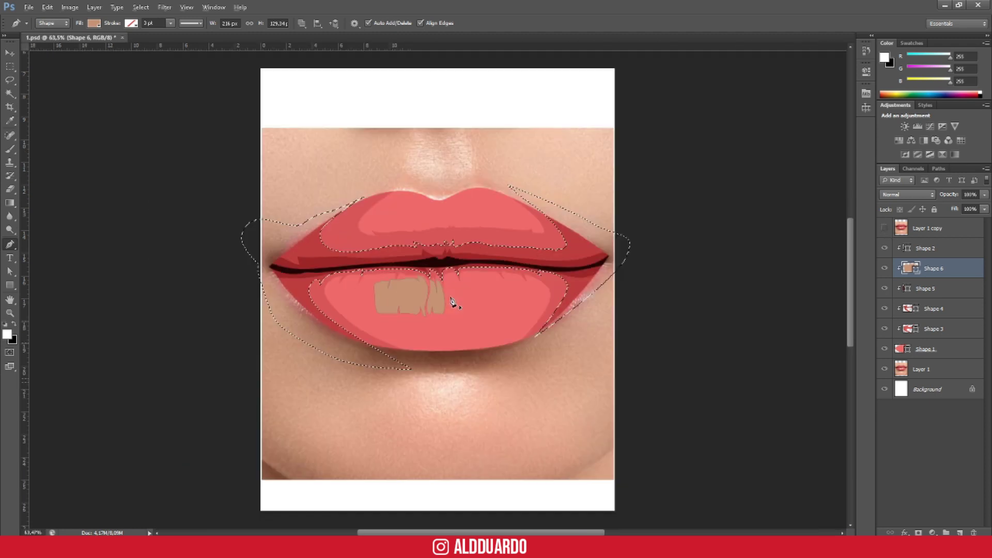
{"action": "left_click", "coordinate": [94, 23]}
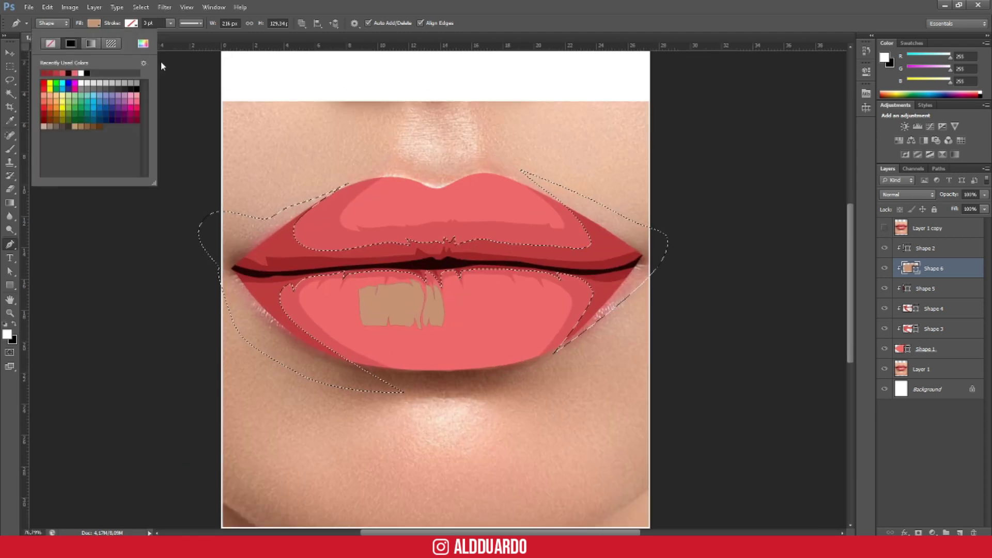
{"action": "left_click", "coordinate": [143, 43]}
{"action": "left_click", "coordinate": [395, 189]}
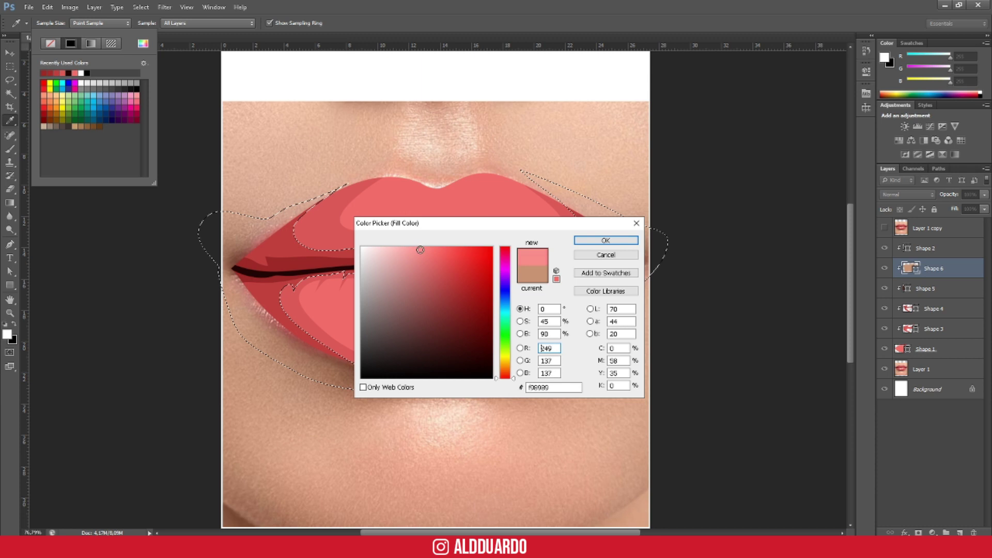
{"action": "left_click", "coordinate": [606, 240]}
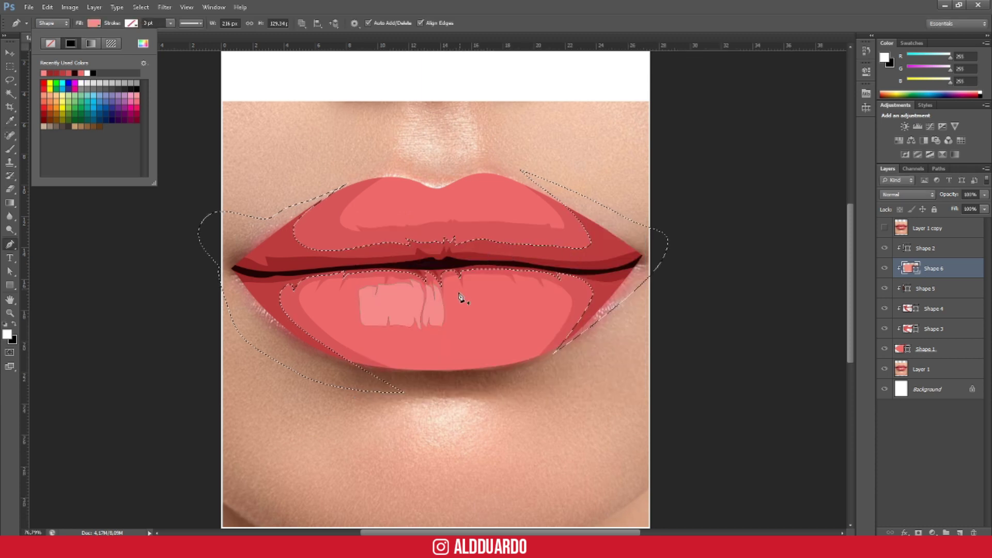
{"action": "scroll", "coordinate": [460, 298], "scroll_direction": "up", "scroll_amount": 1}
{"action": "scroll", "coordinate": [459, 299], "scroll_direction": "down", "scroll_amount": 2}
{"action": "scroll", "coordinate": [459, 297], "scroll_direction": "up", "scroll_amount": 1}
Step: Trace a curved vertical gloss streak up the lower lip's right side and finish the path
{"action": "scroll", "coordinate": [459, 296], "scroll_direction": "up", "scroll_amount": 2}
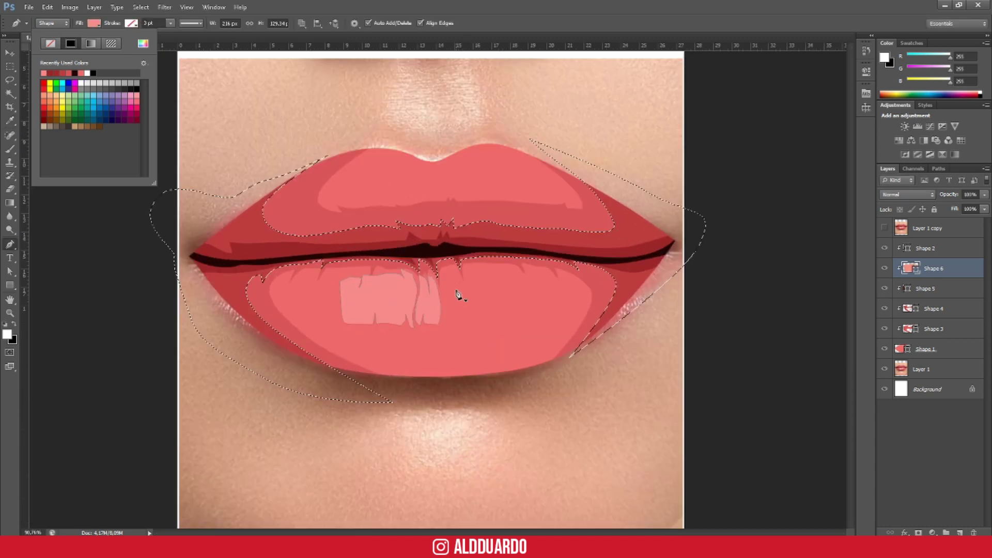
{"action": "left_click", "coordinate": [886, 232]}
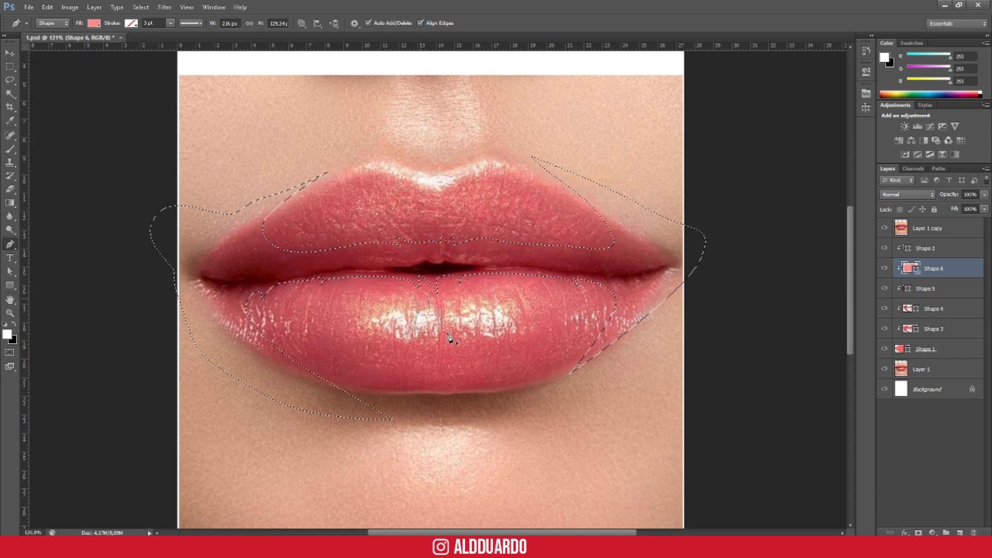
{"action": "scroll", "coordinate": [448, 331], "scroll_direction": "up", "scroll_amount": 3}
{"action": "scroll", "coordinate": [448, 324], "scroll_direction": "up", "scroll_amount": 1}
{"action": "left_click", "coordinate": [444, 358]}
{"action": "left_click", "coordinate": [473, 335]}
{"action": "left_click", "coordinate": [504, 345]}
{"action": "left_click_drag", "start_coordinate": [510, 313], "coordinate": [512, 297]}
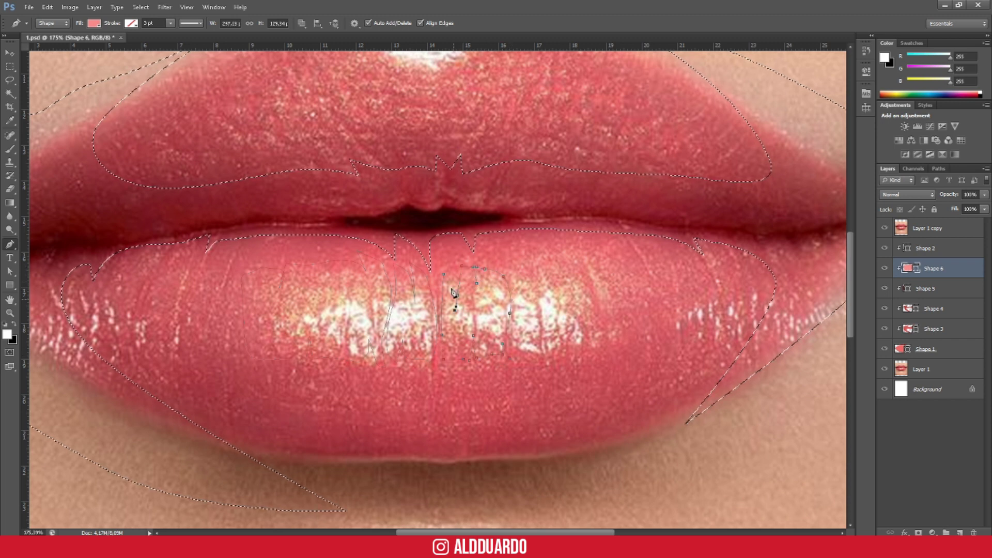
{"action": "left_click", "coordinate": [520, 279]}
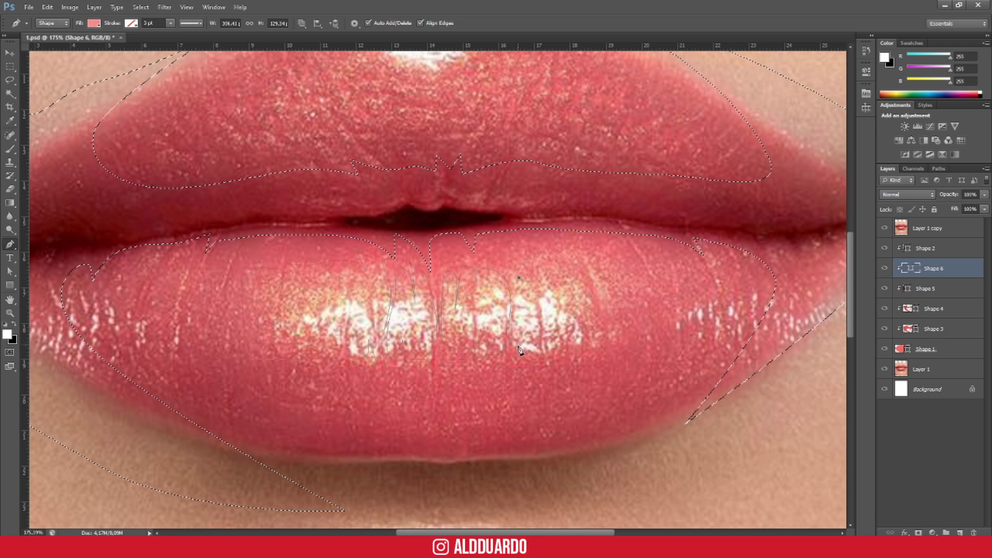
{"action": "left_click", "coordinate": [543, 336]}
{"action": "left_click", "coordinate": [548, 352]}
{"action": "left_click", "coordinate": [540, 270]}
{"action": "key", "text": "Return"}
Step: Add another streak point on the right and trace a closed streak on the lip's left
{"action": "left_click", "coordinate": [607, 273]}
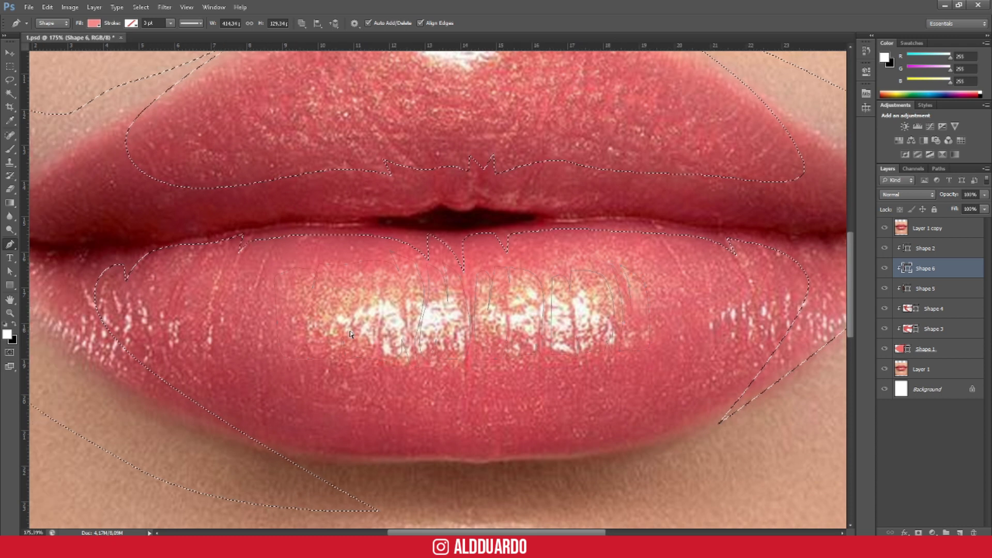
{"action": "scroll", "coordinate": [310, 294], "scroll_direction": "left", "scroll_amount": 5}
{"action": "left_click", "coordinate": [299, 318]}
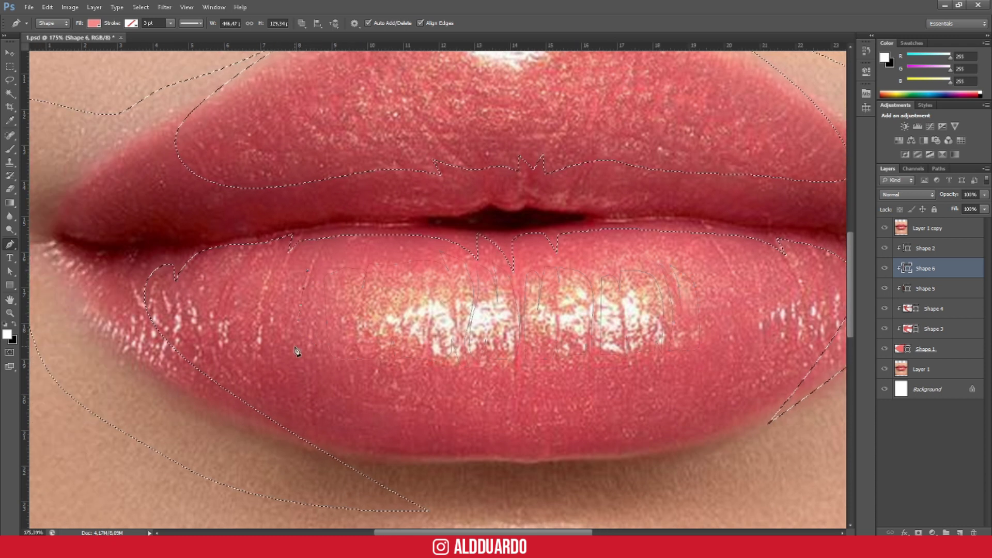
{"action": "left_click", "coordinate": [308, 269]}
{"action": "left_click", "coordinate": [284, 284]}
{"action": "left_click", "coordinate": [299, 276]}
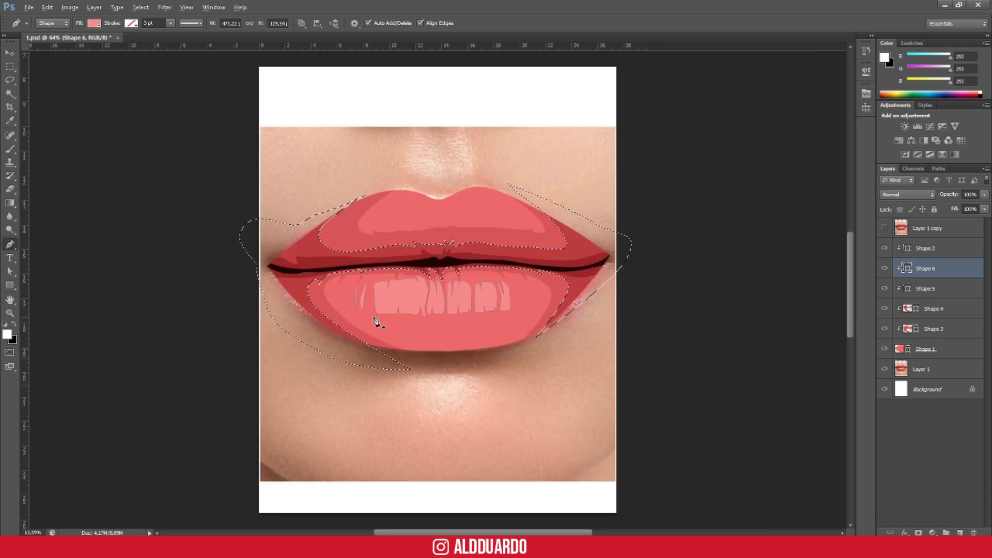
{"action": "scroll", "coordinate": [354, 213], "scroll_direction": "up", "scroll_amount": 1, "text": "alt"}
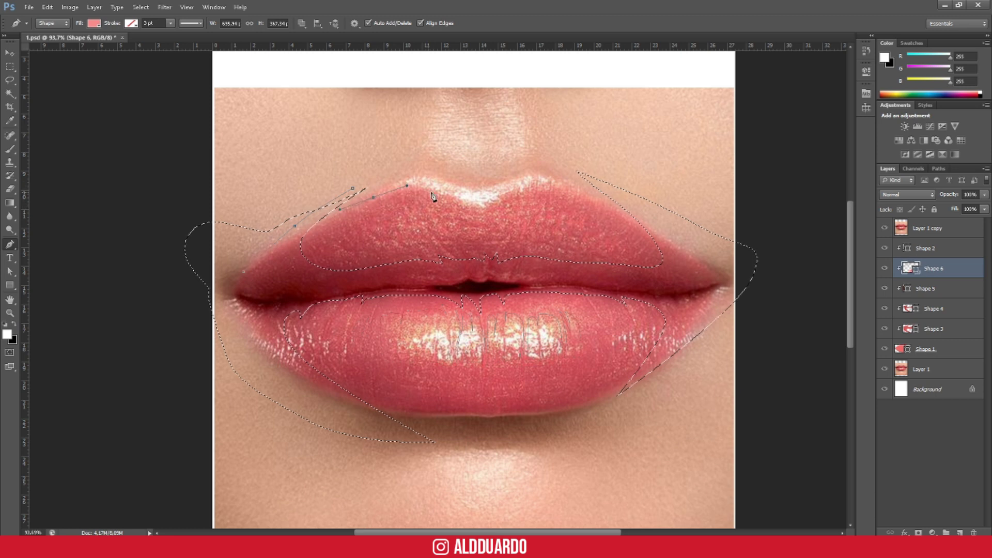
Step: Pen-draw a closed curved path along the upper lip's top edge from the right corner
{"action": "left_click_drag", "start_coordinate": [538, 185], "coordinate": [564, 188]}
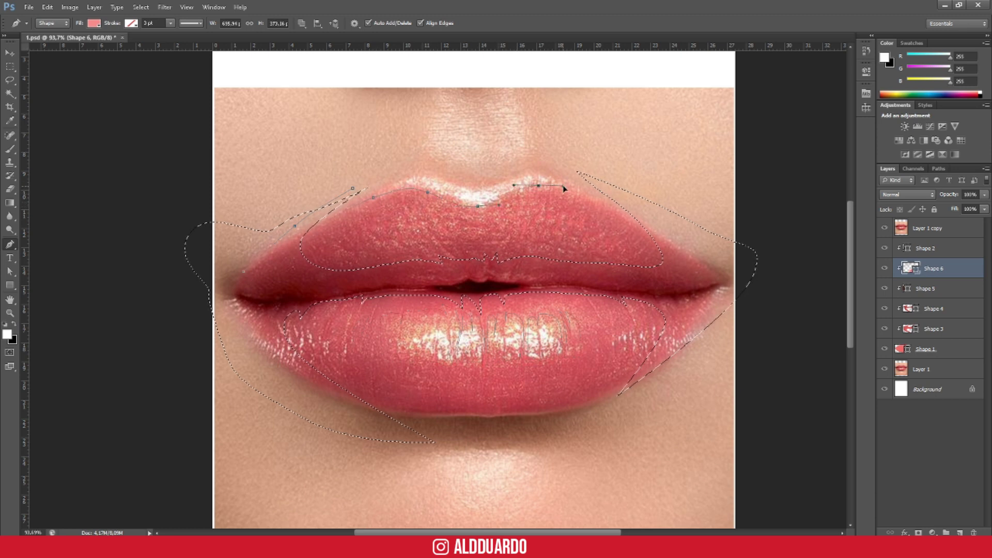
{"action": "left_click", "coordinate": [671, 189]}
{"action": "left_click", "coordinate": [563, 140]}
{"action": "left_click", "coordinate": [511, 138]}
{"action": "left_click_drag", "start_coordinate": [430, 138], "coordinate": [397, 141]}
{"action": "left_click", "coordinate": [353, 190]}
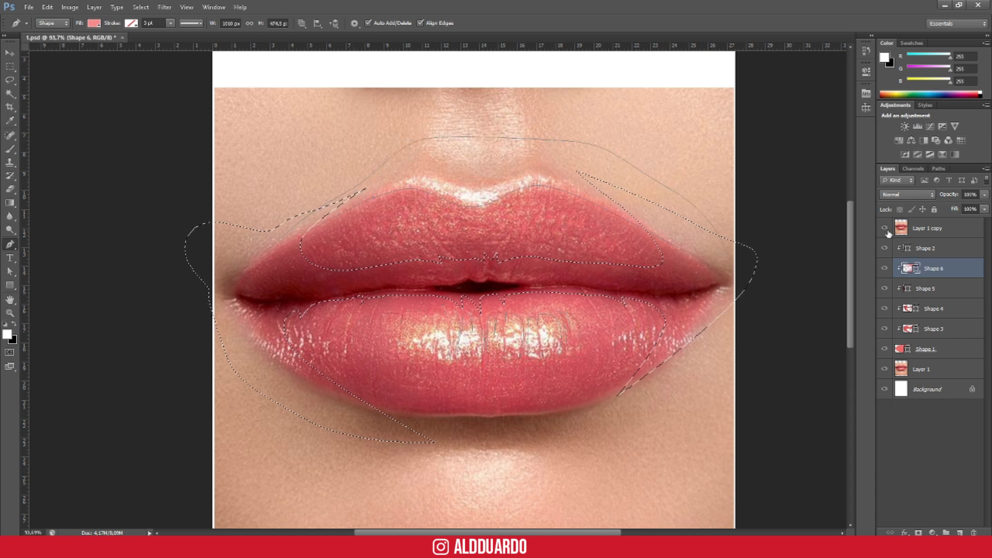
Step: Toggle Layer 1 copy's visibility repeatedly to compare the vector lips with the photo
{"action": "left_click", "coordinate": [885, 228]}
{"action": "scroll", "coordinate": [512, 240], "scroll_direction": "down", "scroll_amount": 1}
{"action": "scroll", "coordinate": [504, 237], "scroll_direction": "down", "scroll_amount": 3}
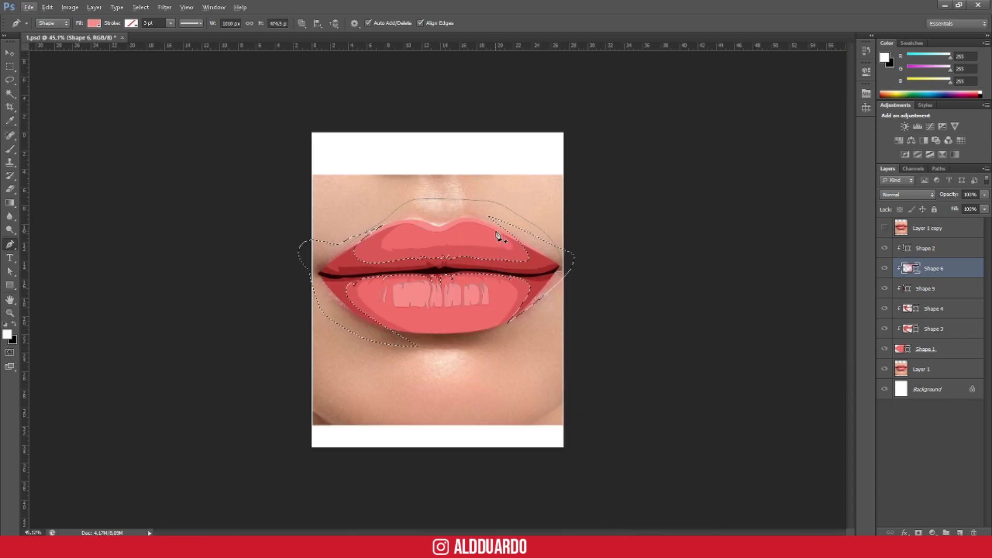
{"action": "scroll", "coordinate": [421, 298], "scroll_direction": "up", "scroll_amount": 2}
{"action": "scroll", "coordinate": [380, 315], "scroll_direction": "up", "scroll_amount": 2}
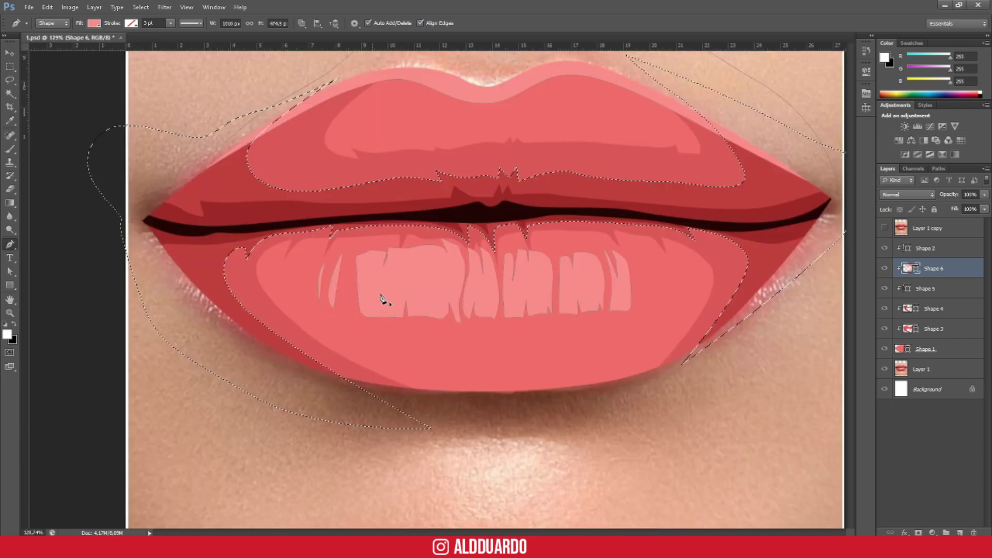
{"action": "scroll", "coordinate": [381, 299], "scroll_direction": "up", "scroll_amount": 2}
{"action": "scroll", "coordinate": [380, 295], "scroll_direction": "down", "scroll_amount": 1}
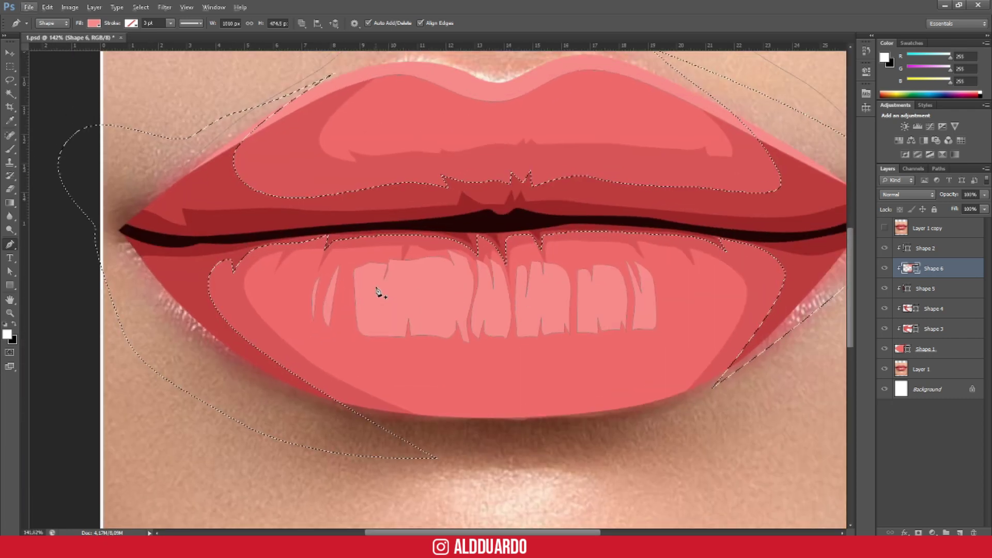
{"action": "scroll", "coordinate": [379, 294], "scroll_direction": "up", "scroll_amount": 2}
{"action": "left_click", "coordinate": [886, 228]}
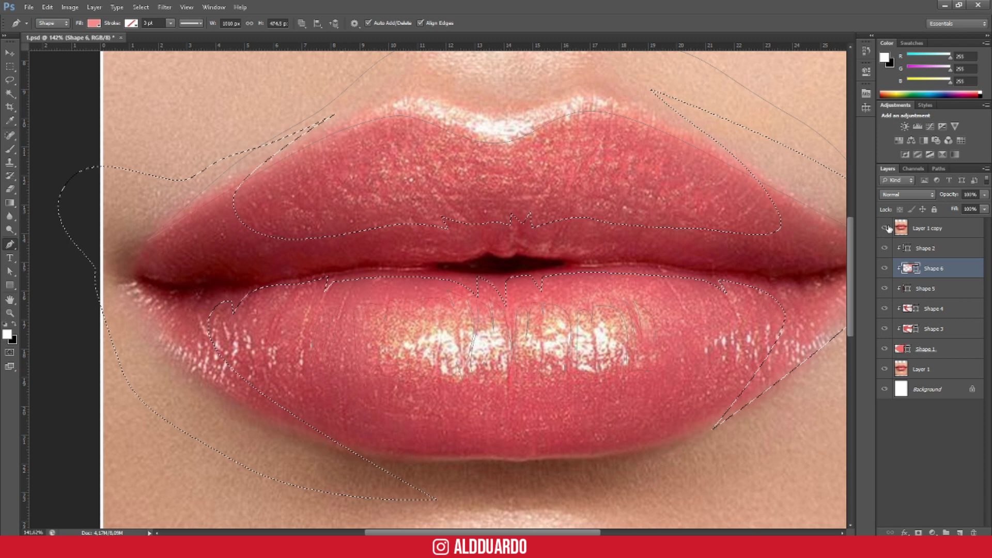
{"action": "left_click", "coordinate": [885, 228]}
{"action": "scroll", "coordinate": [733, 336], "scroll_direction": "up", "scroll_amount": 1}
{"action": "left_click", "coordinate": [885, 227]}
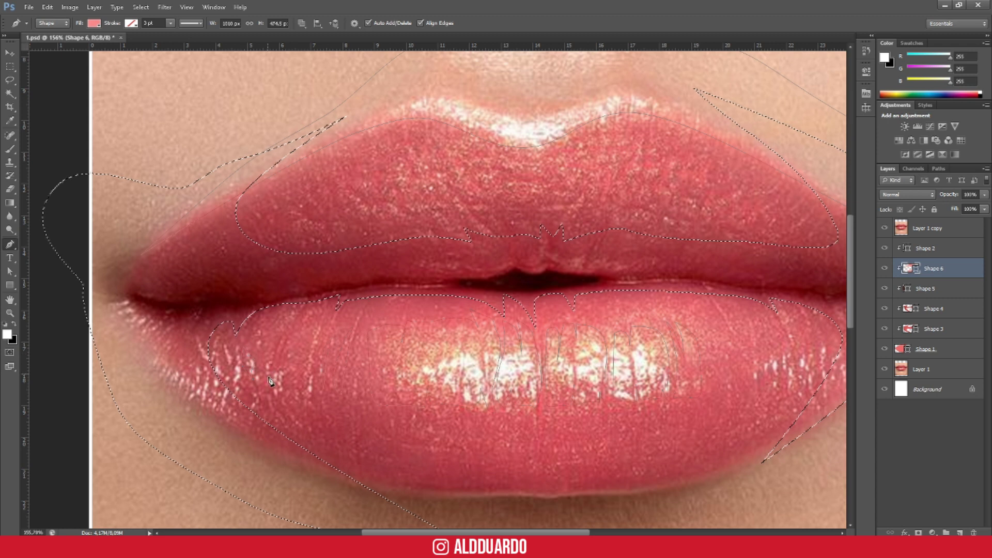
Step: Pan across the artwork and hide the photo again to preview the flat lip art
{"action": "scroll", "coordinate": [413, 398], "scroll_direction": "right", "scroll_amount": 2}
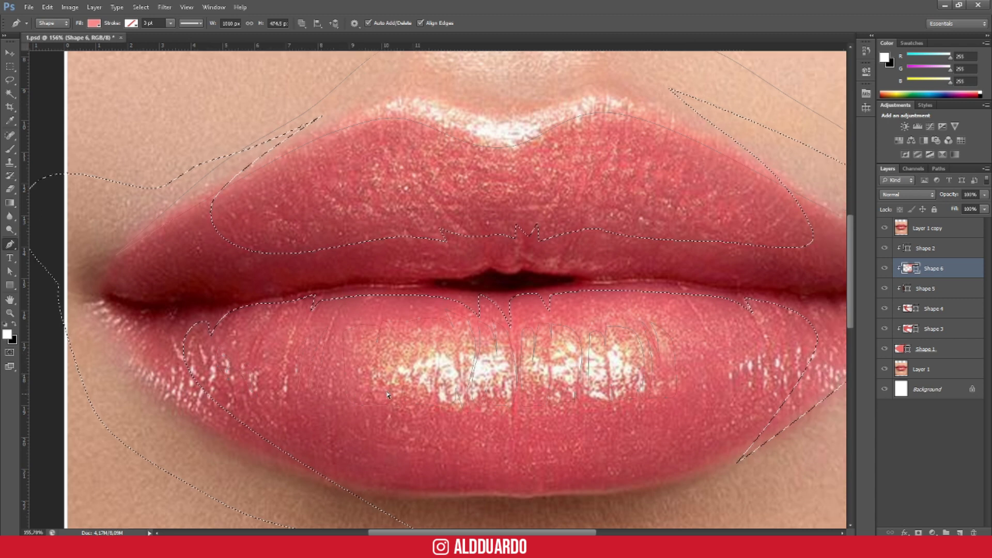
{"action": "scroll", "coordinate": [594, 381], "scroll_direction": "right", "scroll_amount": 2}
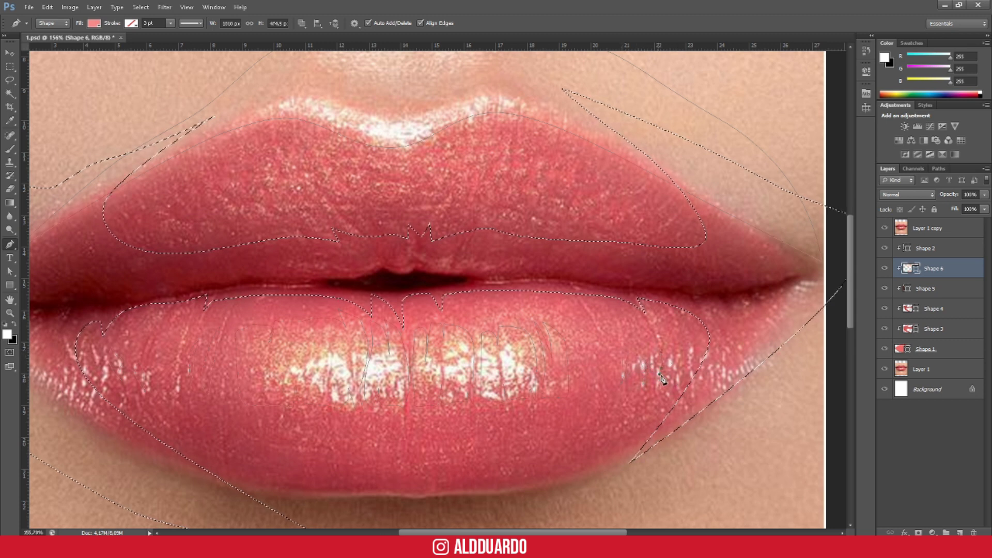
{"action": "scroll", "coordinate": [610, 217], "scroll_direction": "down", "scroll_amount": 2}
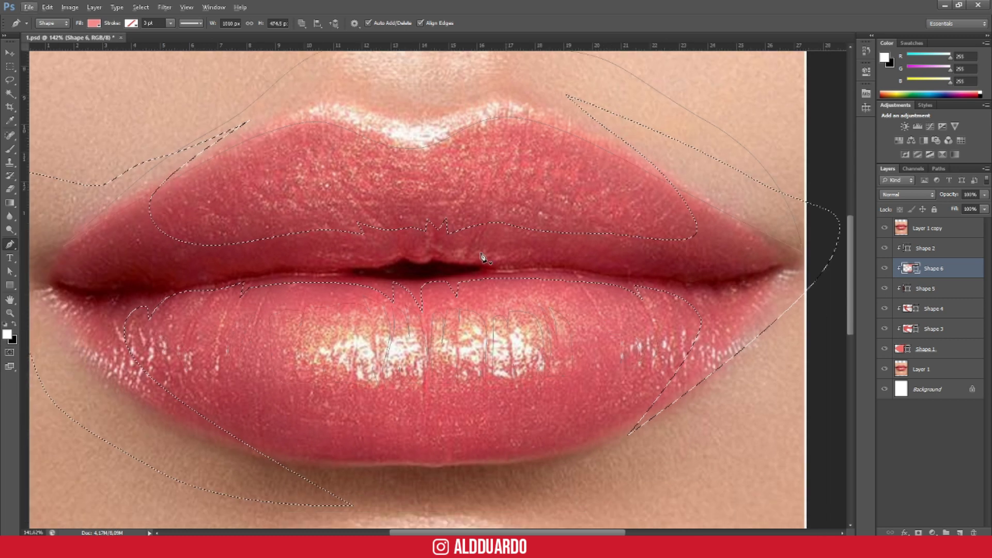
{"action": "scroll", "coordinate": [316, 184], "scroll_direction": "up", "scroll_amount": 1}
{"action": "scroll", "coordinate": [304, 224], "scroll_direction": "up", "scroll_amount": 1}
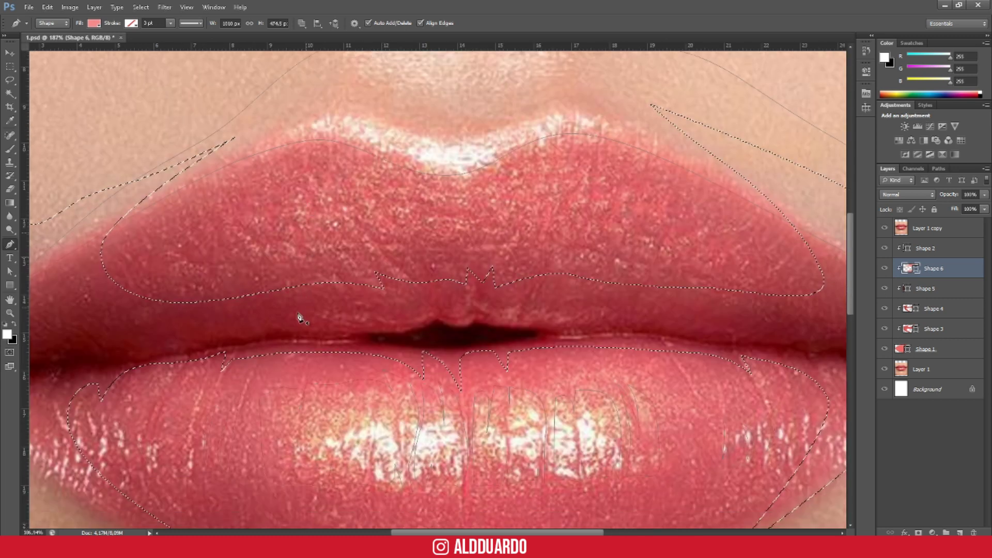
{"action": "scroll", "coordinate": [299, 321], "scroll_direction": "up", "scroll_amount": 1}
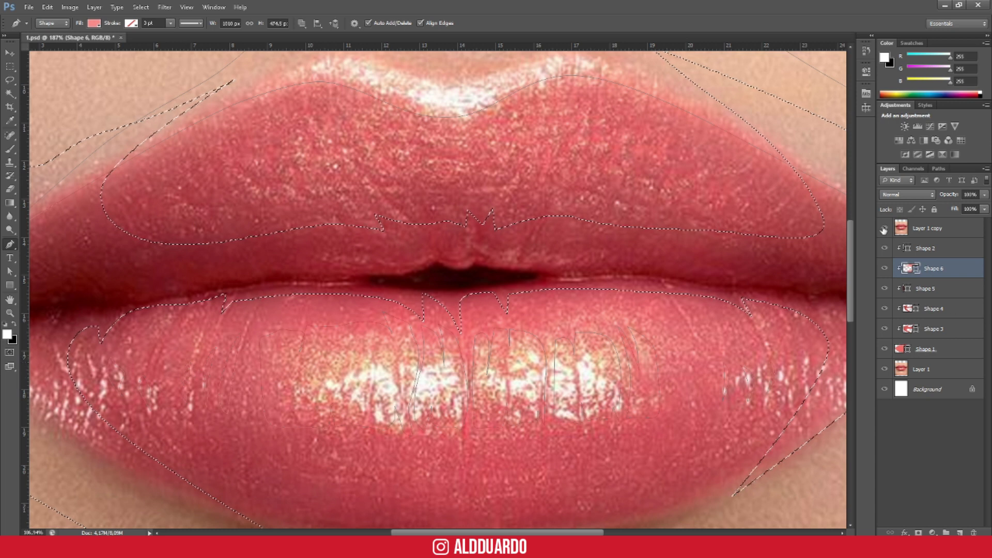
{"action": "key", "text": "ctrl+comma"}
{"action": "scroll", "coordinate": [269, 342], "scroll_direction": "down", "scroll_amount": 2}
{"action": "scroll", "coordinate": [261, 339], "scroll_direction": "down", "scroll_amount": 1}
Step: Add a new empty layer and show the lip photo for tracing
{"action": "scroll", "coordinate": [261, 339], "scroll_direction": "down", "scroll_amount": 1}
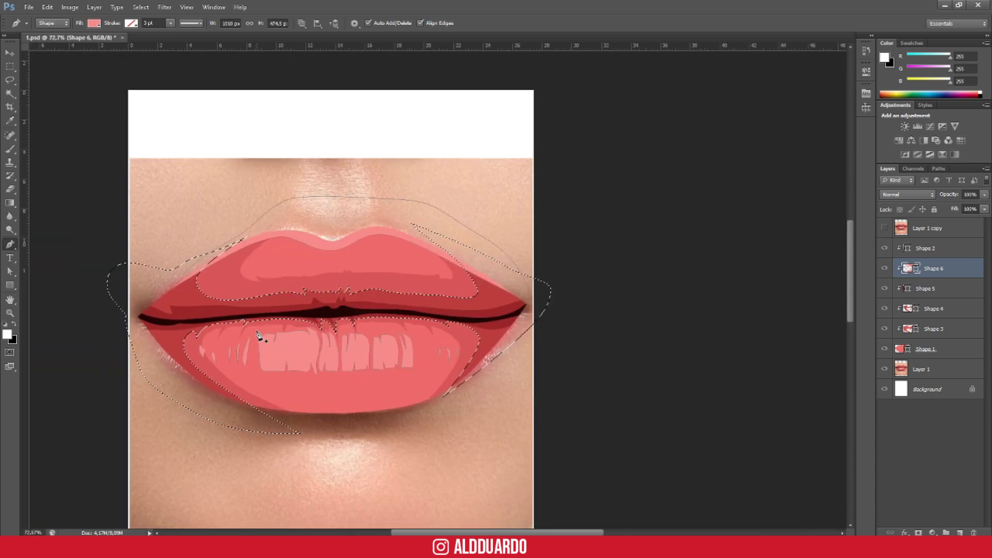
{"action": "left_click", "coordinate": [959, 532]}
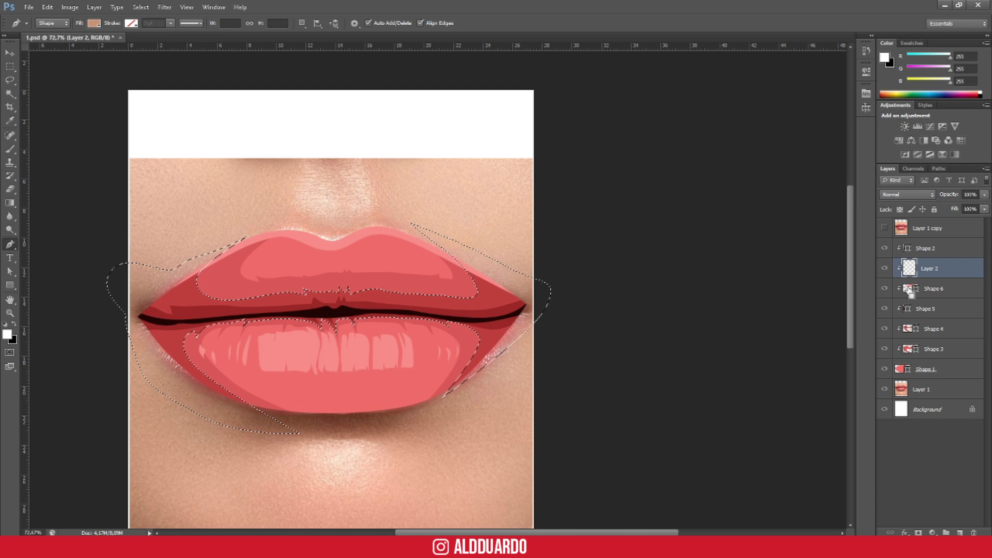
{"action": "scroll", "coordinate": [270, 373], "scroll_direction": "up", "scroll_amount": 5}
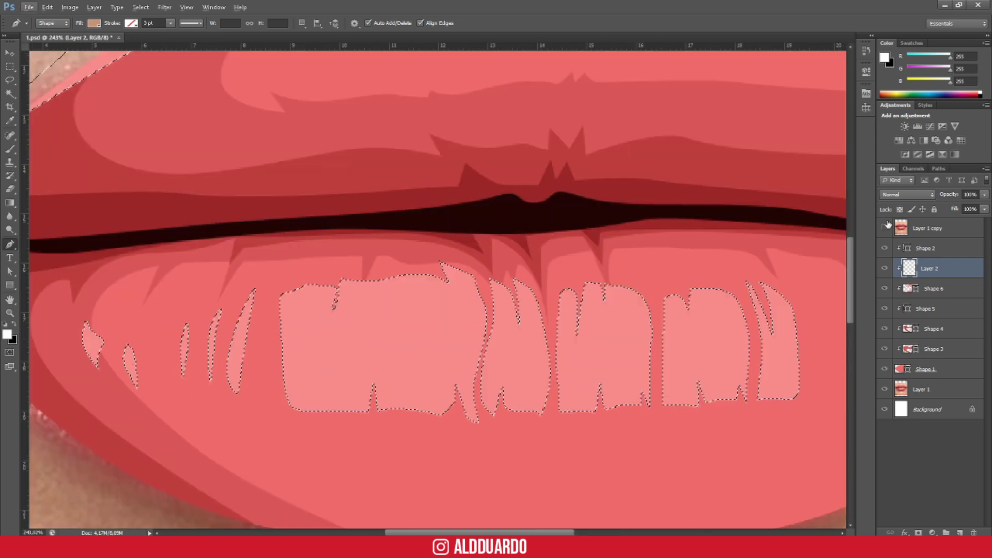
{"action": "left_click", "coordinate": [336, 332]}
Step: Trace a first small highlight shape over the photo on the lower lip
{"action": "left_click", "coordinate": [331, 385]}
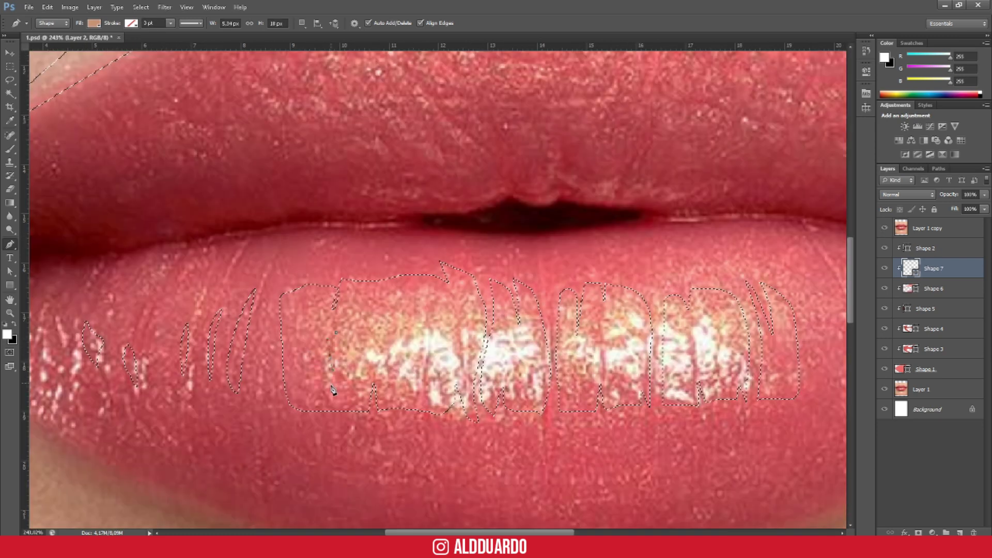
{"action": "left_click", "coordinate": [357, 355]}
{"action": "left_click", "coordinate": [372, 370]}
{"action": "left_click", "coordinate": [398, 385]}
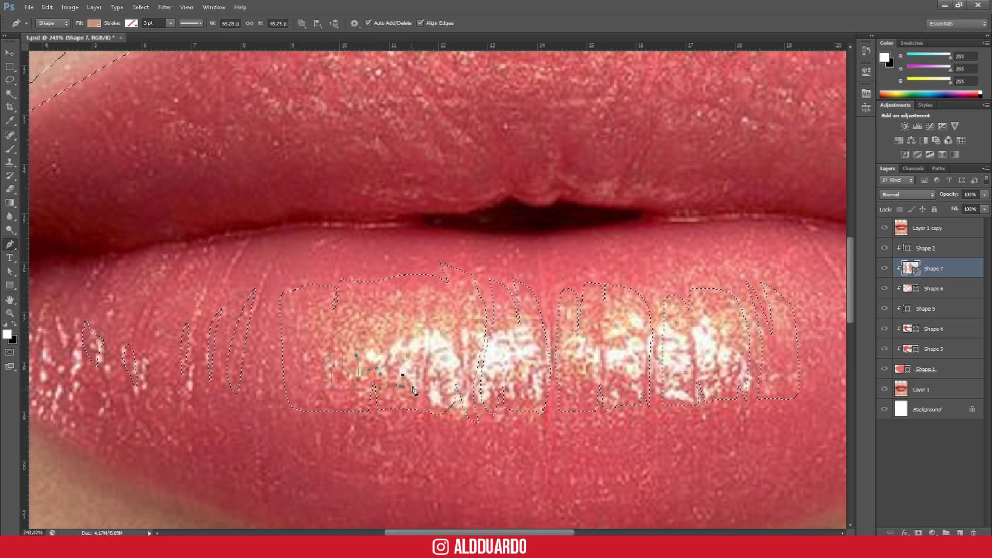
{"action": "left_click", "coordinate": [414, 337]}
{"action": "left_click", "coordinate": [402, 316]}
{"action": "left_click", "coordinate": [390, 329]}
{"action": "left_click", "coordinate": [366, 337]}
{"action": "left_click", "coordinate": [429, 326]}
Step: Trace and close a second highlight shape beside it on the lower lip
{"action": "left_click", "coordinate": [424, 355]}
{"action": "left_click", "coordinate": [423, 373]}
{"action": "left_click", "coordinate": [432, 403]}
{"action": "left_click", "coordinate": [449, 385]}
{"action": "left_click", "coordinate": [452, 364]}
{"action": "left_click", "coordinate": [464, 401]}
{"action": "left_click", "coordinate": [466, 332]}
{"action": "left_click", "coordinate": [458, 311]}
{"action": "left_click", "coordinate": [454, 353]}
{"action": "left_click", "coordinate": [449, 331]}
{"action": "left_click", "coordinate": [436, 315]}
Step: Hide the photo and set the highlight shape fill to light pink #ffaeae
{"action": "left_click", "coordinate": [884, 228]}
{"action": "scroll", "coordinate": [436, 303], "scroll_direction": "down", "scroll_amount": 2}
{"action": "scroll", "coordinate": [436, 288], "scroll_direction": "down", "scroll_amount": 2}
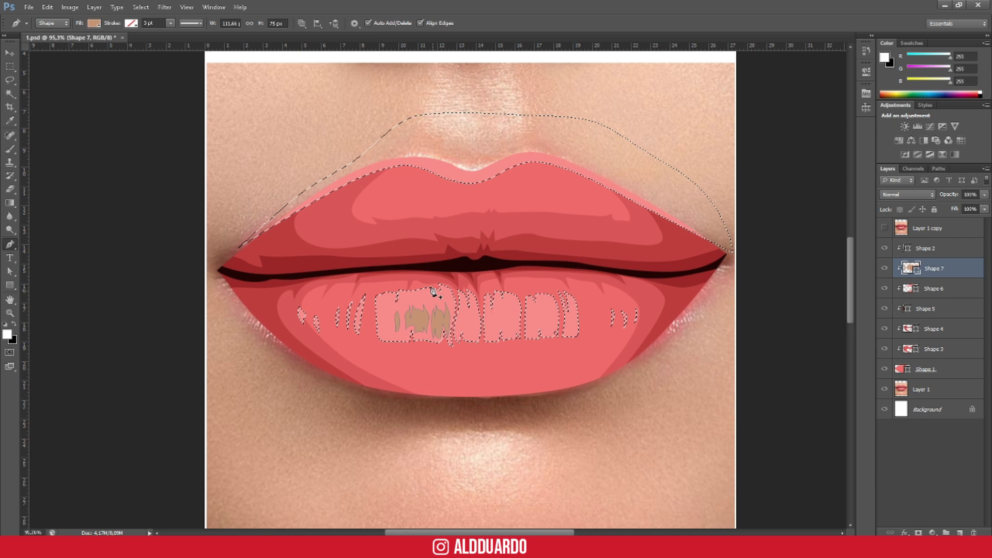
{"action": "scroll", "coordinate": [436, 288], "scroll_direction": "down", "scroll_amount": 1}
{"action": "scroll", "coordinate": [432, 288], "scroll_direction": "up", "scroll_amount": 1}
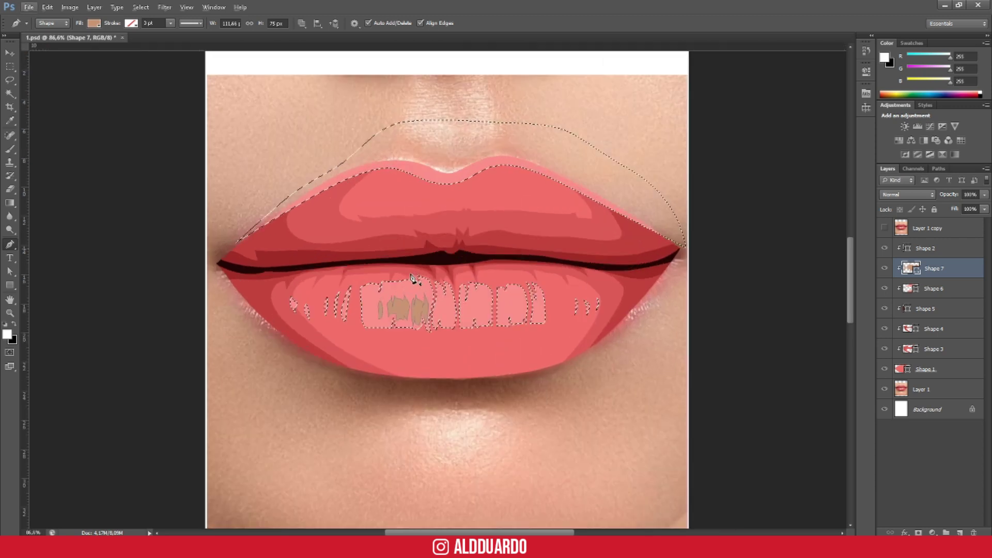
{"action": "left_click", "coordinate": [93, 23]}
{"action": "left_click", "coordinate": [142, 43]}
{"action": "left_click", "coordinate": [81, 73]}
{"action": "left_click", "coordinate": [542, 348]}
{"action": "left_click", "coordinate": [606, 240]}
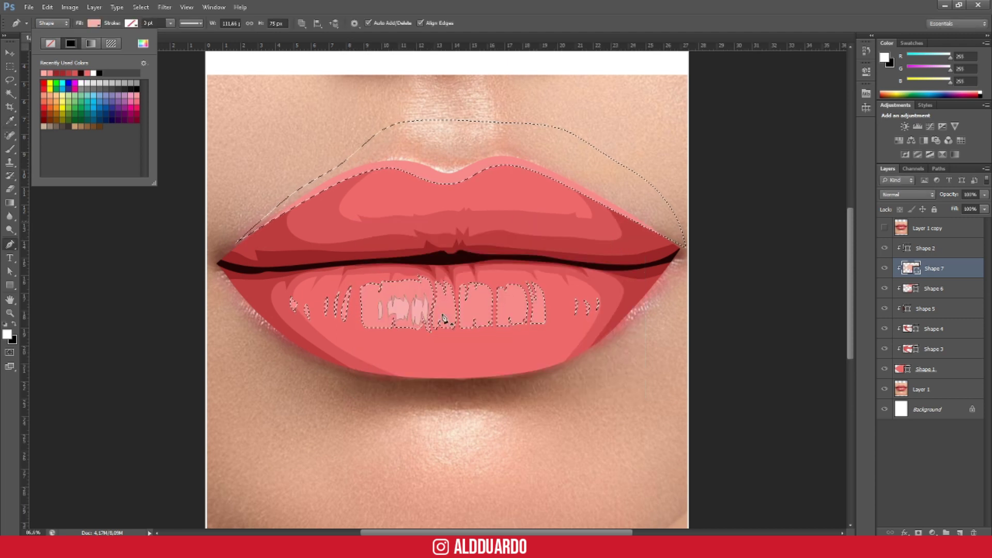
Step: Show Layer 1 copy and trace a curved highlight outline over the lower lip's centre
{"action": "scroll", "coordinate": [398, 331], "scroll_direction": "up", "scroll_amount": 1}
{"action": "scroll", "coordinate": [400, 332], "scroll_direction": "up", "scroll_amount": 2}
{"action": "scroll", "coordinate": [460, 299], "scroll_direction": "up", "scroll_amount": 2}
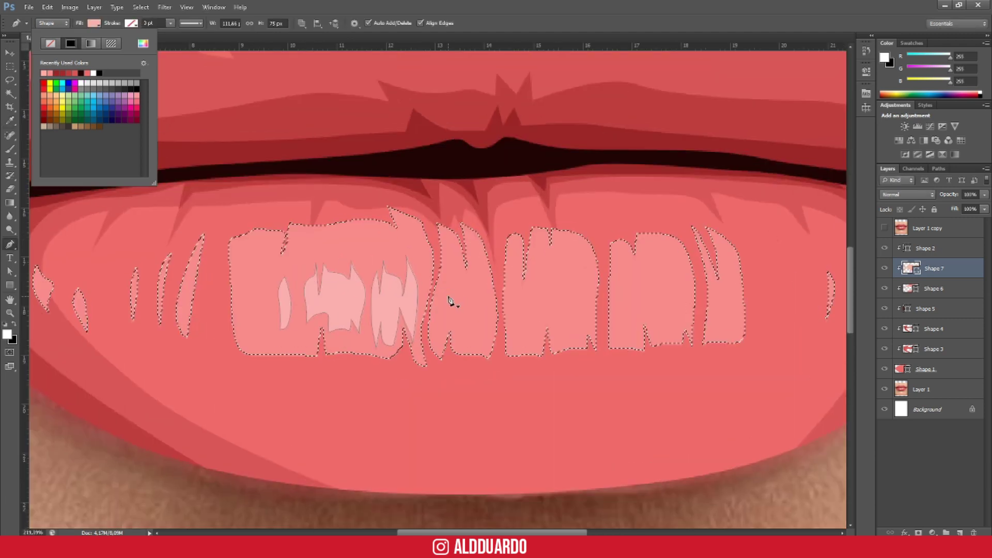
{"action": "scroll", "coordinate": [454, 298], "scroll_direction": "up", "scroll_amount": 1}
{"action": "left_click", "coordinate": [885, 230]}
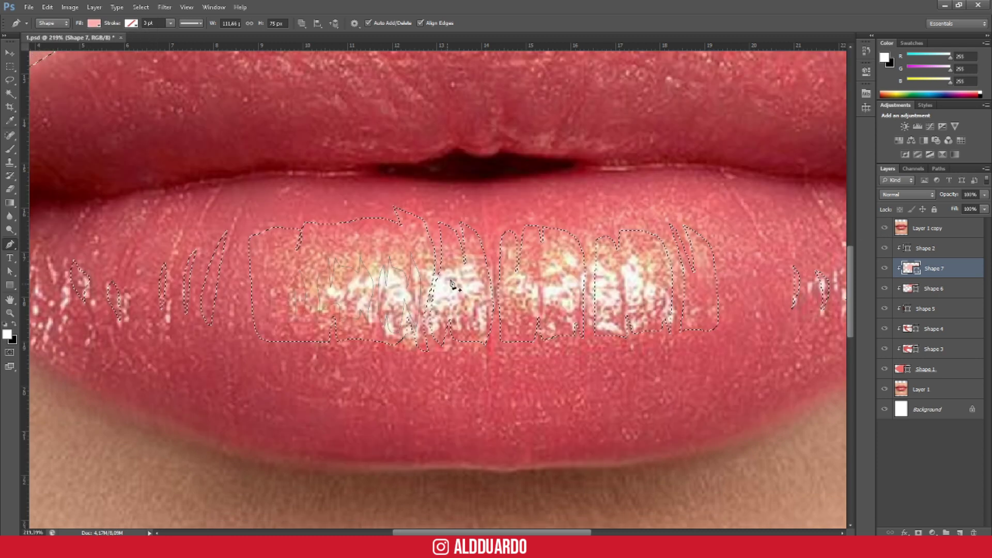
{"action": "mouse_move", "coordinate": [439, 274]}
{"action": "left_mouse_down"}
{"action": "mouse_move", "coordinate": [439, 305]}
{"action": "mouse_move", "coordinate": [458, 325]}
{"action": "left_mouse_up"}
{"action": "left_click_drag", "start_coordinate": [467, 284], "coordinate": [468, 295]}
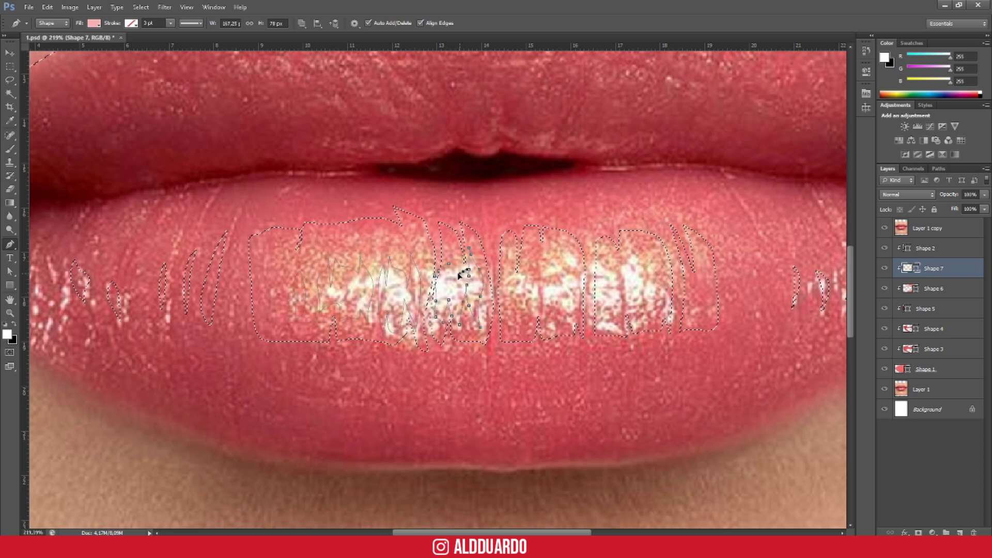
{"action": "mouse_move", "coordinate": [509, 246]}
{"action": "left_mouse_down"}
{"action": "mouse_move", "coordinate": [502, 301]}
{"action": "mouse_move", "coordinate": [518, 305]}
{"action": "mouse_move", "coordinate": [538, 251]}
{"action": "left_mouse_up"}
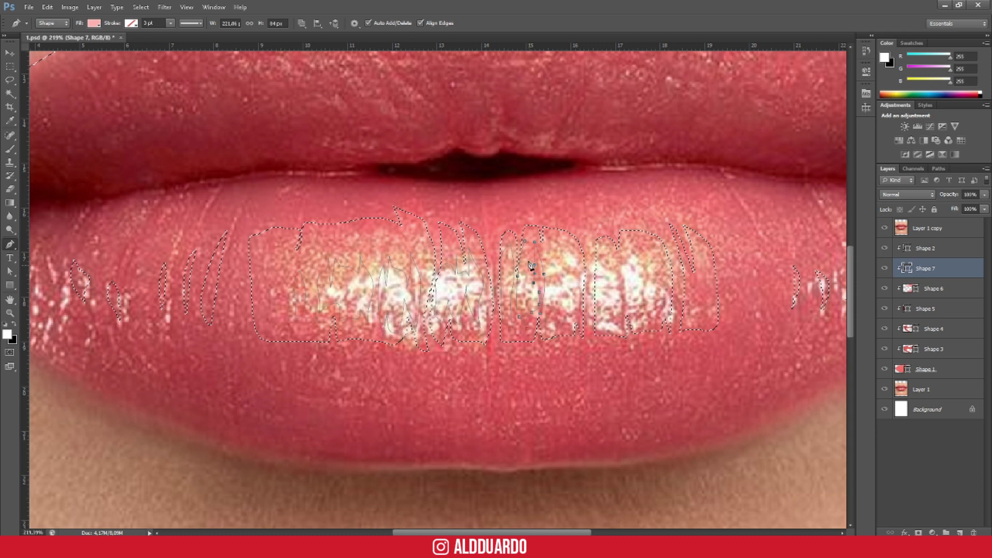
{"action": "left_click", "coordinate": [552, 245]}
{"action": "left_click_drag", "start_coordinate": [569, 317], "coordinate": [567, 293]}
{"action": "left_click", "coordinate": [569, 247]}
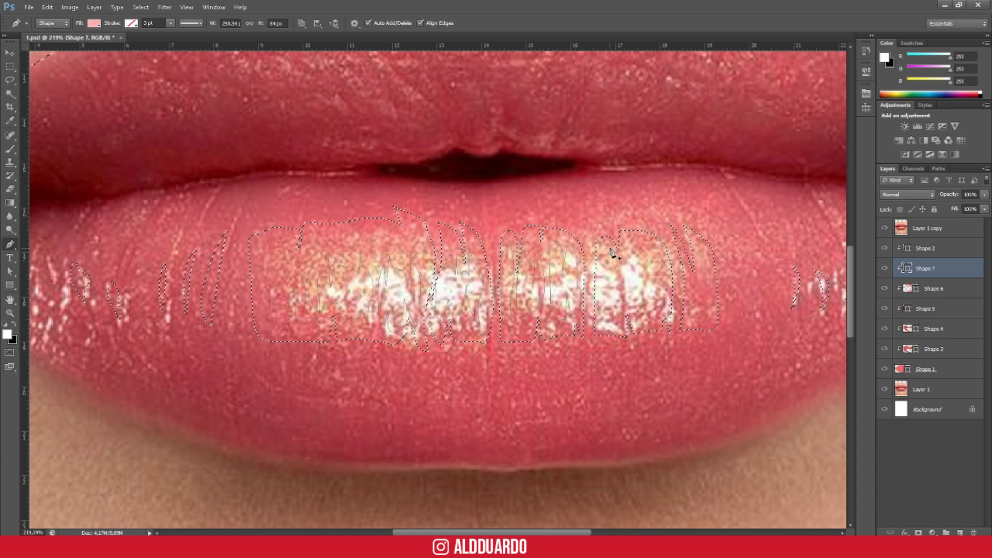
Step: Trace and close the next highlight shapes further right on the lower lip
{"action": "left_click", "coordinate": [597, 272]}
{"action": "left_click_drag", "start_coordinate": [592, 306], "coordinate": [598, 311]}
{"action": "left_click", "coordinate": [599, 328]}
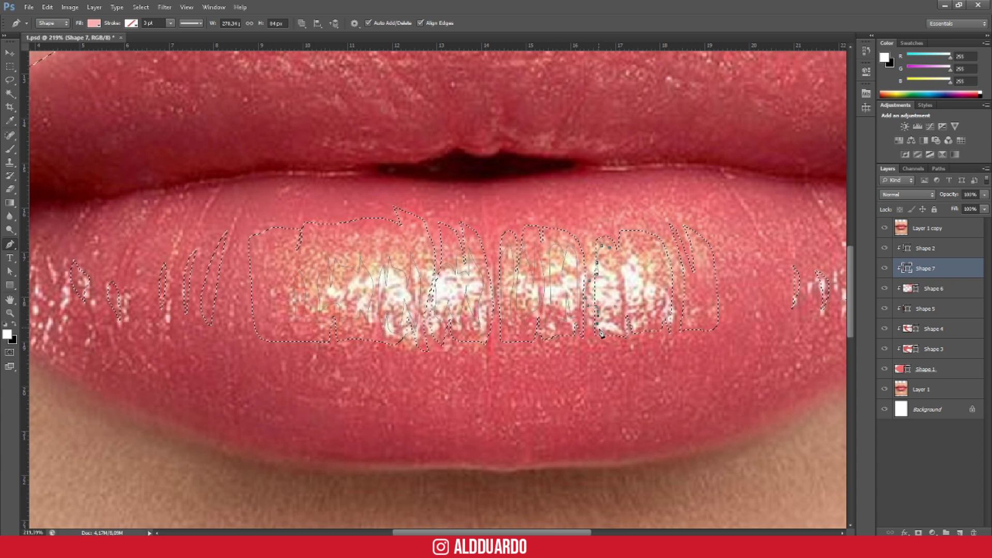
{"action": "left_click", "coordinate": [621, 313]}
{"action": "left_click", "coordinate": [621, 283]}
{"action": "left_click", "coordinate": [631, 299]}
{"action": "left_click", "coordinate": [642, 317]}
{"action": "left_click", "coordinate": [659, 314]}
{"action": "left_click", "coordinate": [667, 293]}
{"action": "left_click", "coordinate": [657, 263]}
{"action": "left_click", "coordinate": [634, 245]}
Step: Close the last right-side highlight outlines and hide the photo layer
{"action": "left_click", "coordinate": [686, 318]}
{"action": "left_click", "coordinate": [704, 252]}
{"action": "left_click", "coordinate": [884, 228]}
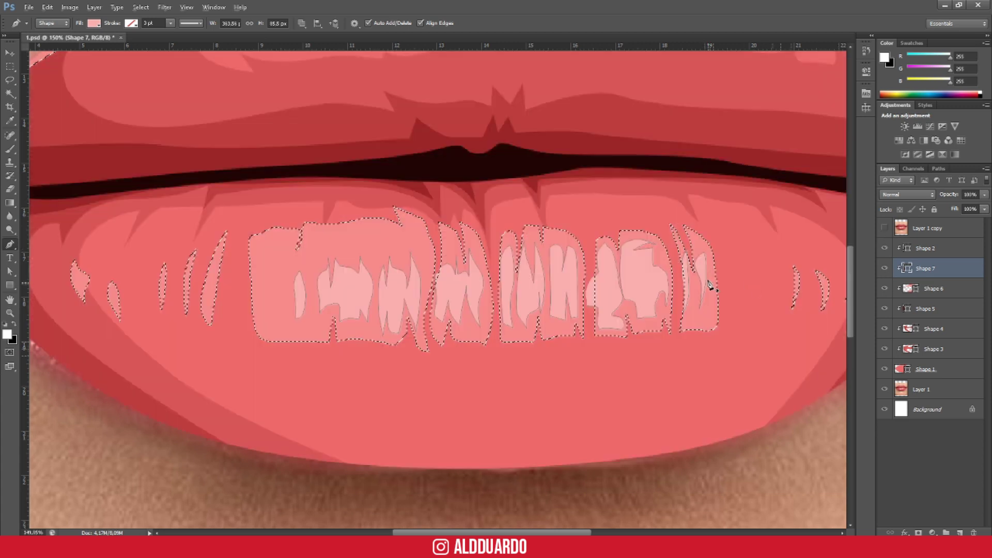
Step: Close the right highlight into a filled shape and start the next highlight at its top
{"action": "scroll", "coordinate": [709, 283], "scroll_direction": "down", "scroll_amount": 2}
{"action": "scroll", "coordinate": [568, 269], "scroll_direction": "left", "scroll_amount": 3}
{"action": "scroll", "coordinate": [486, 254], "scroll_direction": "left", "scroll_amount": 2}
{"action": "scroll", "coordinate": [486, 254], "scroll_direction": "up", "scroll_amount": 2}
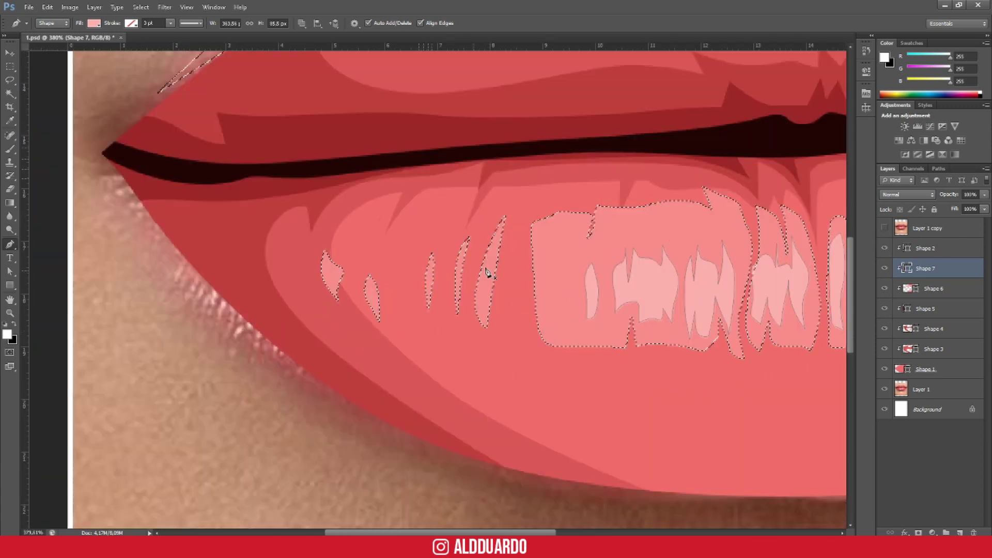
{"action": "scroll", "coordinate": [488, 259], "scroll_direction": "up", "scroll_amount": 2}
{"action": "left_click", "coordinate": [507, 242]}
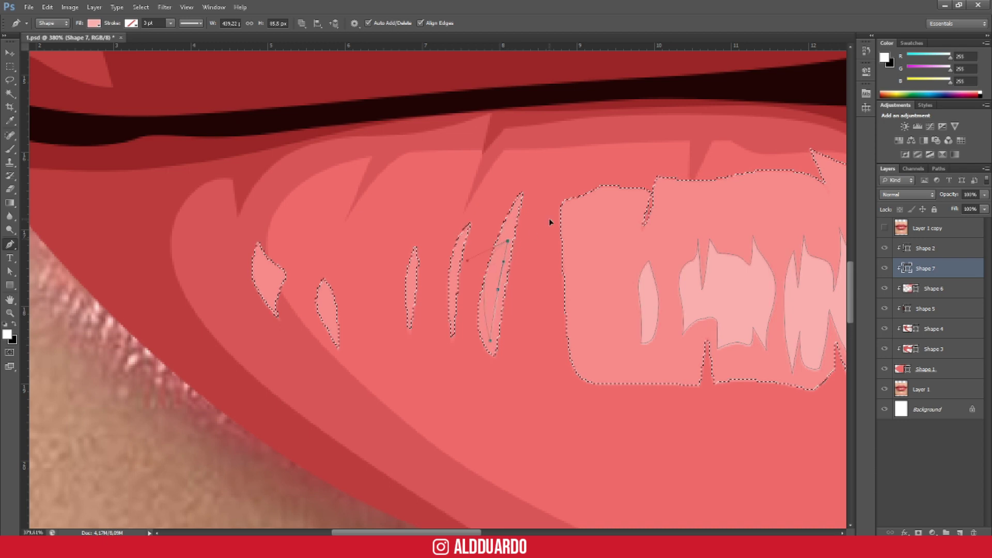
{"action": "left_click", "coordinate": [461, 244]}
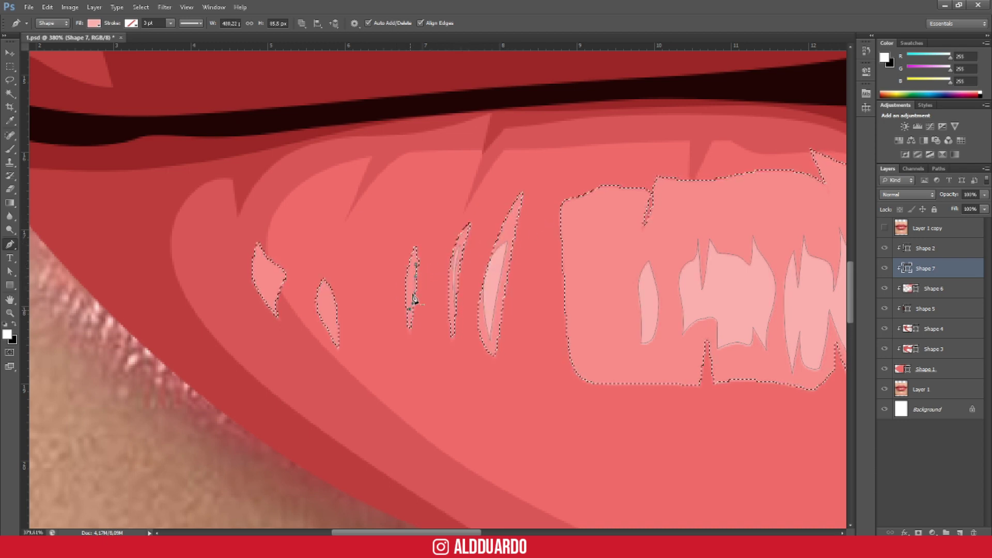
Step: Trace small pink highlight slivers on the lower lip's left side in Shape 7
{"action": "left_click", "coordinate": [884, 228]}
{"action": "left_click", "coordinate": [326, 293]}
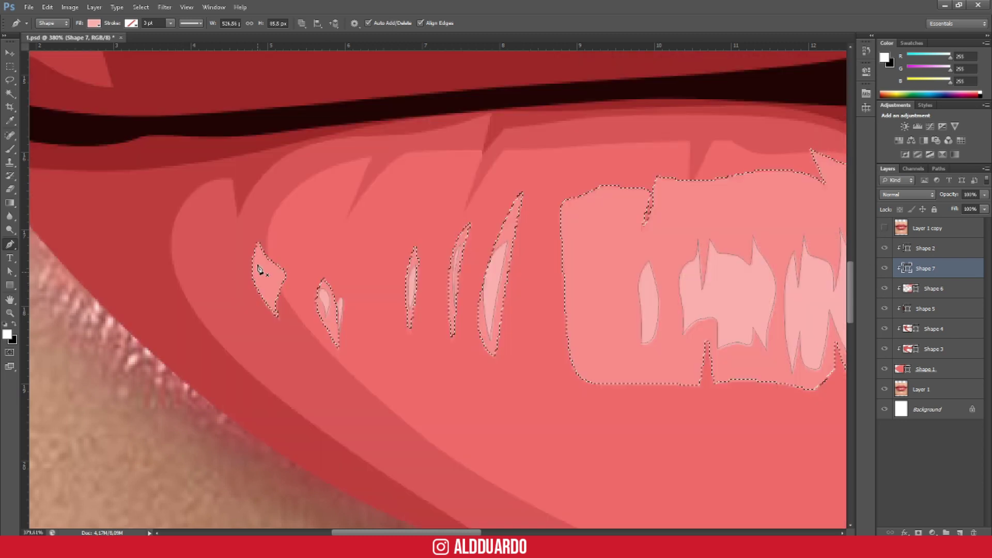
{"action": "left_click", "coordinate": [260, 283]}
{"action": "left_click", "coordinate": [276, 289]}
Step: Raise the right corner anchor of base lip Shape 1 slightly
{"action": "scroll", "coordinate": [326, 306], "scroll_direction": "down", "scroll_amount": 2}
{"action": "scroll", "coordinate": [325, 308], "scroll_direction": "down", "scroll_amount": 2}
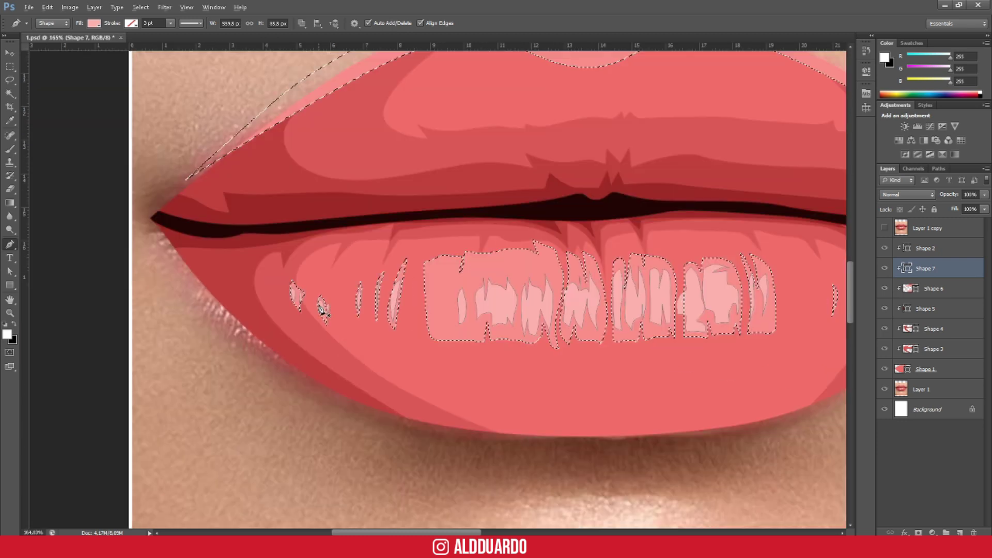
{"action": "scroll", "coordinate": [323, 309], "scroll_direction": "down", "scroll_amount": 1}
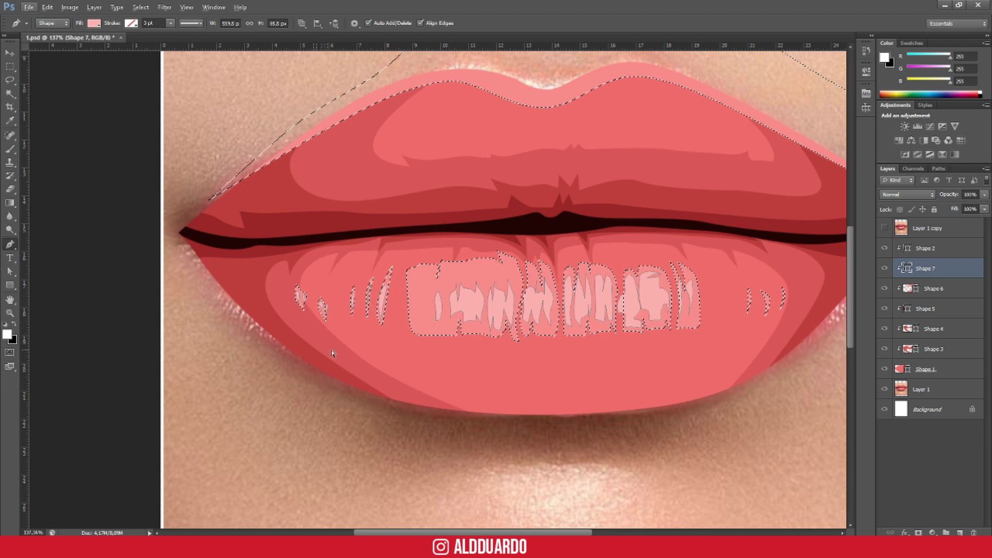
{"action": "scroll", "coordinate": [502, 305], "scroll_direction": "right", "scroll_amount": 3}
{"action": "scroll", "coordinate": [502, 305], "scroll_direction": "right", "scroll_amount": 1}
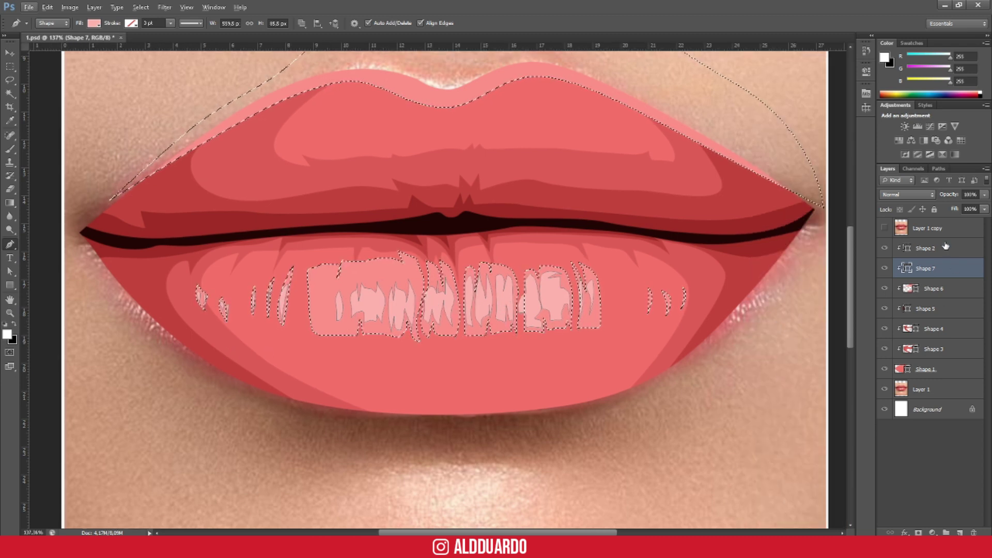
{"action": "left_click", "coordinate": [905, 364]}
{"action": "left_click_drag", "start_coordinate": [824, 218], "coordinate": [822, 211]}
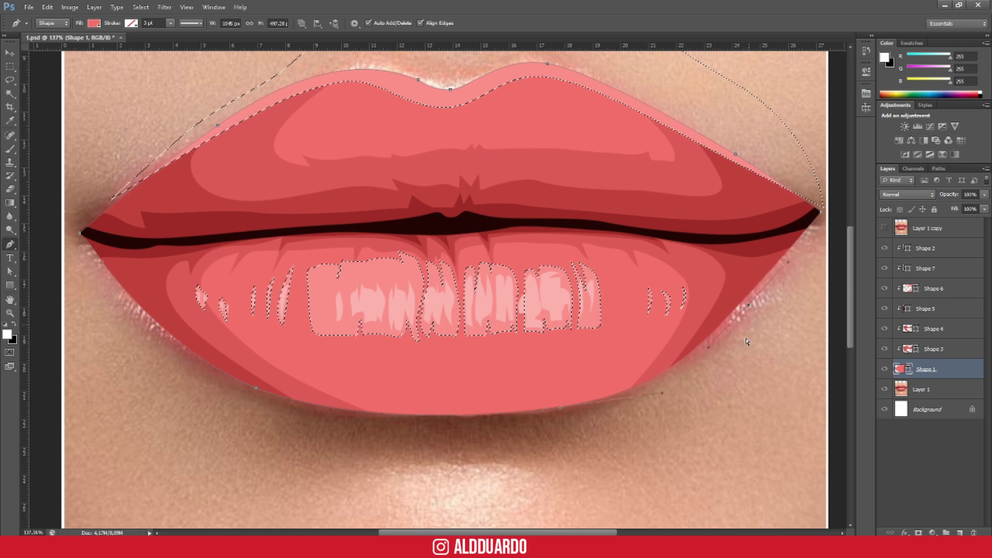
Step: On Shape 7, trace and close a curved pink highlight inside the lower lip's right streak
{"action": "scroll", "coordinate": [746, 341], "scroll_direction": "down", "scroll_amount": 3, "text": "alt"}
{"action": "scroll", "coordinate": [723, 320], "scroll_direction": "down", "scroll_amount": 3, "text": "alt"}
{"action": "scroll", "coordinate": [691, 292], "scroll_direction": "up", "scroll_amount": 1, "text": "alt"}
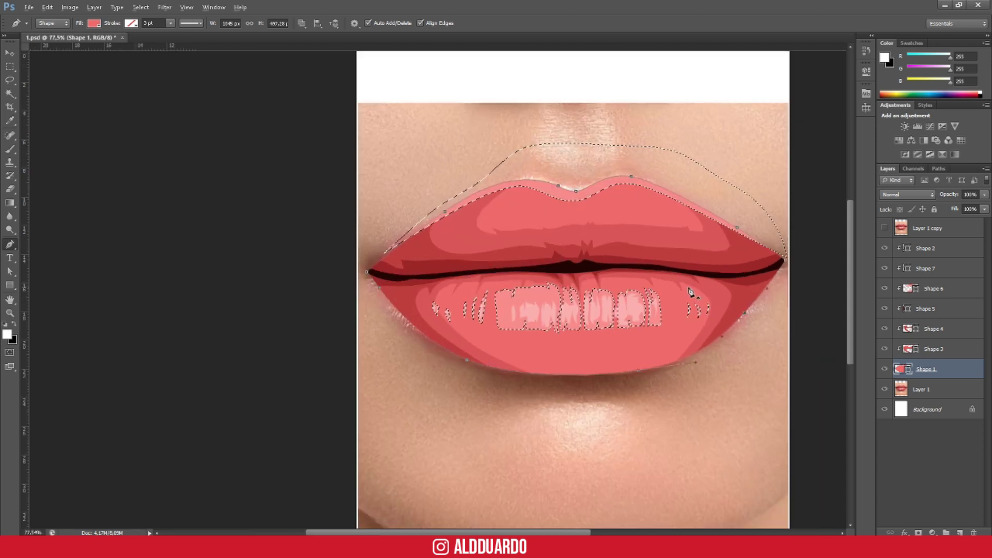
{"action": "scroll", "coordinate": [691, 292], "scroll_direction": "up", "scroll_amount": 2, "text": "alt"}
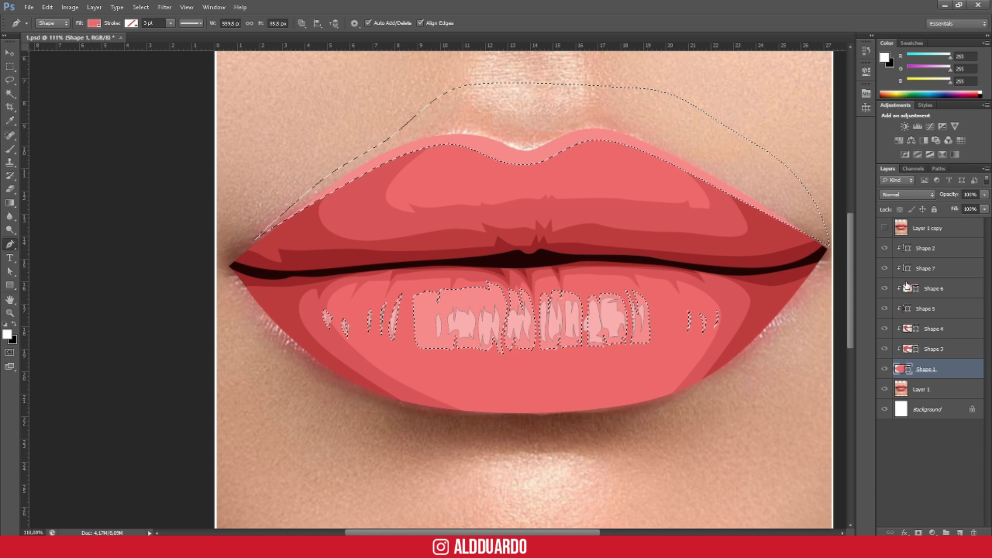
{"action": "left_click", "coordinate": [915, 268]}
{"action": "scroll", "coordinate": [692, 323], "scroll_direction": "up", "scroll_amount": 2, "text": "alt"}
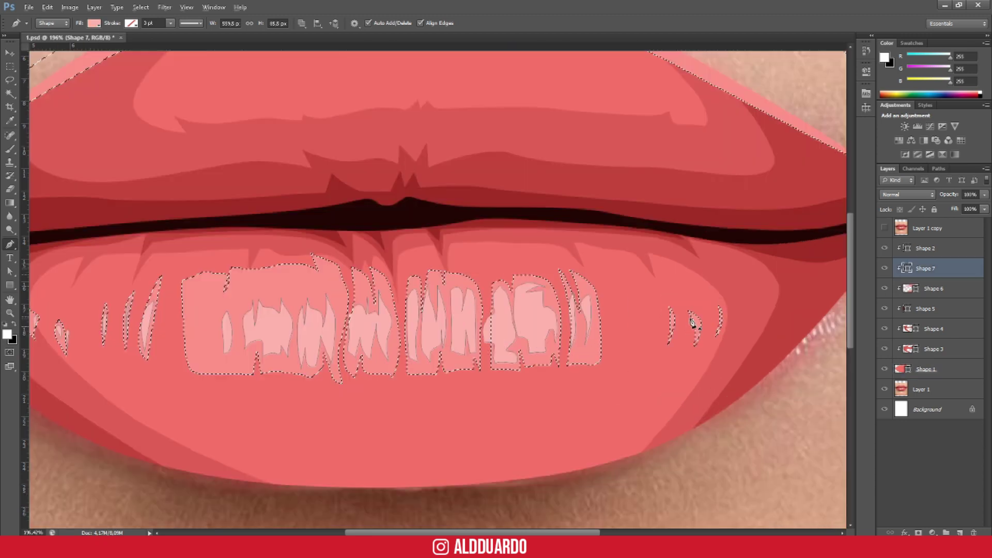
{"action": "scroll", "coordinate": [692, 323], "scroll_direction": "up", "scroll_amount": 2, "text": "alt"}
{"action": "scroll", "coordinate": [680, 339], "scroll_direction": "up", "scroll_amount": 2, "text": "alt"}
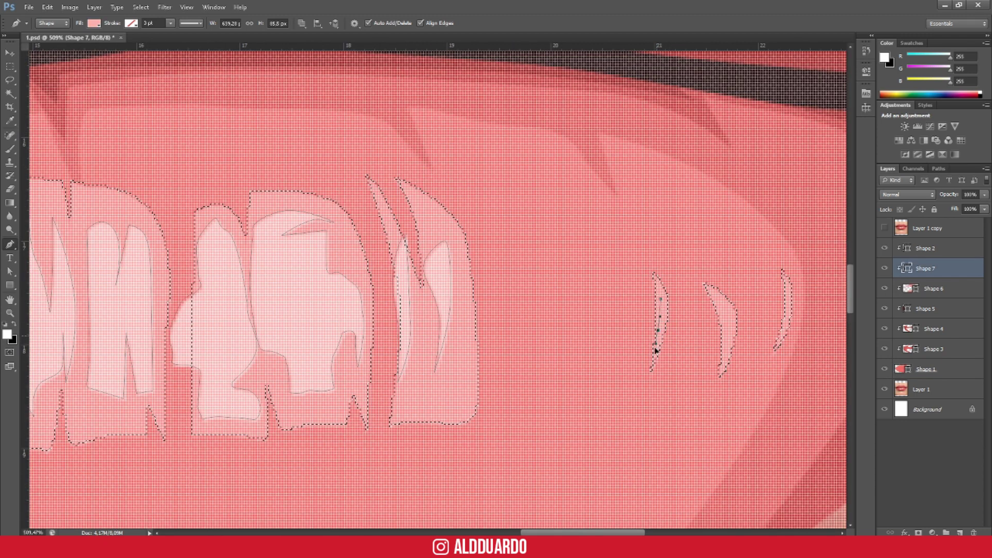
{"action": "left_click", "coordinate": [667, 307]}
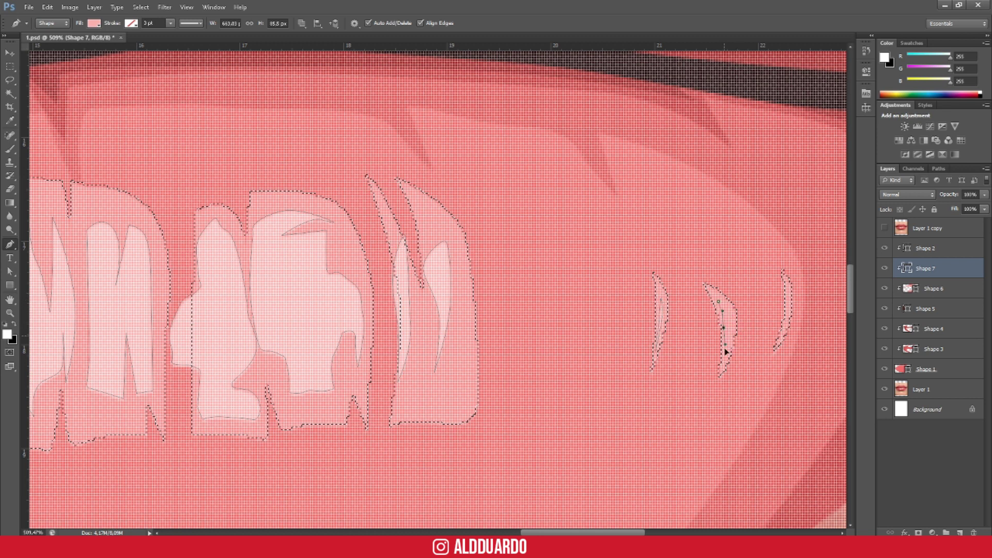
{"action": "left_click_drag", "start_coordinate": [784, 329], "coordinate": [793, 297]}
{"action": "left_click", "coordinate": [887, 231]}
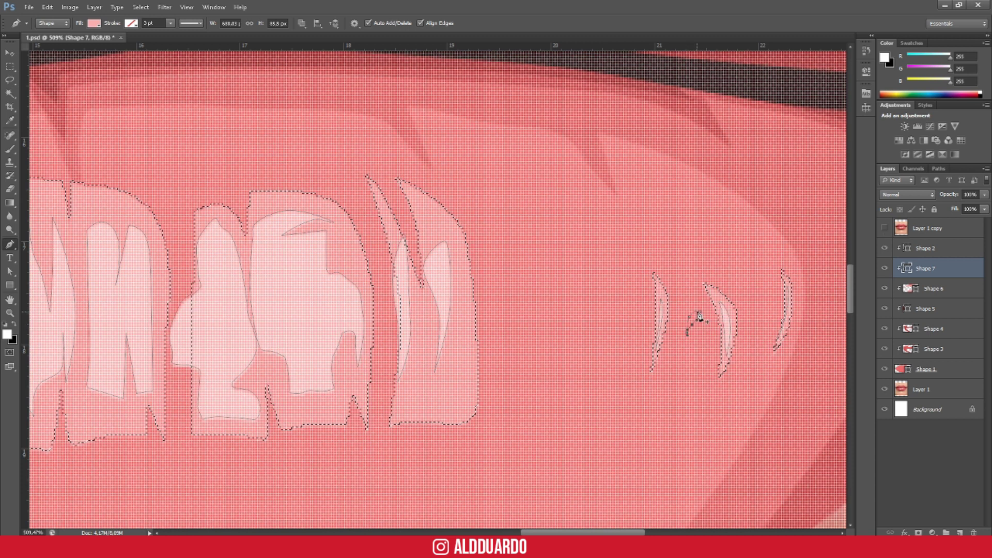
{"action": "left_click", "coordinate": [698, 315]}
Step: Add and close one more small curved highlight on the lower lip's right side
{"action": "left_click_drag", "start_coordinate": [756, 309], "coordinate": [761, 316]}
{"action": "scroll", "coordinate": [803, 327], "scroll_direction": "down", "scroll_amount": 3}
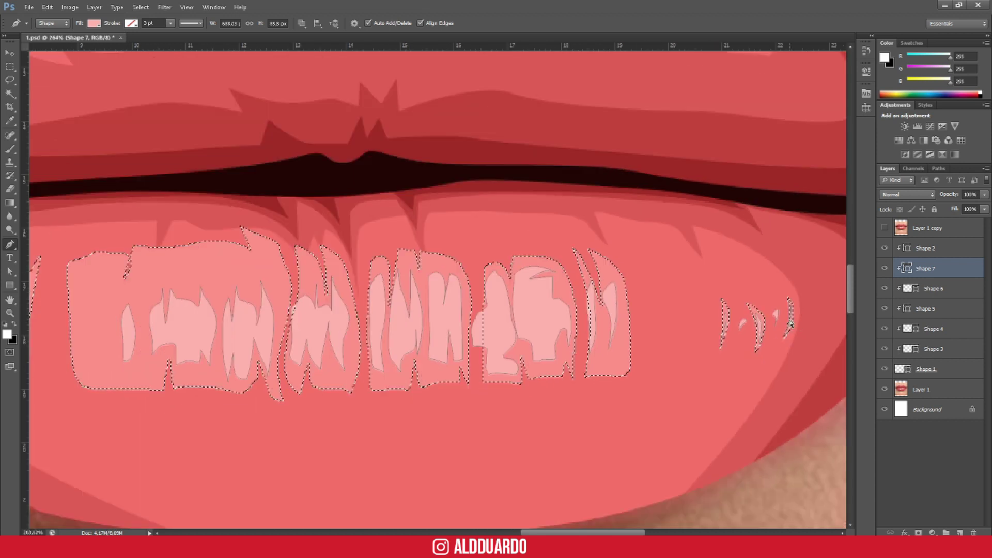
{"action": "left_click", "coordinate": [796, 305]}
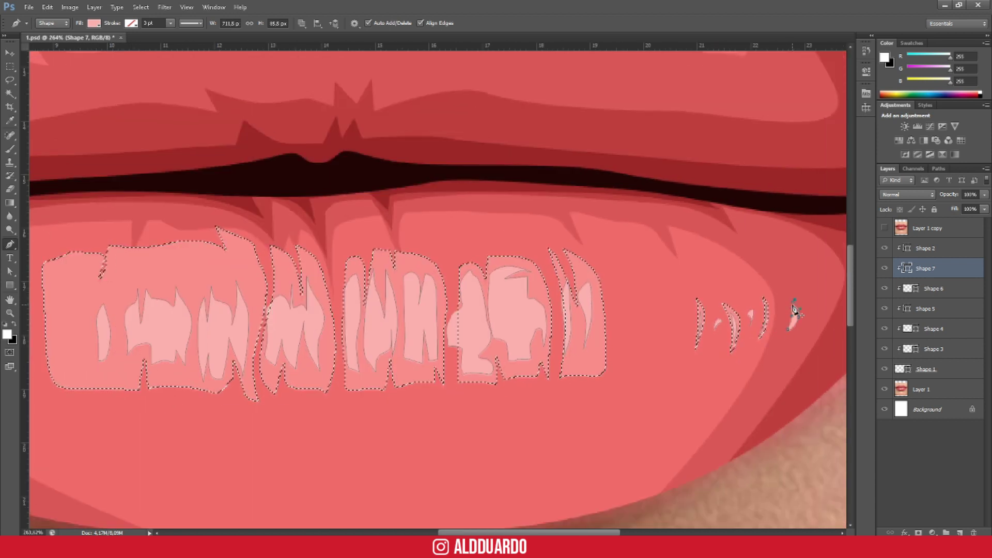
{"action": "scroll", "coordinate": [661, 324], "scroll_direction": "down", "scroll_amount": 1}
Step: Trace and close the light pink rim along the upper lip's top edge, then add Layer 2
{"action": "scroll", "coordinate": [661, 325], "scroll_direction": "down", "scroll_amount": 2}
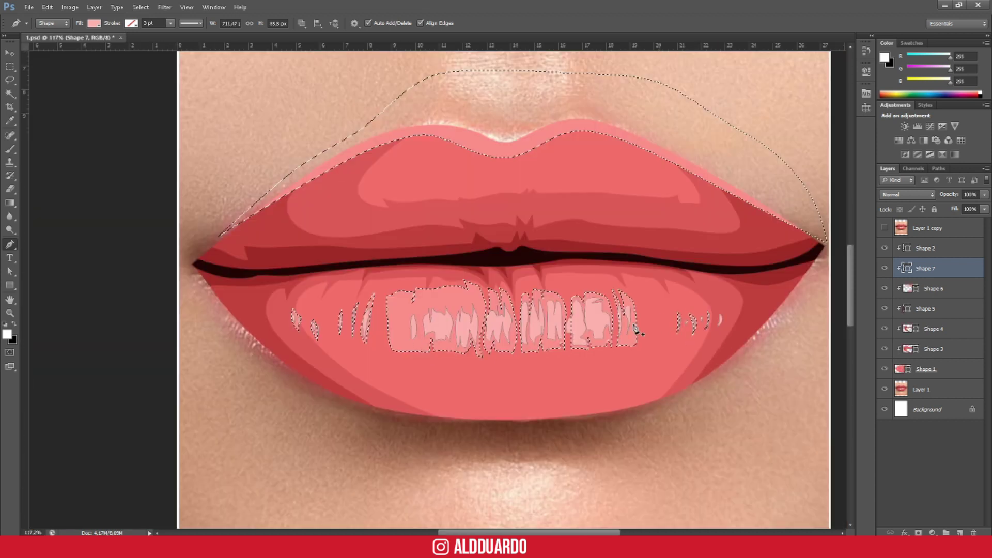
{"action": "left_click", "coordinate": [885, 228]}
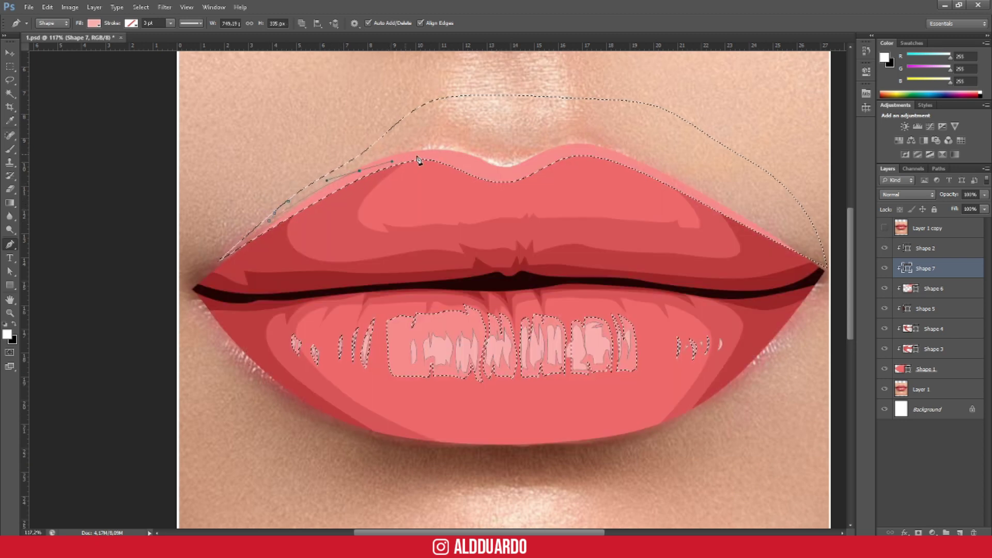
{"action": "left_click", "coordinate": [481, 172]}
{"action": "left_click", "coordinate": [515, 171]}
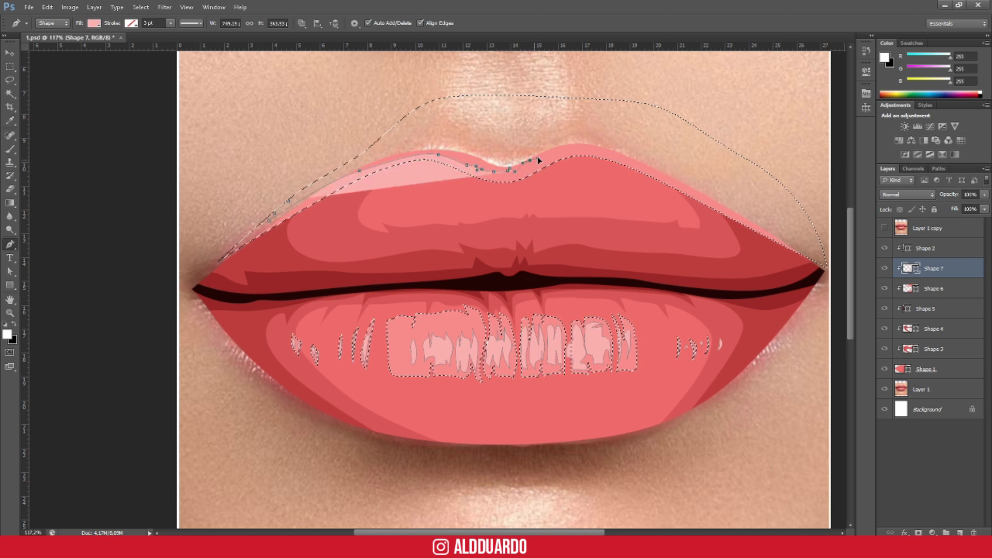
{"action": "left_click", "coordinate": [666, 178]}
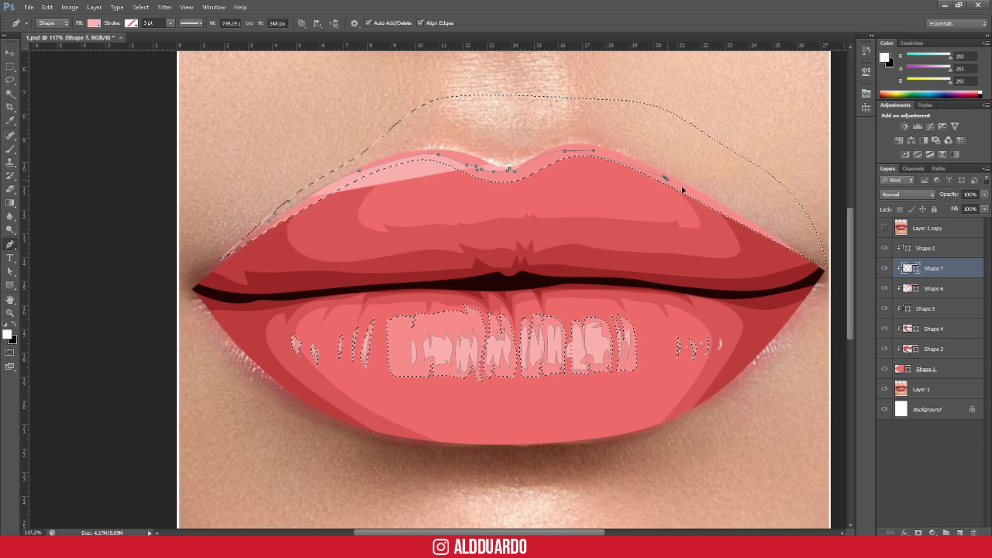
{"action": "left_click", "coordinate": [825, 266]}
{"action": "left_click_drag", "start_coordinate": [574, 101], "coordinate": [543, 100]}
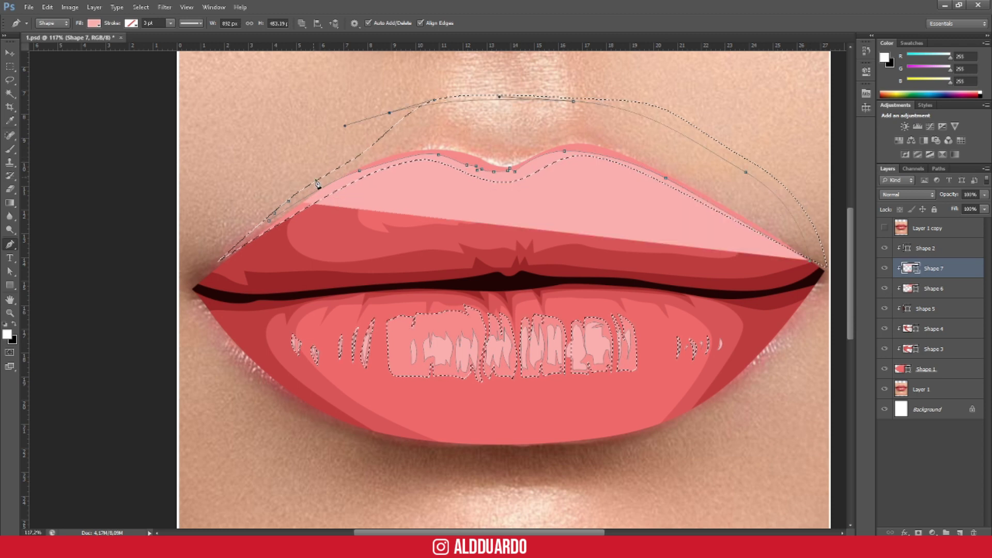
{"action": "left_click_drag", "start_coordinate": [433, 100], "coordinate": [345, 125]}
{"action": "left_click", "coordinate": [292, 205]}
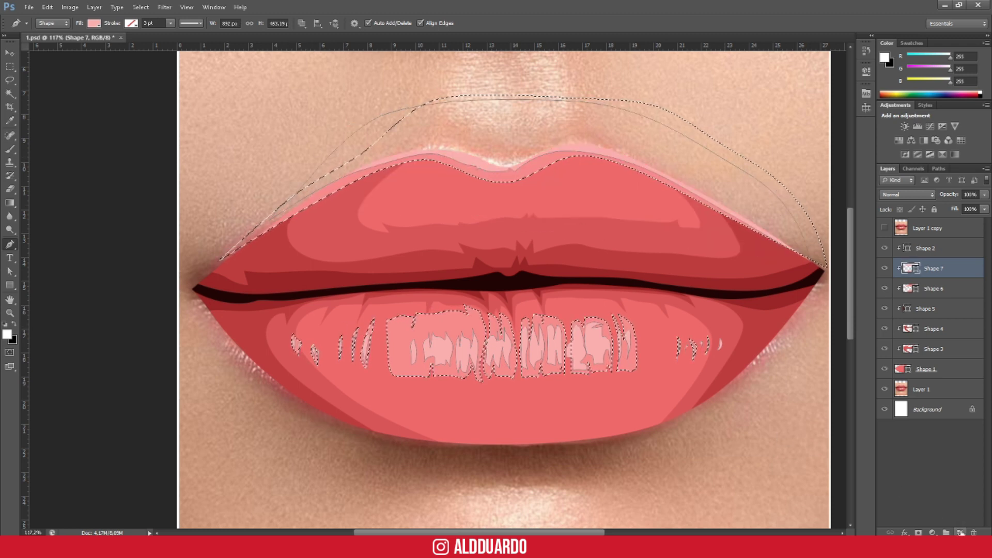
{"action": "left_click", "coordinate": [959, 532]}
Step: Zoom in and outline the first thin gloss stripe on the lower lip's left side
{"action": "scroll", "coordinate": [432, 377], "scroll_direction": "up", "scroll_amount": 2}
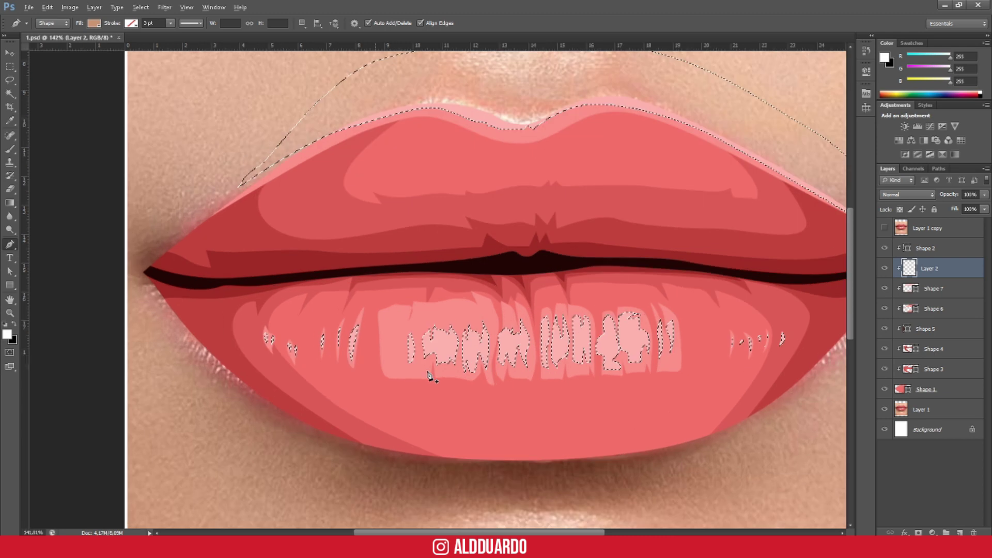
{"action": "scroll", "coordinate": [432, 362], "scroll_direction": "up", "scroll_amount": 3}
{"action": "scroll", "coordinate": [431, 326], "scroll_direction": "up", "scroll_amount": 2}
{"action": "left_click", "coordinate": [434, 295]}
{"action": "left_click", "coordinate": [425, 313]}
{"action": "left_click_drag", "start_coordinate": [428, 345], "coordinate": [435, 319]}
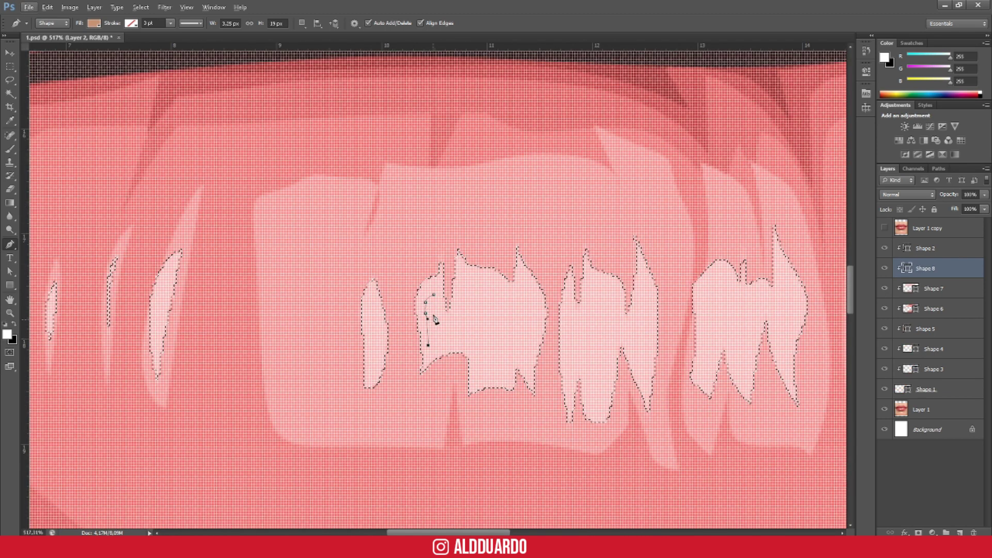
{"action": "left_click", "coordinate": [466, 310]}
{"action": "left_click", "coordinate": [467, 335]}
Step: Outline the next two thin stripes and close them into a filled shape
{"action": "left_click", "coordinate": [477, 306]}
{"action": "left_click", "coordinate": [476, 279]}
{"action": "left_click", "coordinate": [466, 284]}
{"action": "left_click", "coordinate": [494, 312]}
{"action": "left_click", "coordinate": [494, 368]}
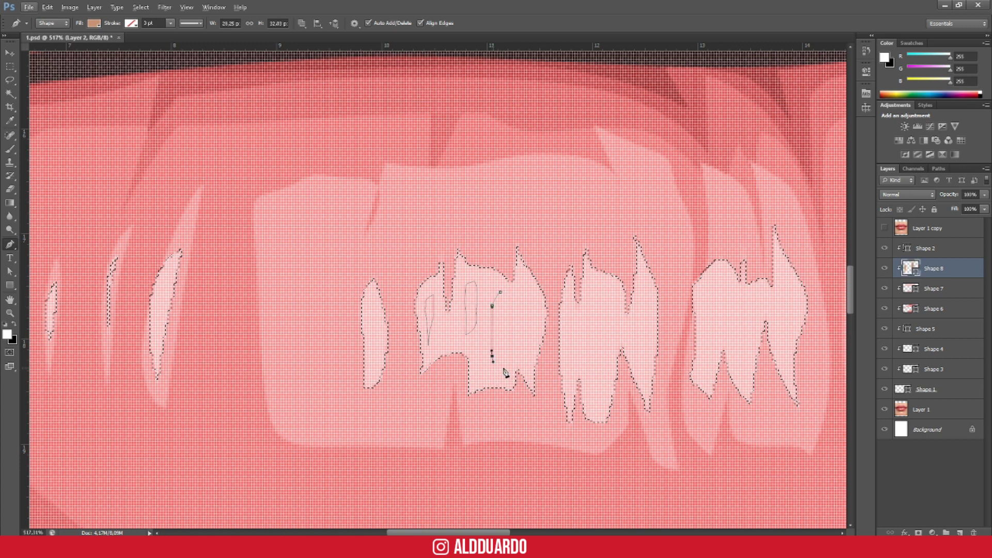
{"action": "left_click", "coordinate": [501, 293]}
Step: Set the stripe fill to a light pink sampled from the lip highlights
{"action": "left_click", "coordinate": [93, 23]}
{"action": "left_click", "coordinate": [142, 44]}
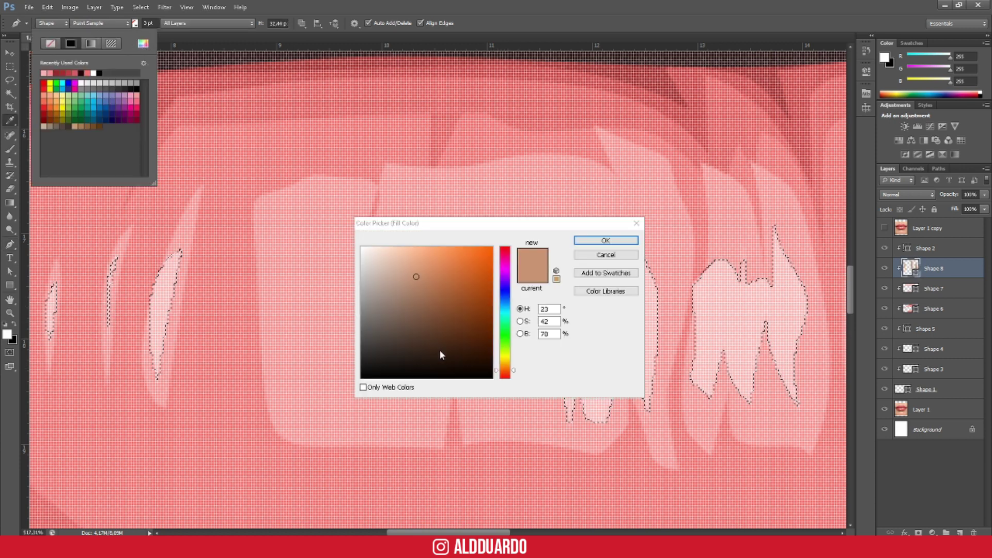
{"action": "left_click", "coordinate": [178, 311]}
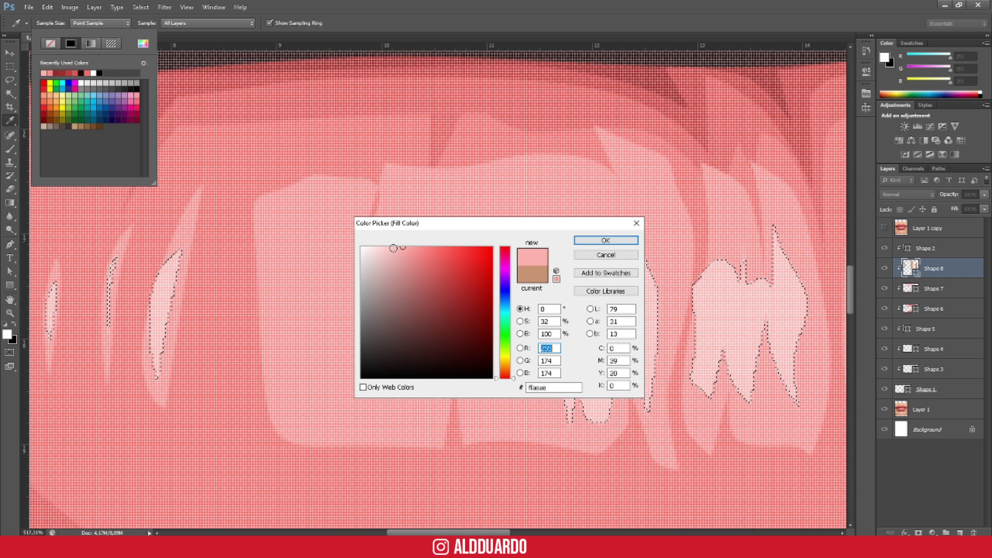
{"action": "left_click", "coordinate": [384, 247]}
{"action": "key", "text": "Return"}
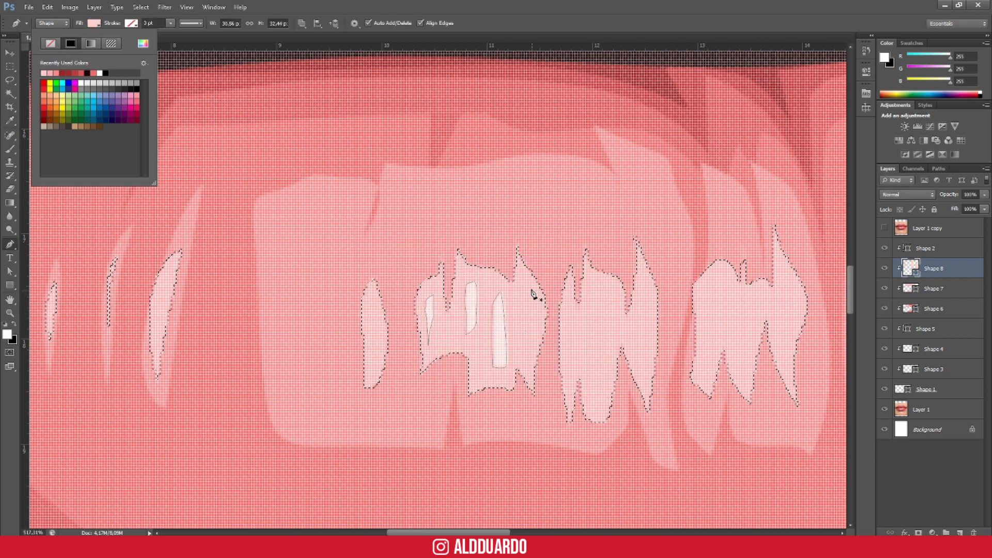
Step: Add several more light pink stripes moving right across the lower lip
{"action": "left_click", "coordinate": [527, 294]}
{"action": "left_click", "coordinate": [533, 293]}
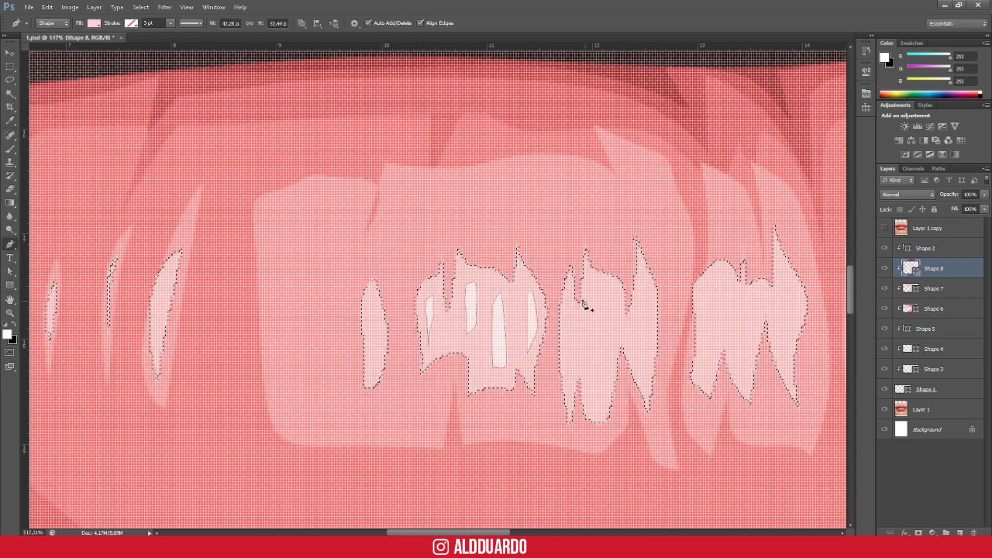
{"action": "left_click", "coordinate": [567, 385]}
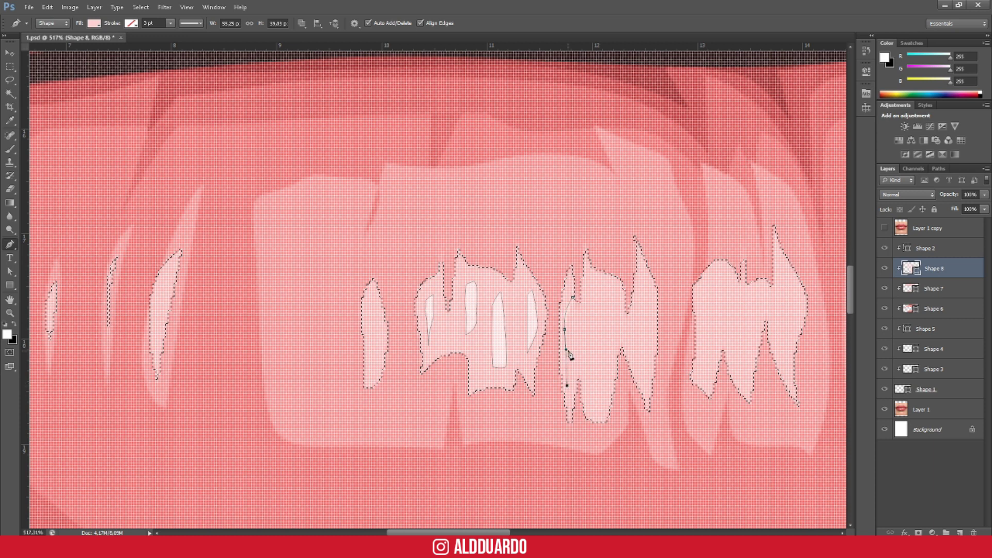
{"action": "left_click", "coordinate": [573, 300]}
{"action": "left_click_drag", "start_coordinate": [602, 286], "coordinate": [608, 286]}
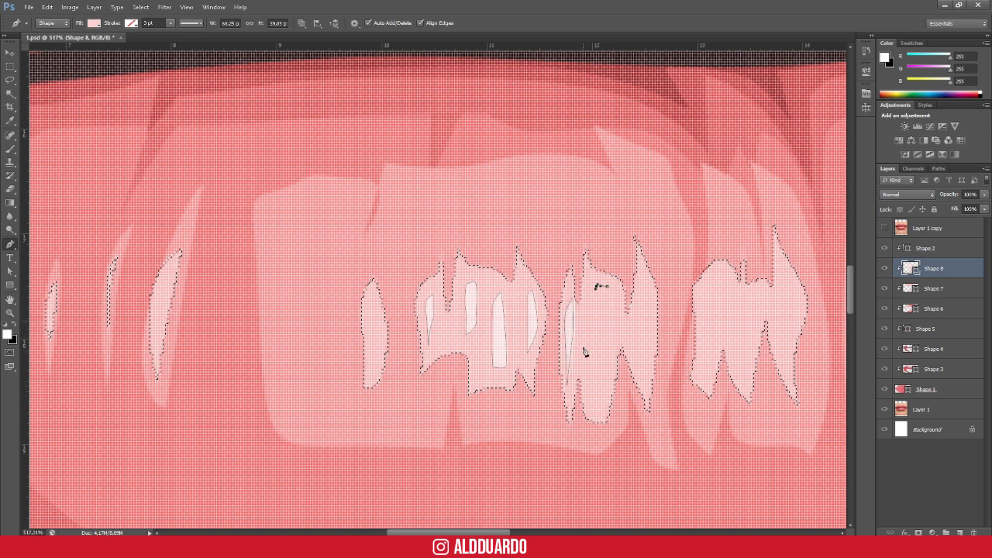
{"action": "left_click", "coordinate": [606, 287]}
{"action": "left_click", "coordinate": [644, 286]}
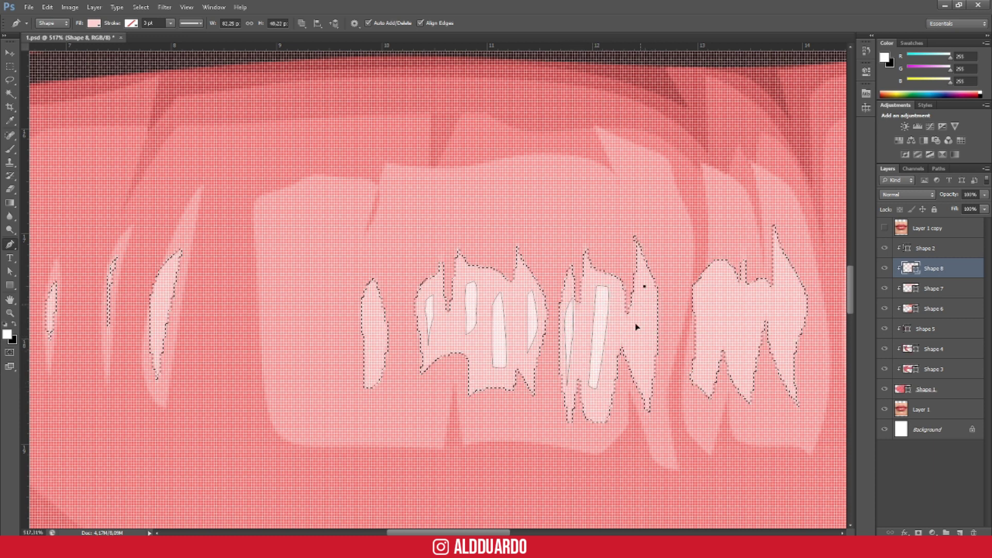
{"action": "left_click", "coordinate": [645, 287]}
Step: Draw a curved highlight stripe in the next gloss patch
{"action": "left_click_drag", "start_coordinate": [715, 282], "coordinate": [720, 281]}
{"action": "left_click", "coordinate": [703, 329]}
{"action": "left_click_drag", "start_coordinate": [717, 327], "coordinate": [722, 326]}
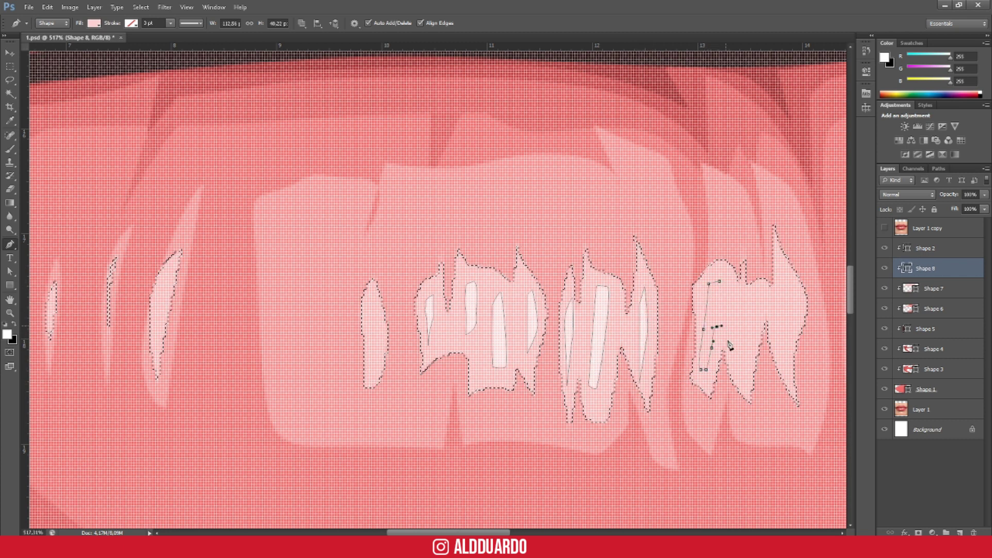
{"action": "left_click", "coordinate": [709, 283]}
{"action": "scroll", "coordinate": [671, 321], "scroll_direction": "down", "scroll_amount": 5}
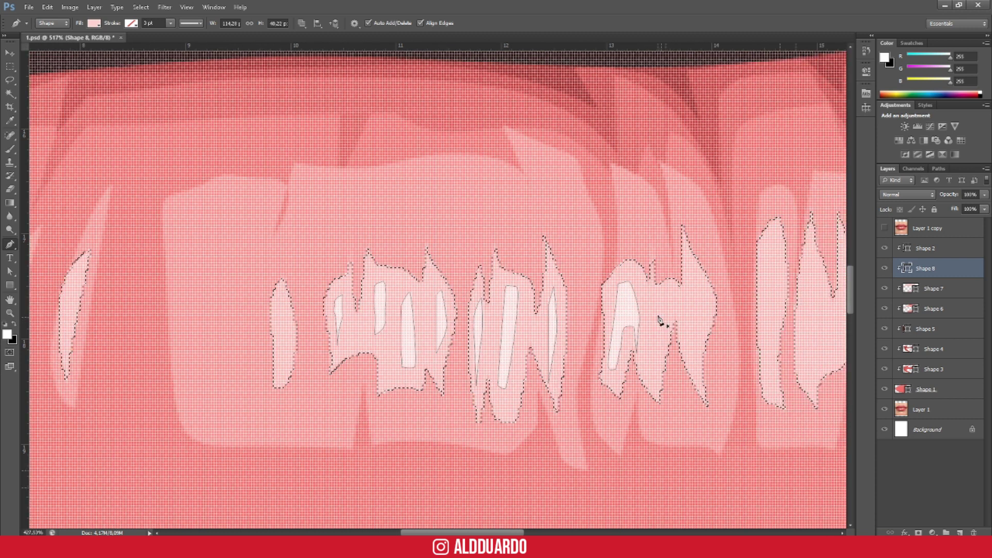
{"action": "scroll", "coordinate": [654, 318], "scroll_direction": "down", "scroll_amount": 2}
{"action": "scroll", "coordinate": [654, 318], "scroll_direction": "down", "scroll_amount": 1}
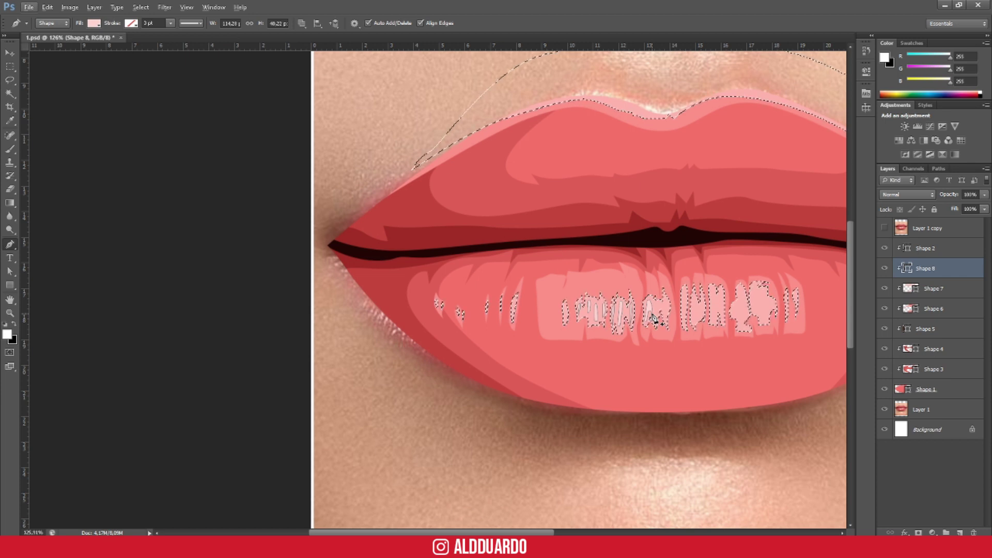
Step: Outline a small highlight inside that gloss patch
{"action": "scroll", "coordinate": [653, 318], "scroll_direction": "up", "scroll_amount": 2}
{"action": "scroll", "coordinate": [652, 323], "scroll_direction": "up", "scroll_amount": 2}
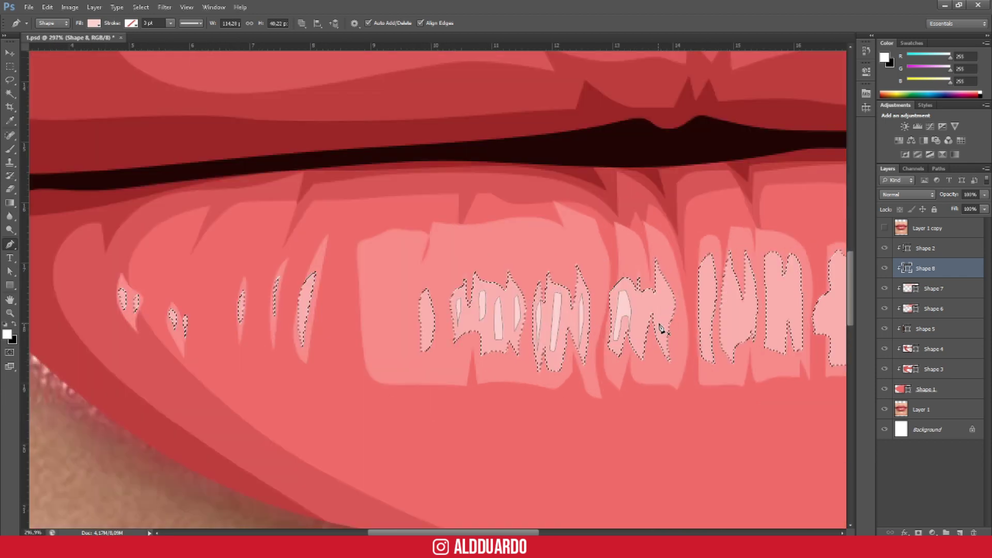
{"action": "scroll", "coordinate": [650, 331], "scroll_direction": "up", "scroll_amount": 3}
{"action": "left_click", "coordinate": [639, 287]}
{"action": "left_click", "coordinate": [630, 342]}
{"action": "left_click", "coordinate": [640, 327]}
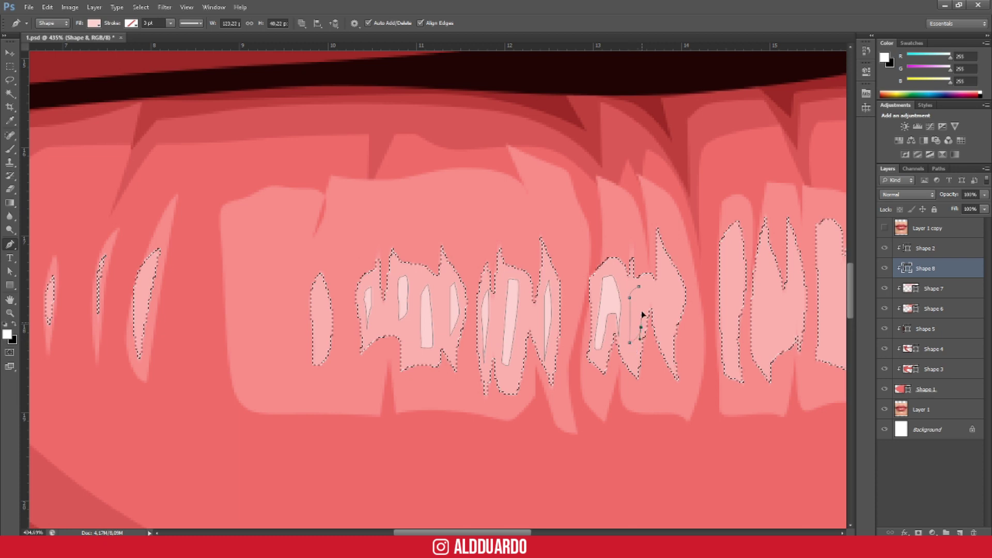
{"action": "left_click", "coordinate": [639, 288]}
Step: Draw a highlight shape spanning the next gloss patch
{"action": "left_click", "coordinate": [667, 346]}
{"action": "left_click", "coordinate": [673, 310]}
{"action": "left_click", "coordinate": [659, 286]}
{"action": "left_click", "coordinate": [729, 259]}
{"action": "left_click", "coordinate": [727, 339]}
Step: Add another highlight stripe further right and close it
{"action": "left_click", "coordinate": [739, 257]}
{"action": "left_click", "coordinate": [767, 264]}
{"action": "left_click", "coordinate": [758, 357]}
{"action": "left_click", "coordinate": [771, 299]}
{"action": "left_click", "coordinate": [767, 264]}
Step: Shift right and trace a vertical highlight stripe in the next patch
{"action": "scroll", "coordinate": [773, 258], "scroll_direction": "right", "scroll_amount": 5}
{"action": "left_click", "coordinate": [678, 263]}
{"action": "left_click", "coordinate": [672, 284]}
{"action": "left_click", "coordinate": [671, 308]}
{"action": "left_click", "coordinate": [670, 331]}
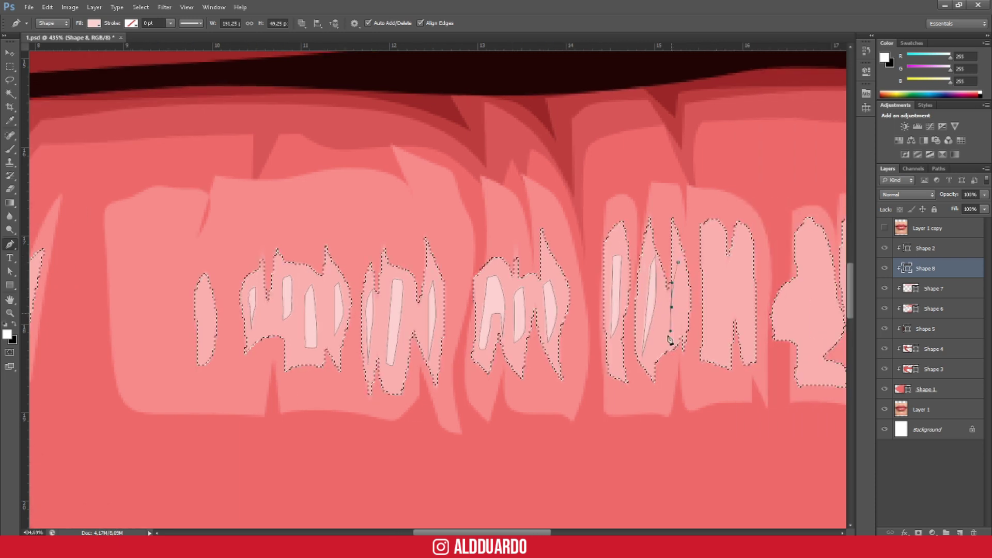
{"action": "left_click", "coordinate": [682, 309]}
{"action": "left_click", "coordinate": [678, 262]}
{"action": "left_click", "coordinate": [712, 250]}
{"action": "left_click", "coordinate": [712, 251]}
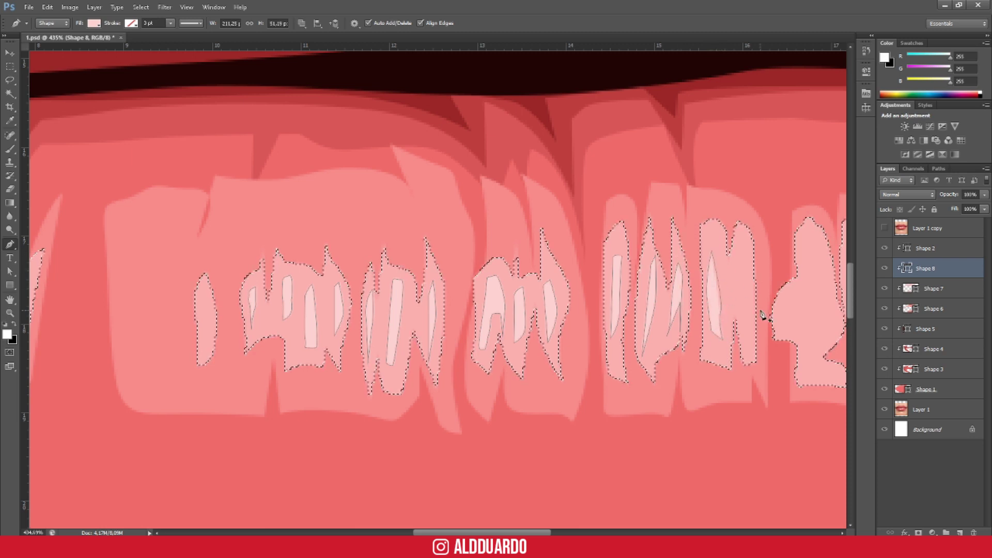
{"action": "left_click", "coordinate": [738, 257]}
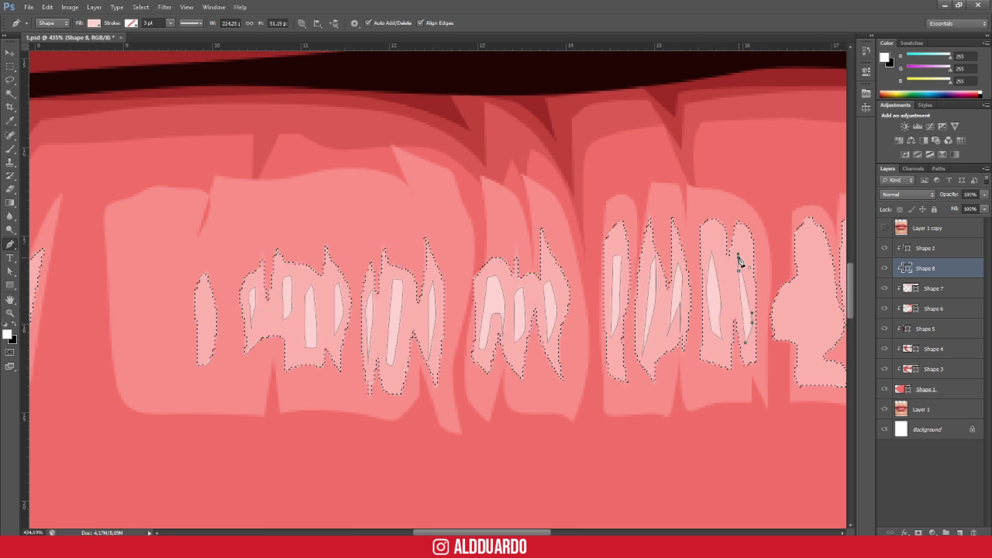
Step: Trace a curved-bottom highlight stripe down the next gloss patch
{"action": "scroll", "coordinate": [734, 279], "scroll_direction": "right", "scroll_amount": 2}
{"action": "scroll", "coordinate": [724, 310], "scroll_direction": "right", "scroll_amount": 2}
{"action": "scroll", "coordinate": [671, 284], "scroll_direction": "right", "scroll_amount": 2}
{"action": "left_click", "coordinate": [630, 293]}
{"action": "left_click", "coordinate": [618, 302]}
{"action": "left_click", "coordinate": [624, 309]}
{"action": "left_click_drag", "start_coordinate": [635, 354], "coordinate": [650, 353]}
{"action": "left_click", "coordinate": [663, 326]}
{"action": "left_click", "coordinate": [662, 299]}
{"action": "left_click", "coordinate": [663, 292]}
{"action": "left_click", "coordinate": [630, 250]}
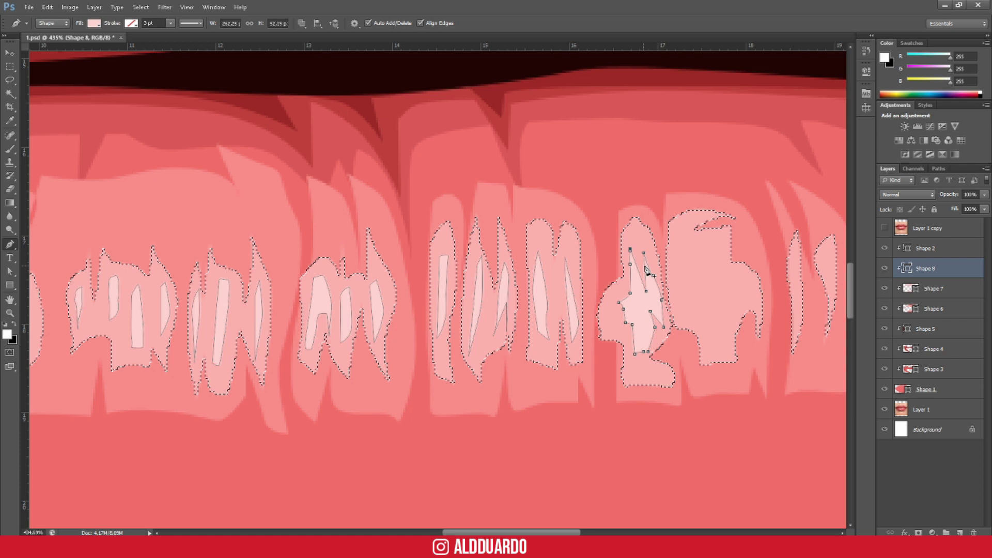
Step: Begin a large highlight down the left edge of the big gloss patch
{"action": "scroll", "coordinate": [641, 331], "scroll_direction": "down", "scroll_amount": 2}
{"action": "scroll", "coordinate": [641, 318], "scroll_direction": "down", "scroll_amount": 2}
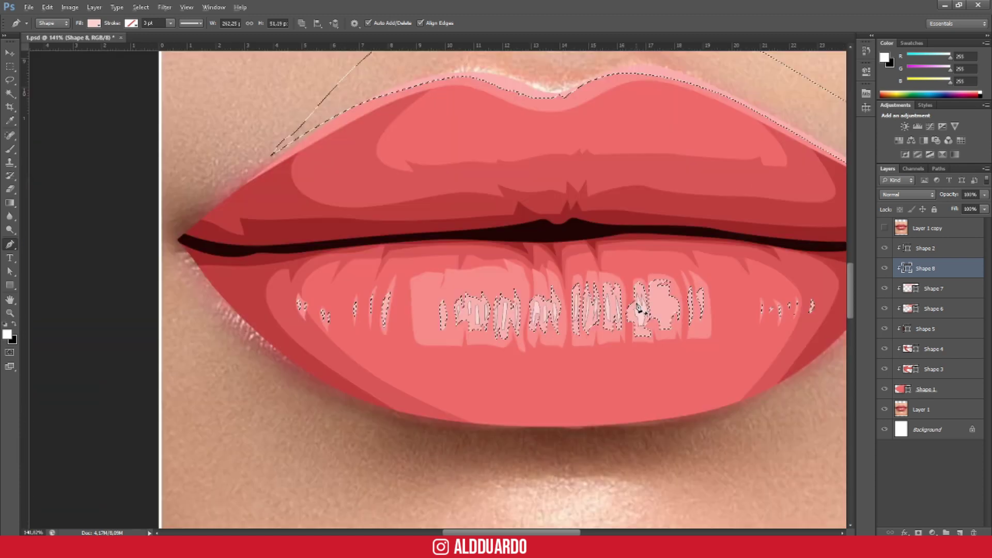
{"action": "scroll", "coordinate": [640, 310], "scroll_direction": "down", "scroll_amount": 2}
{"action": "scroll", "coordinate": [640, 309], "scroll_direction": "up", "scroll_amount": 1}
{"action": "scroll", "coordinate": [653, 321], "scroll_direction": "up", "scroll_amount": 1}
{"action": "scroll", "coordinate": [636, 317], "scroll_direction": "up", "scroll_amount": 1}
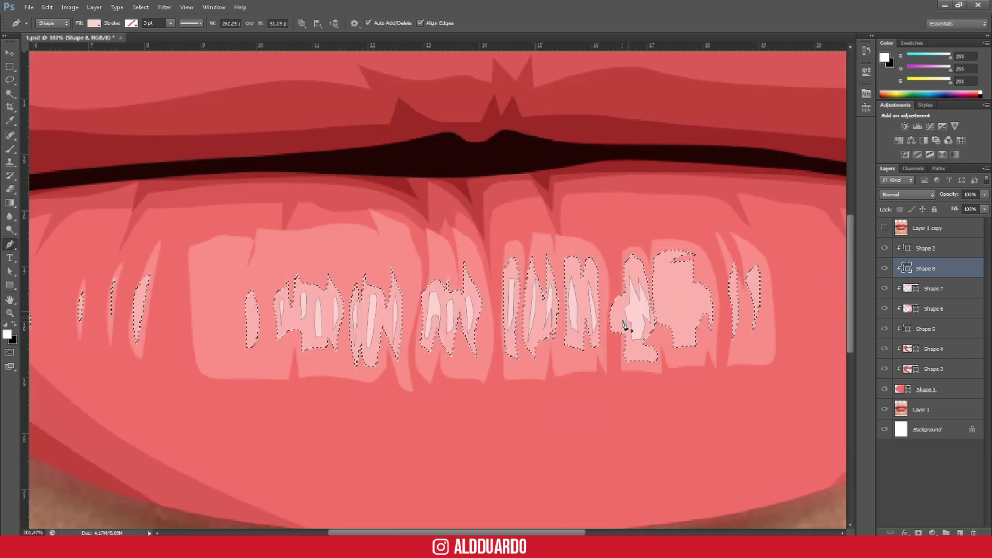
{"action": "scroll", "coordinate": [629, 323], "scroll_direction": "up", "scroll_amount": 2}
{"action": "left_click", "coordinate": [668, 271]}
{"action": "left_click", "coordinate": [676, 312]}
{"action": "left_click", "coordinate": [677, 320]}
{"action": "left_click", "coordinate": [685, 331]}
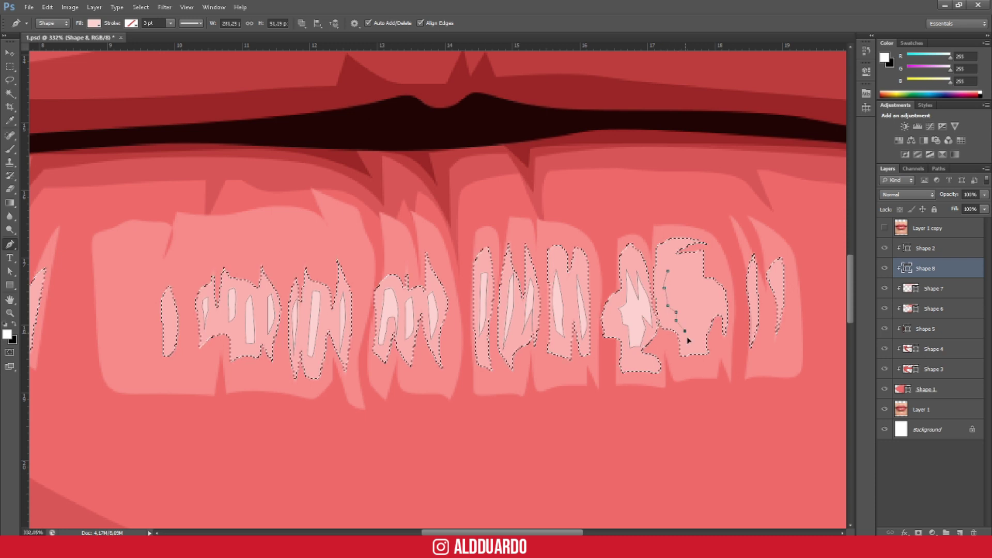
Step: Finish the large highlight up its right side and close it
{"action": "left_click", "coordinate": [699, 320]}
{"action": "left_click", "coordinate": [696, 308]}
{"action": "left_click", "coordinate": [700, 291]}
{"action": "left_click", "coordinate": [694, 268]}
{"action": "left_click", "coordinate": [689, 261]}
{"action": "left_click", "coordinate": [668, 271]}
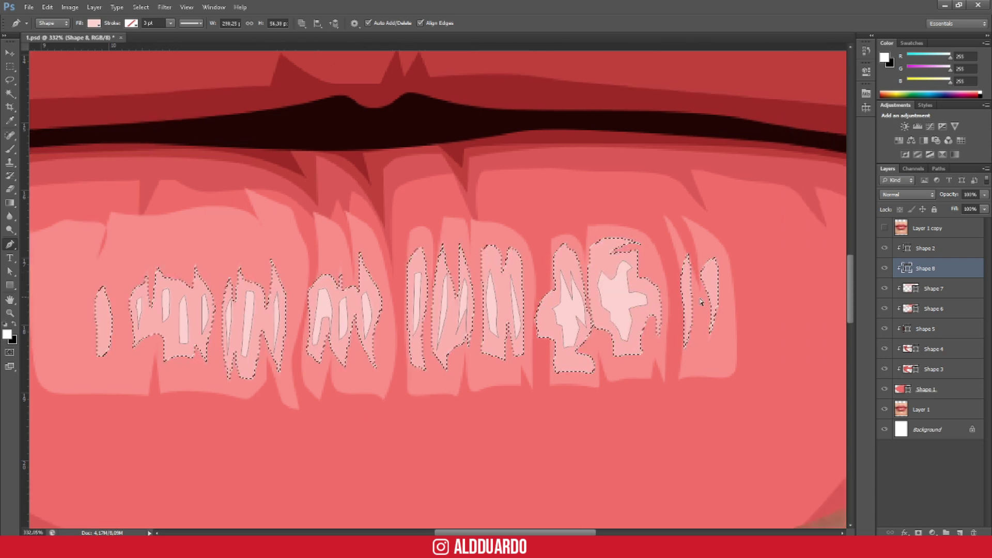
Step: Draw a small inner highlight in the patch further right
{"action": "left_click_drag", "start_coordinate": [755, 284], "coordinate": [631, 284]}
{"action": "left_click", "coordinate": [630, 258]}
{"action": "left_click", "coordinate": [653, 271]}
{"action": "left_click", "coordinate": [653, 299]}
{"action": "left_click", "coordinate": [651, 270]}
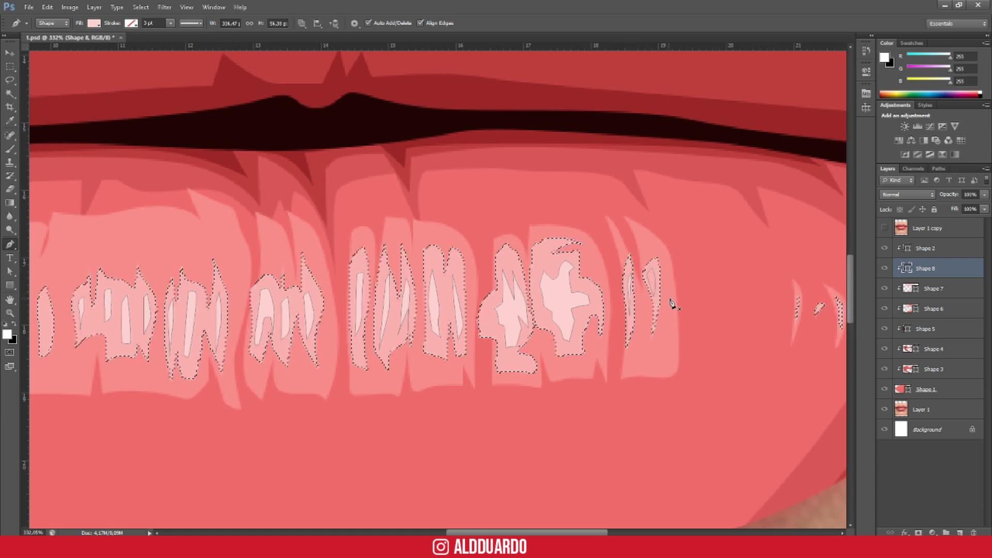
Step: Add a point to the lower-lip highlight shape
{"action": "scroll", "coordinate": [672, 305], "scroll_direction": "down", "scroll_amount": 1}
{"action": "scroll", "coordinate": [672, 305], "scroll_direction": "down", "scroll_amount": 3}
{"action": "scroll", "coordinate": [545, 303], "scroll_direction": "down", "scroll_amount": 2}
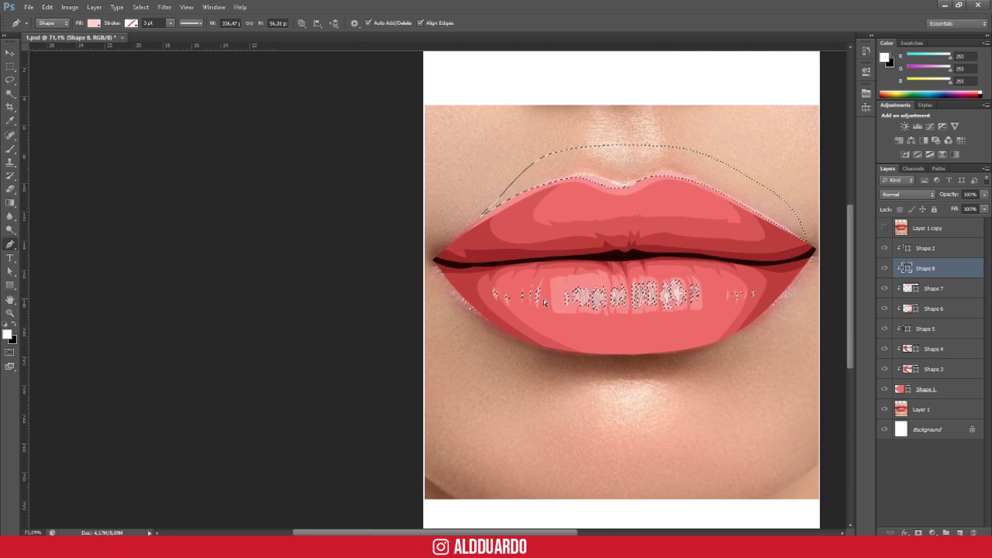
{"action": "scroll", "coordinate": [544, 302], "scroll_direction": "up", "scroll_amount": 2}
{"action": "scroll", "coordinate": [582, 309], "scroll_direction": "up", "scroll_amount": 3}
{"action": "scroll", "coordinate": [587, 304], "scroll_direction": "up", "scroll_amount": 2}
{"action": "left_click", "coordinate": [591, 257]}
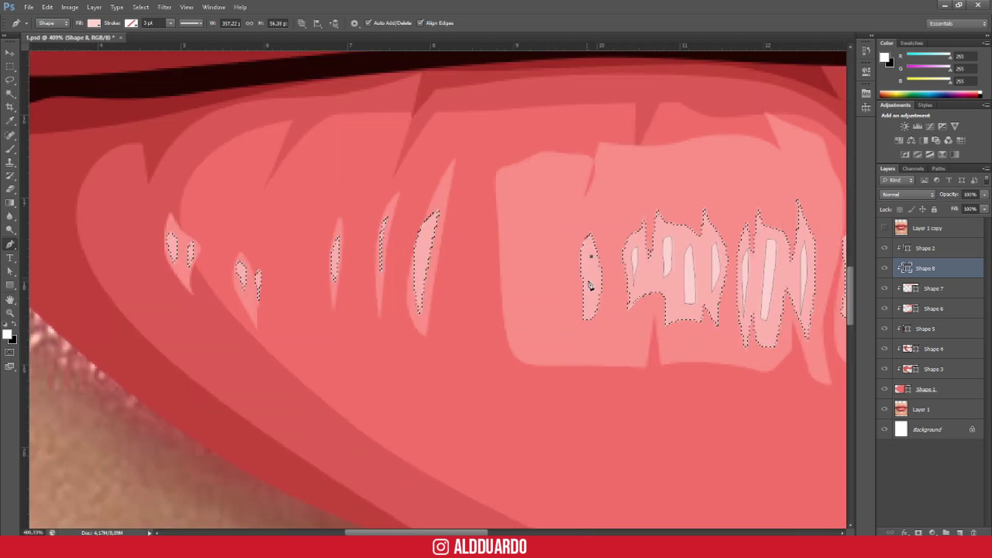
Step: Draw one more small highlight streak on the lower lip's left side
{"action": "left_click", "coordinate": [429, 233]}
{"action": "left_click", "coordinate": [424, 257]}
{"action": "left_click", "coordinate": [425, 270]}
{"action": "left_click", "coordinate": [421, 285]}
{"action": "scroll", "coordinate": [382, 272], "scroll_direction": "down", "scroll_amount": 3}
{"action": "scroll", "coordinate": [392, 267], "scroll_direction": "down", "scroll_amount": 1}
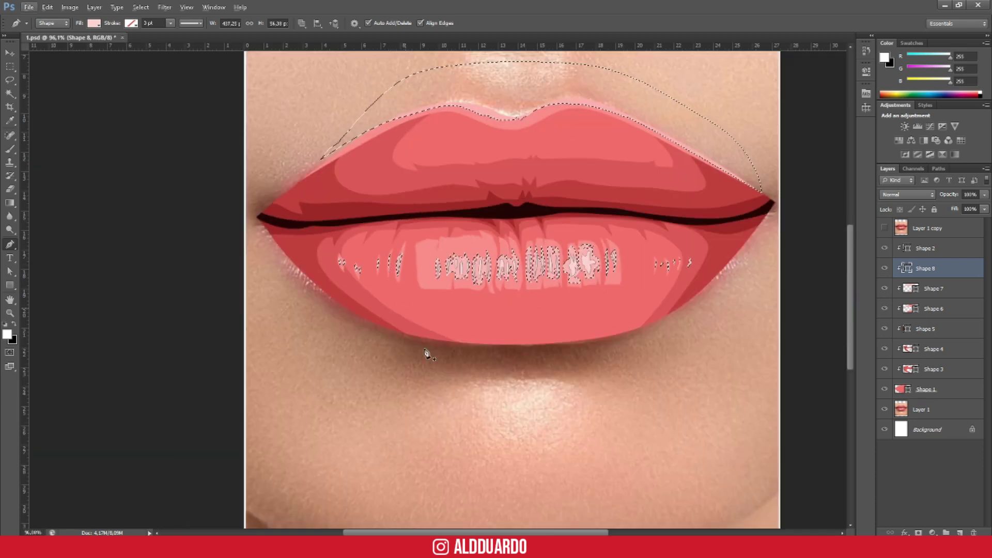
Step: On a new layer, start a pen shape at the left mouth corner along the upper mouth line
{"action": "left_click", "coordinate": [960, 533]}
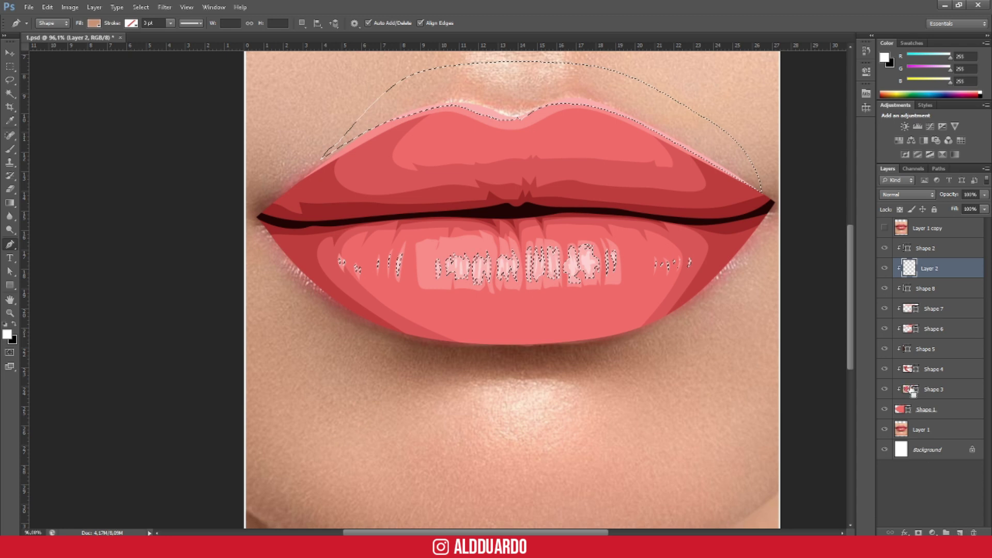
{"action": "scroll", "coordinate": [281, 205], "scroll_direction": "up", "scroll_amount": 1}
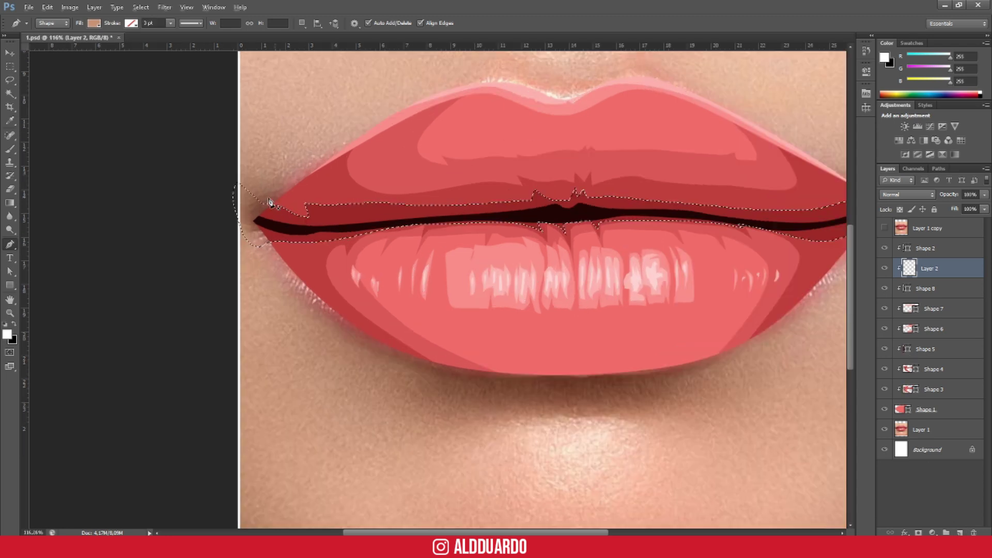
{"action": "scroll", "coordinate": [265, 207], "scroll_direction": "up", "scroll_amount": 1}
{"action": "scroll", "coordinate": [290, 231], "scroll_direction": "up", "scroll_amount": 1}
{"action": "scroll", "coordinate": [248, 219], "scroll_direction": "up", "scroll_amount": 2}
{"action": "left_click", "coordinate": [238, 198]}
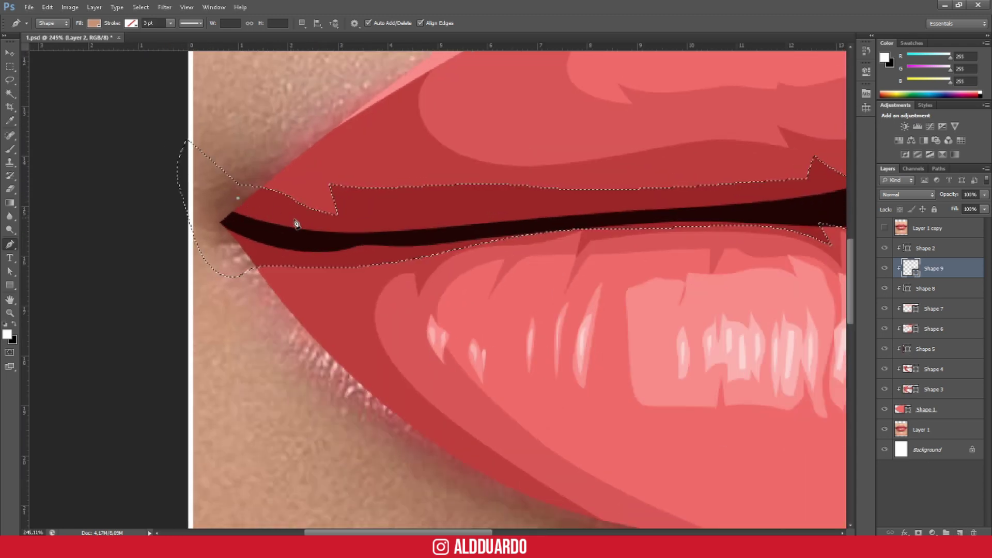
{"action": "left_click_drag", "start_coordinate": [595, 204], "coordinate": [693, 191]}
{"action": "scroll", "coordinate": [713, 201], "scroll_direction": "down", "scroll_amount": 1}
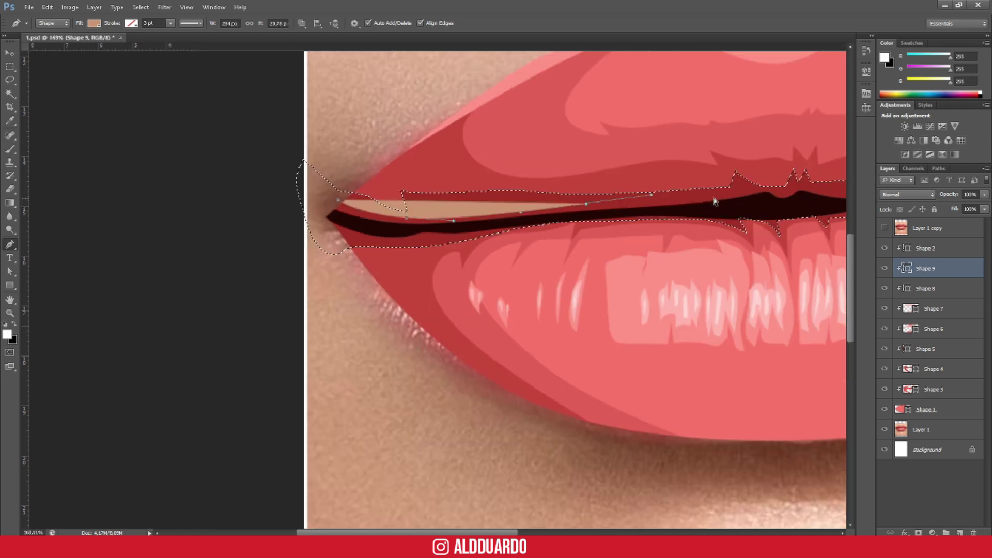
{"action": "scroll", "coordinate": [680, 192], "scroll_direction": "down", "scroll_amount": 1}
{"action": "scroll", "coordinate": [598, 195], "scroll_direction": "up", "scroll_amount": 1}
{"action": "scroll", "coordinate": [571, 195], "scroll_direction": "up", "scroll_amount": 1}
{"action": "scroll", "coordinate": [561, 194], "scroll_direction": "up", "scroll_amount": 1}
{"action": "mouse_move", "coordinate": [563, 193]}
{"action": "left_mouse_down"}
{"action": "mouse_move", "coordinate": [623, 197]}
{"action": "mouse_move", "coordinate": [660, 183]}
{"action": "mouse_move", "coordinate": [738, 190]}
{"action": "left_mouse_up"}
Step: Carry the curve to the right mouth corner and back along the lower mouth line
{"action": "scroll", "coordinate": [713, 228], "scroll_direction": "down", "scroll_amount": 3}
{"action": "scroll", "coordinate": [636, 242], "scroll_direction": "right", "scroll_amount": 4}
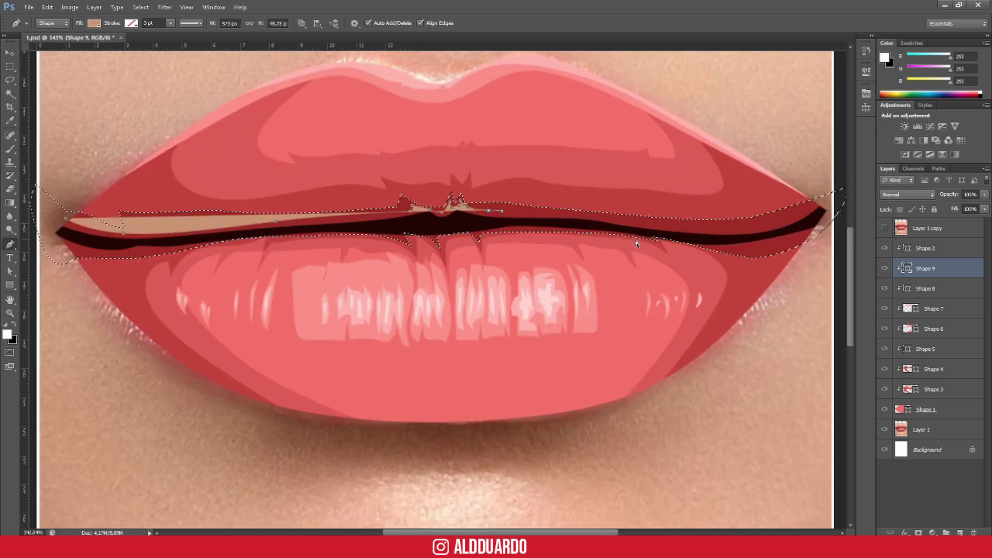
{"action": "scroll", "coordinate": [637, 243], "scroll_direction": "right", "scroll_amount": 1}
{"action": "left_click_drag", "start_coordinate": [595, 222], "coordinate": [624, 231]}
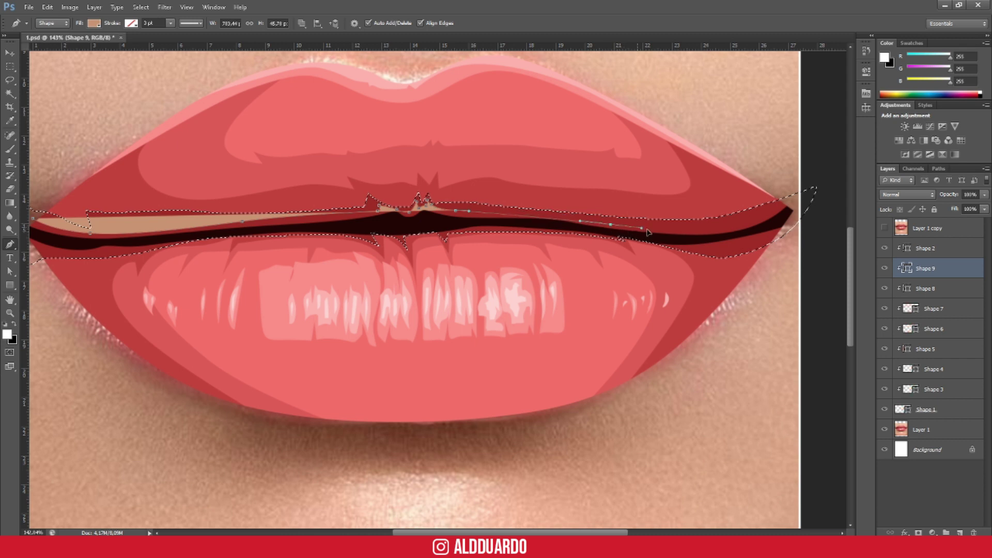
{"action": "left_click_drag", "start_coordinate": [749, 220], "coordinate": [785, 210]}
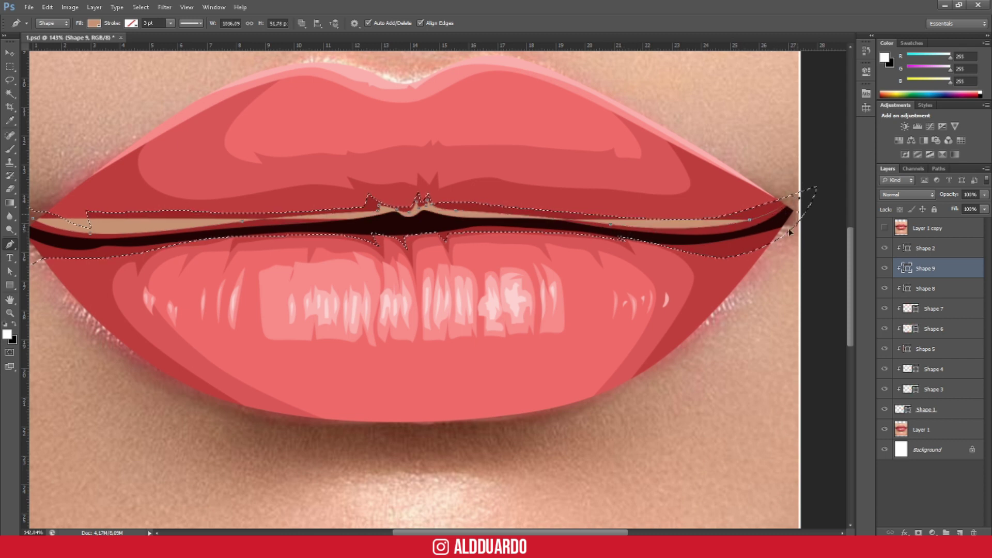
{"action": "left_click", "coordinate": [708, 251]}
{"action": "left_click_drag", "start_coordinate": [608, 236], "coordinate": [596, 234]}
{"action": "left_click_drag", "start_coordinate": [453, 230], "coordinate": [405, 241]}
Step: Curve the lower edge back to the left mouth corner and close the lip-line shape
{"action": "left_click", "coordinate": [367, 233]}
{"action": "left_click_drag", "start_coordinate": [302, 234], "coordinate": [294, 236]}
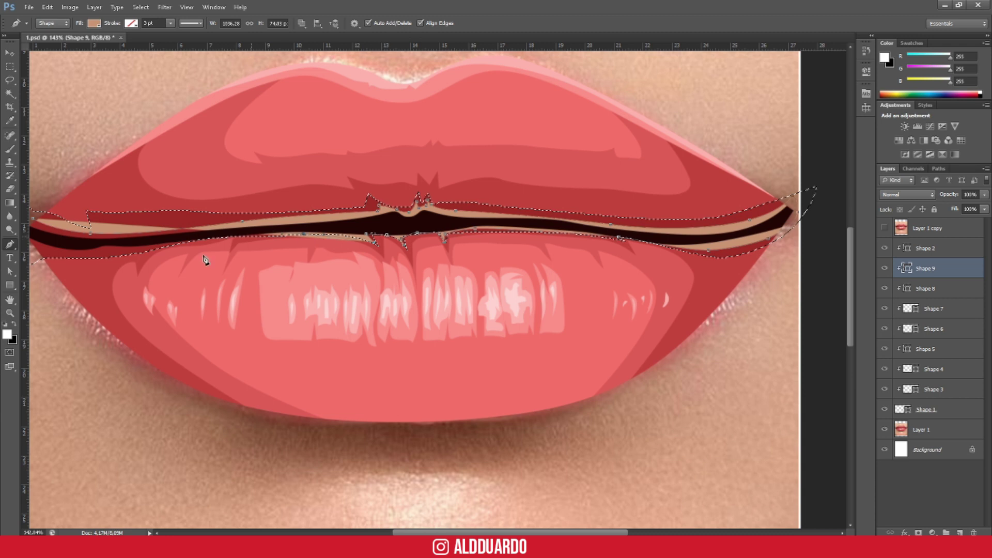
{"action": "scroll", "coordinate": [205, 260], "scroll_direction": "left", "scroll_amount": 1}
{"action": "scroll", "coordinate": [233, 259], "scroll_direction": "left", "scroll_amount": 3}
{"action": "scroll", "coordinate": [269, 256], "scroll_direction": "left", "scroll_amount": 1}
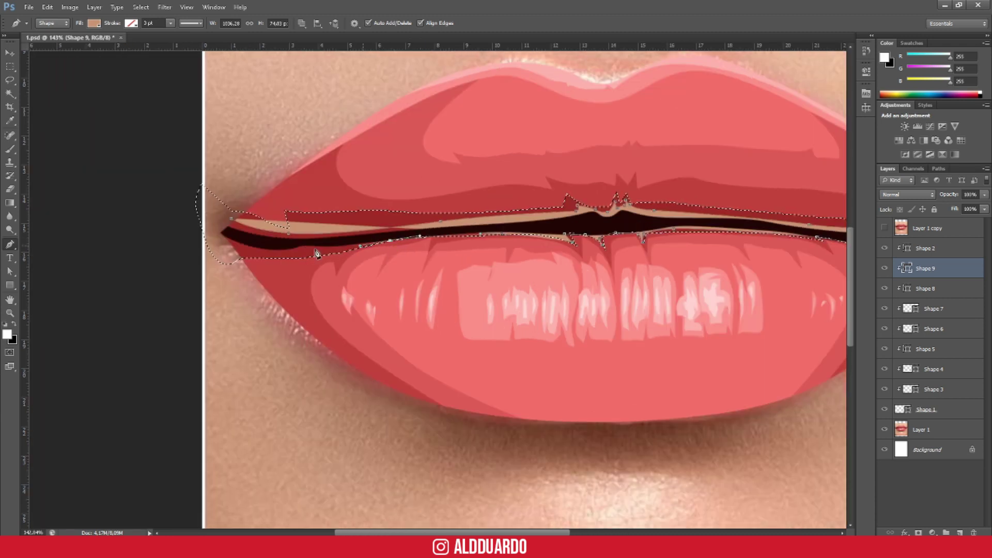
{"action": "left_click_drag", "start_coordinate": [291, 254], "coordinate": [270, 254]}
{"action": "left_click", "coordinate": [197, 234]}
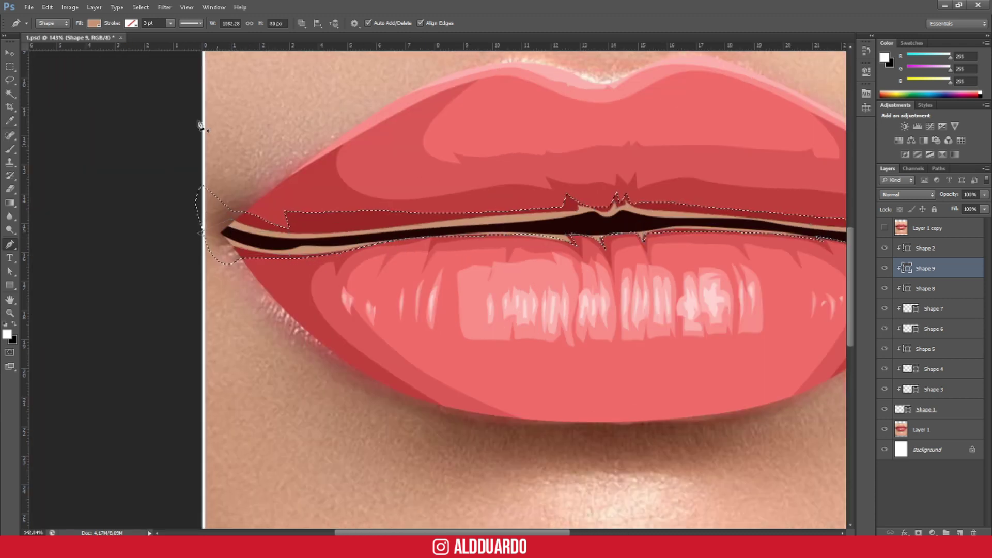
{"action": "left_click", "coordinate": [201, 126]}
Step: Fill the lip-line shape with dark red and finish the path
{"action": "left_click", "coordinate": [94, 23]}
{"action": "left_click", "coordinate": [143, 43]}
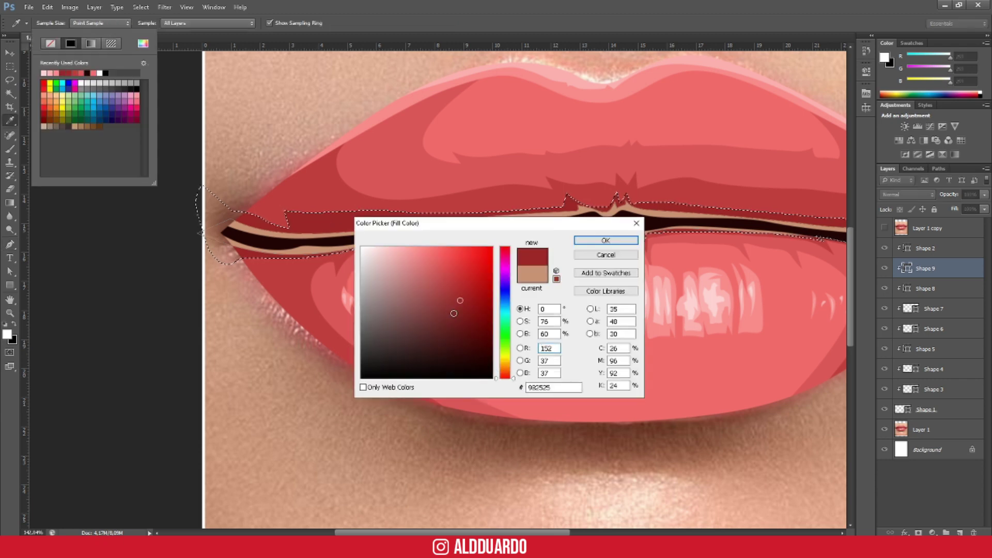
{"action": "left_click", "coordinate": [599, 254]}
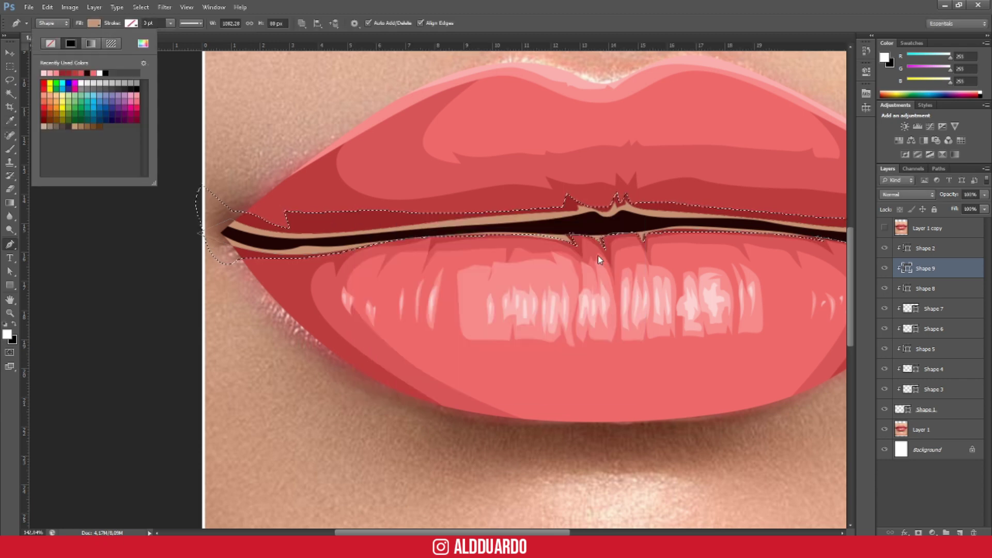
{"action": "scroll", "coordinate": [597, 255], "scroll_direction": "down", "scroll_amount": 1}
{"action": "scroll", "coordinate": [591, 253], "scroll_direction": "down", "scroll_amount": 2}
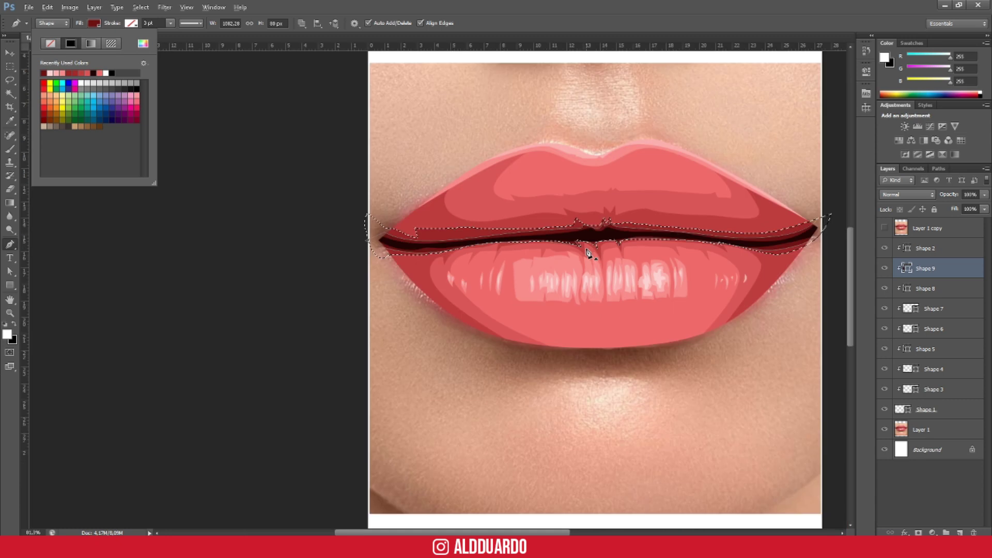
{"action": "scroll", "coordinate": [588, 253], "scroll_direction": "down", "scroll_amount": 2}
{"action": "key", "text": "Return"}
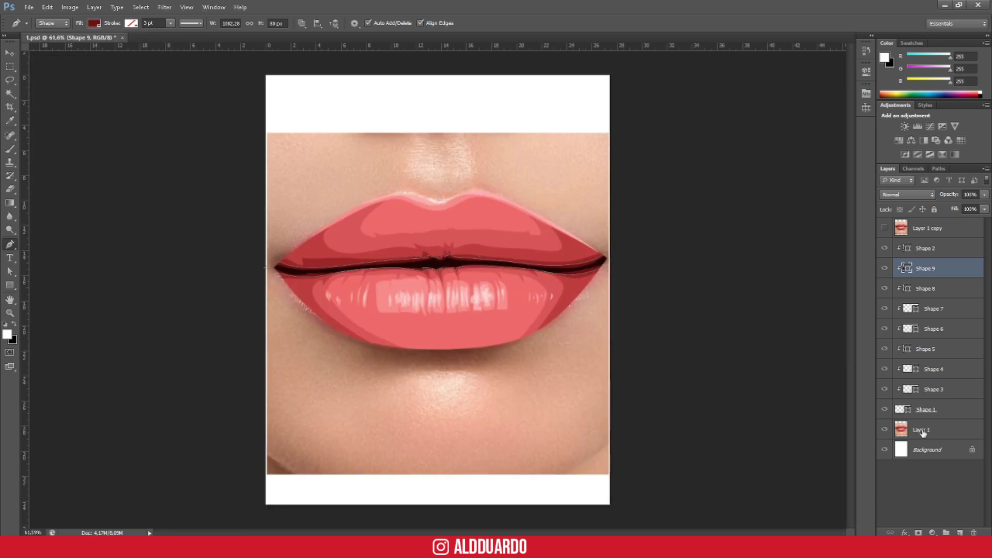
{"action": "left_click", "coordinate": [922, 431]}
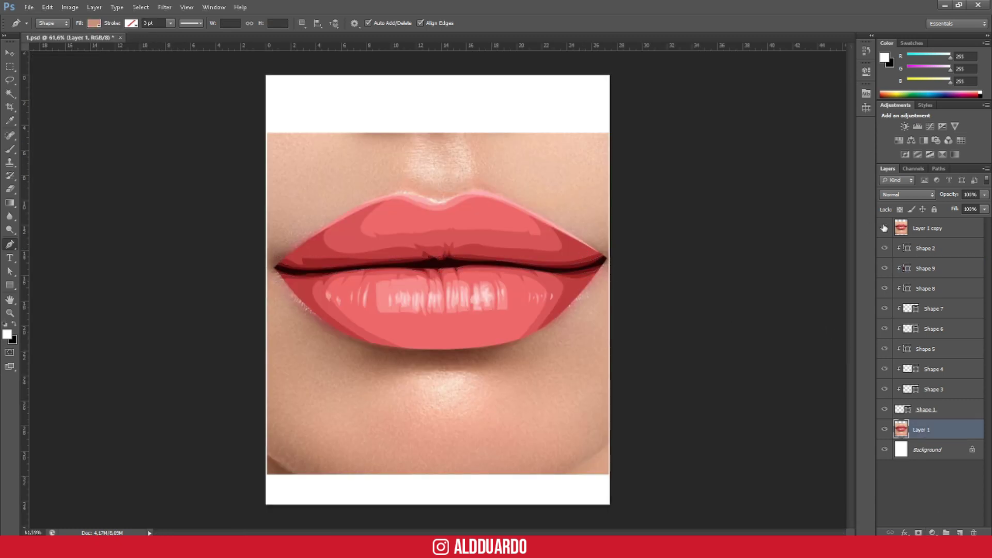
Step: Add a Solid Color fill layer in light peach, sampled from the photo's skin tone
{"action": "left_click", "coordinate": [885, 228]}
{"action": "left_click", "coordinate": [933, 532]}
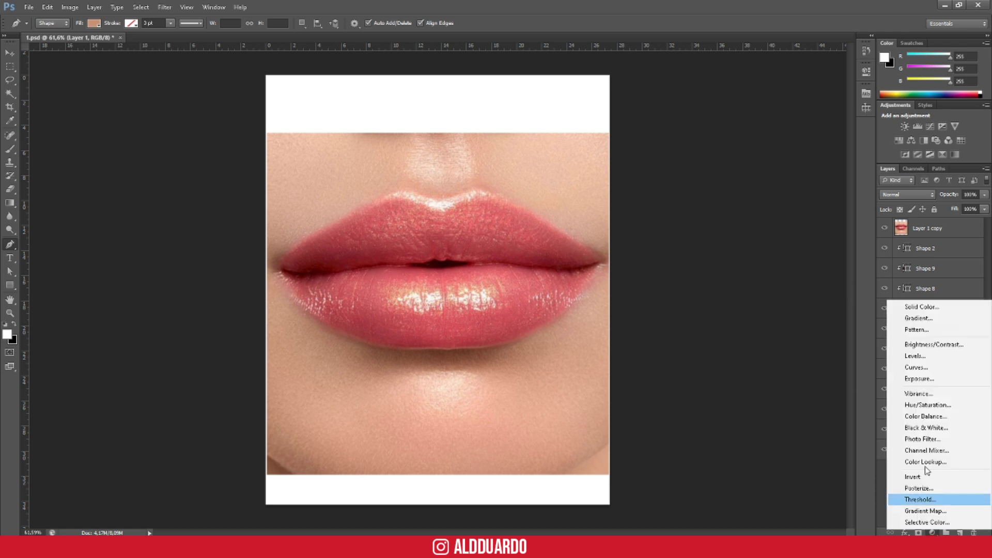
{"action": "left_click", "coordinate": [911, 304]}
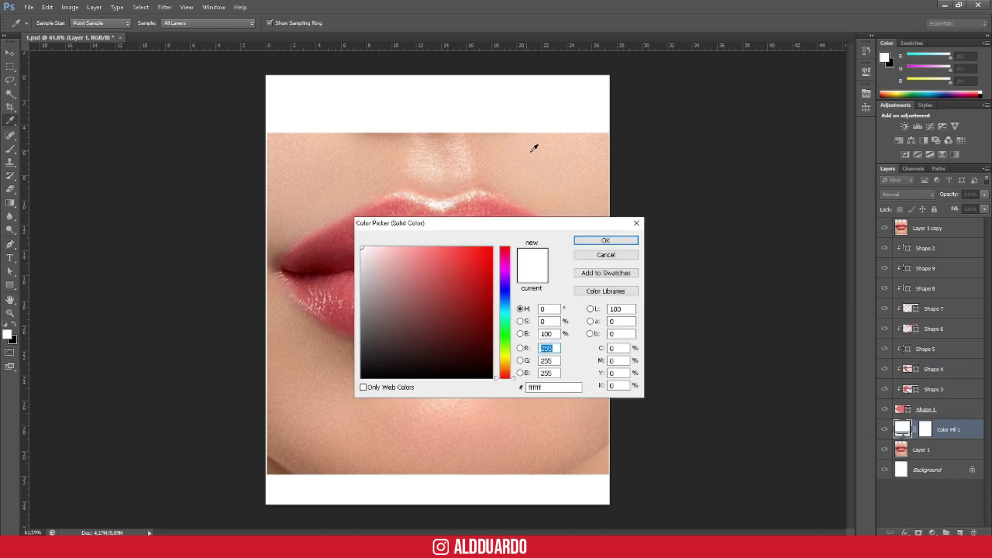
{"action": "left_click", "coordinate": [572, 177]}
{"action": "left_click_drag", "start_coordinate": [428, 255], "coordinate": [417, 252]}
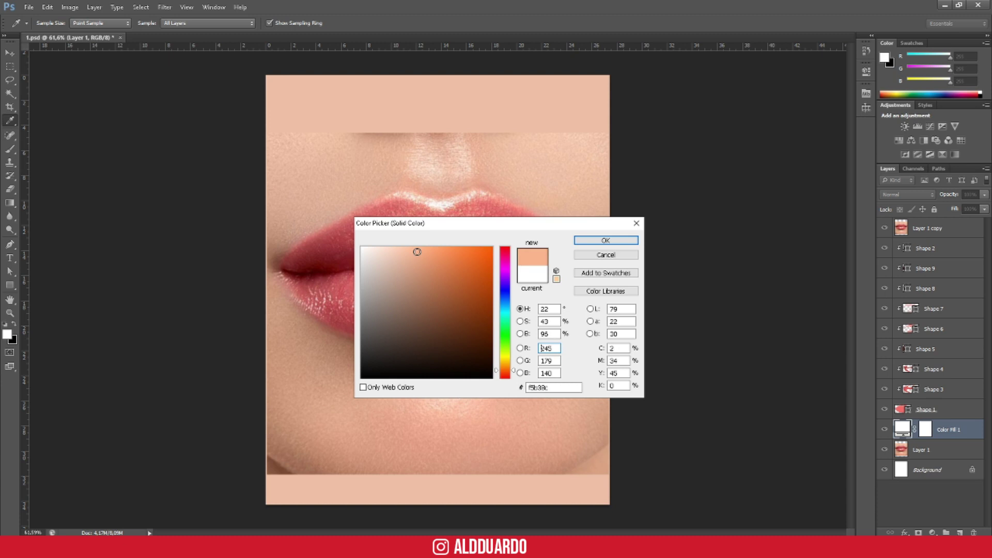
{"action": "left_click", "coordinate": [606, 241]}
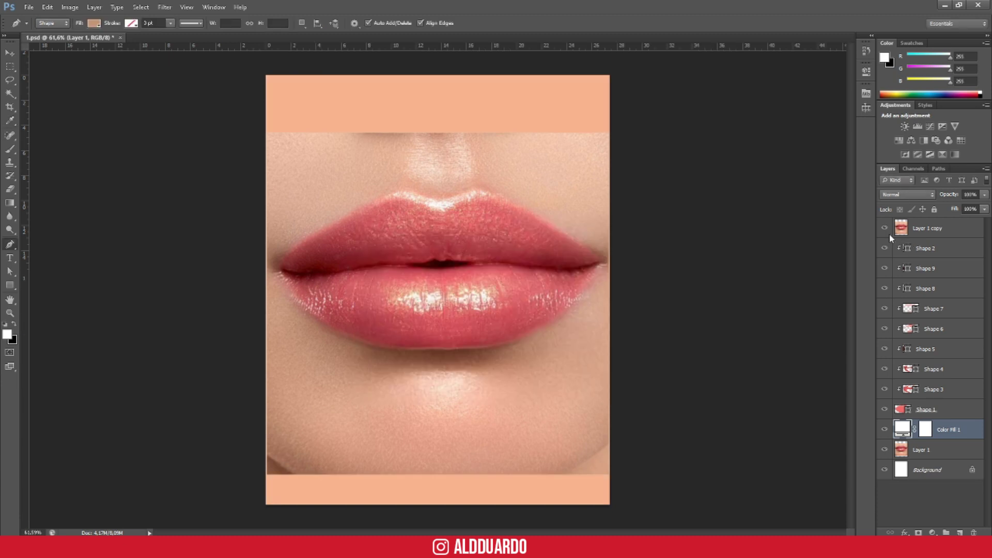
Step: Hide Layer 1 copy to reveal the vector lips, then select all the artwork's layers
{"action": "left_click", "coordinate": [885, 228]}
{"action": "scroll", "coordinate": [603, 289], "scroll_direction": "down", "scroll_amount": 1}
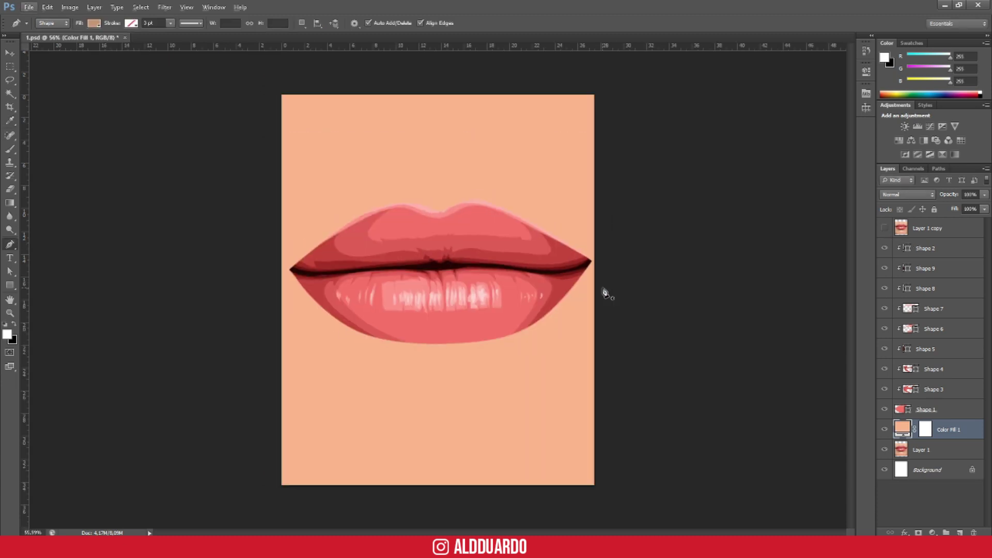
{"action": "left_click", "coordinate": [910, 457]}
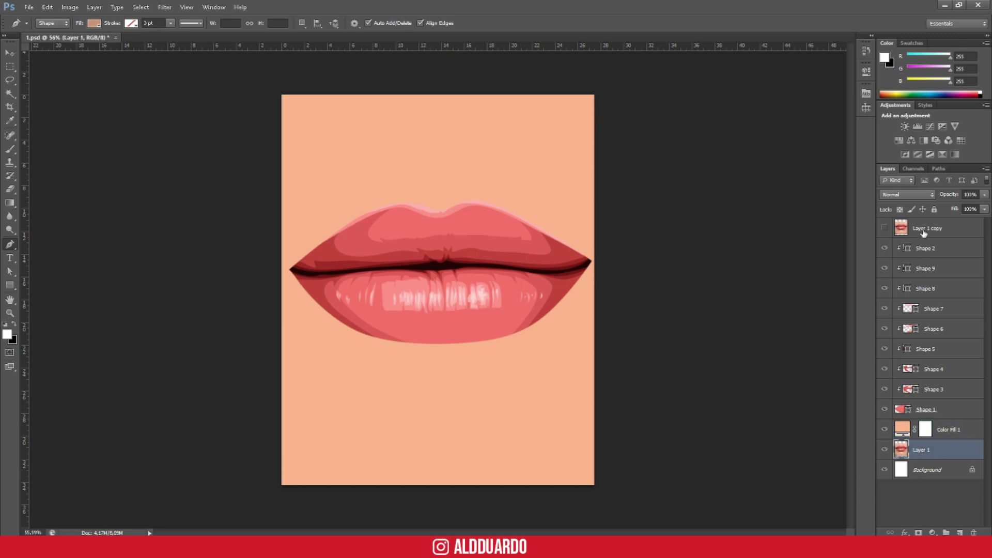
{"action": "left_click", "coordinate": [913, 228], "text": "shift"}
Step: Free Transform all the lip layers down to the centre of the peach canvas
{"action": "key", "text": "ctrl+t"}
{"action": "left_click_drag", "start_coordinate": [493, 263], "coordinate": [490, 280]}
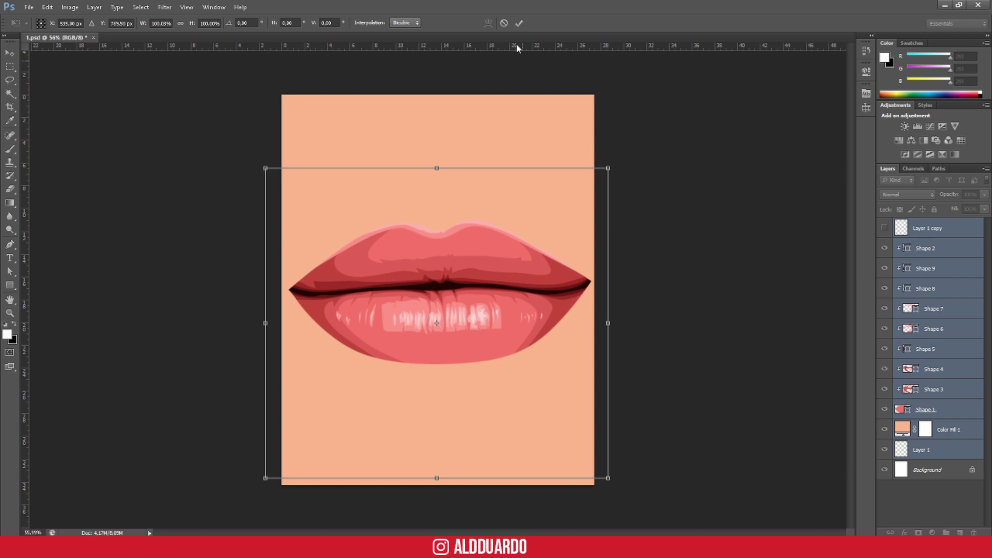
{"action": "left_click", "coordinate": [519, 23]}
{"action": "key", "text": "p"}
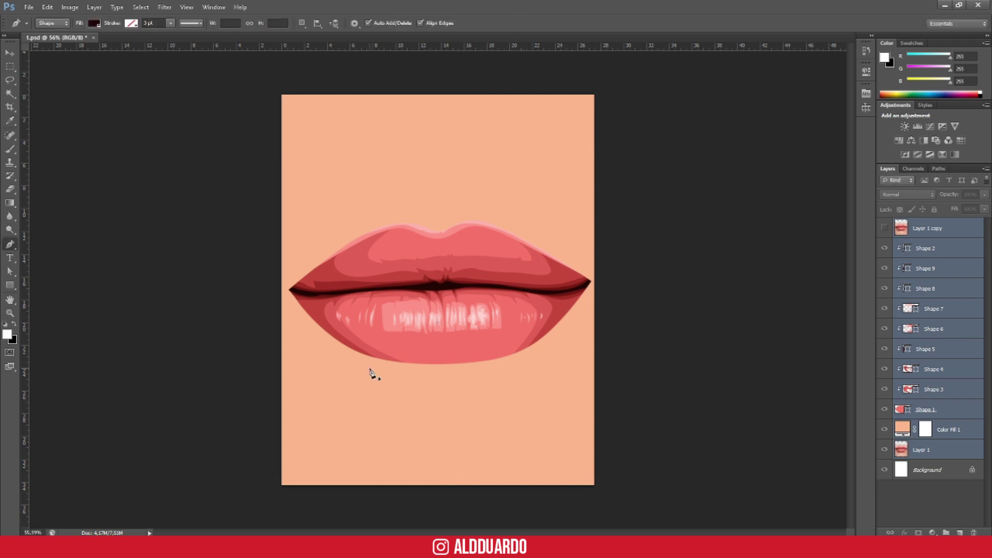